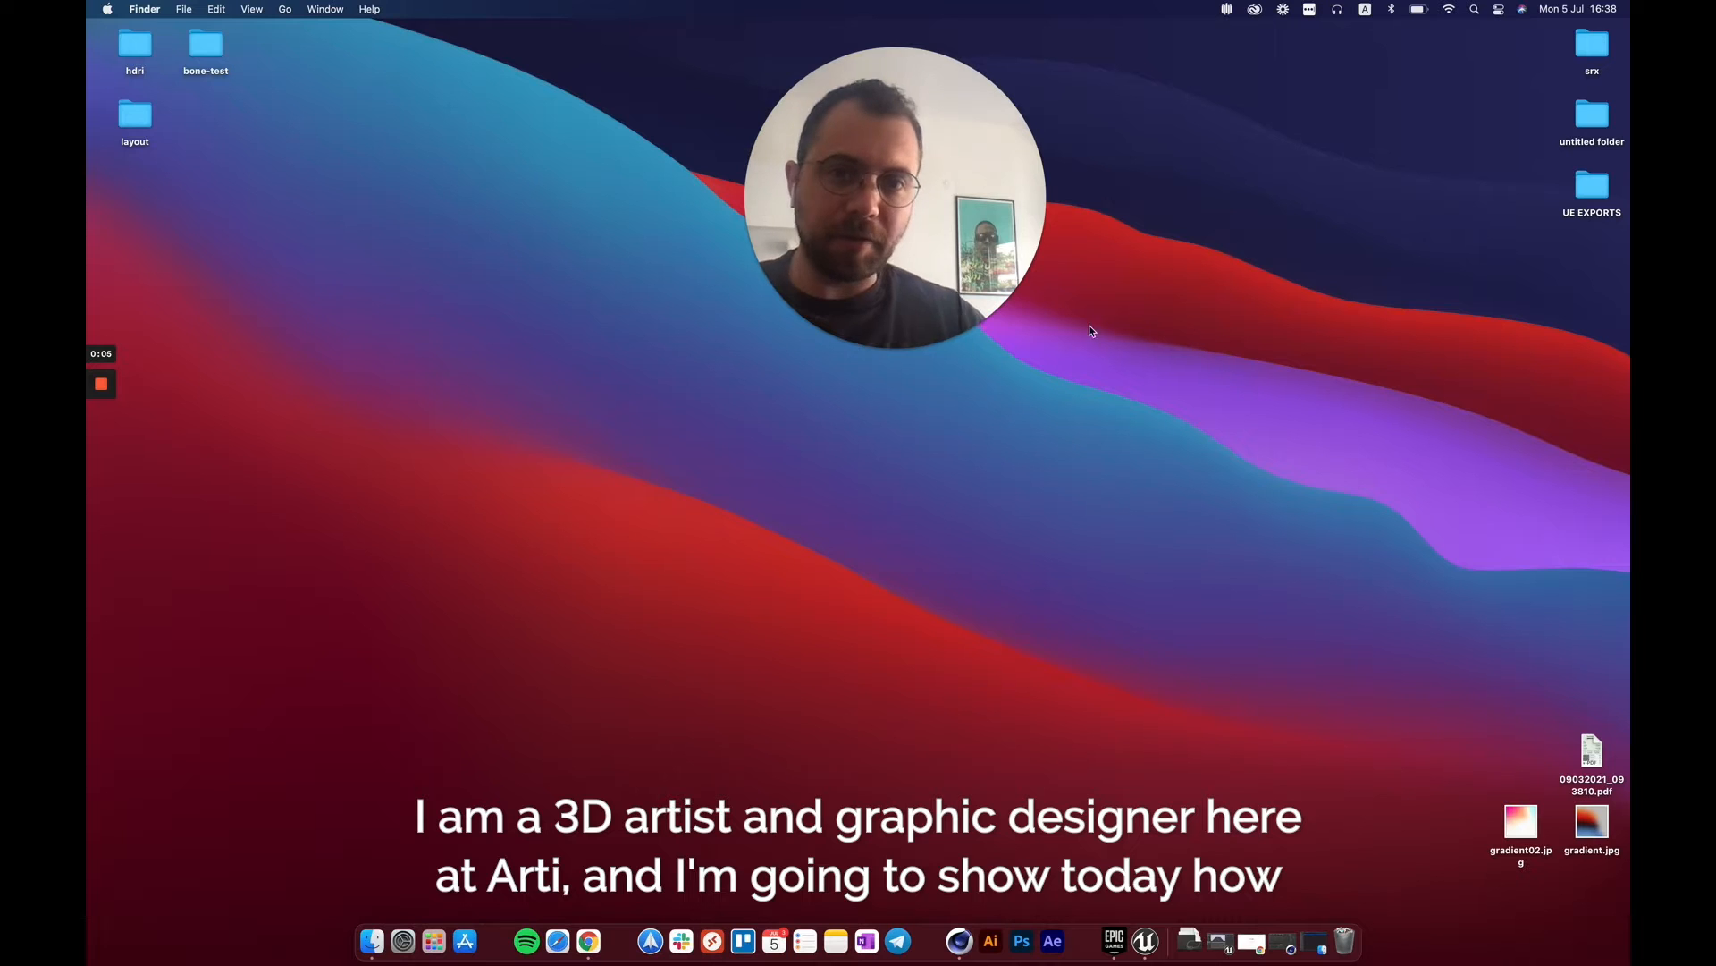
{"action": "mouse_move", "coordinate": [998, 310]}
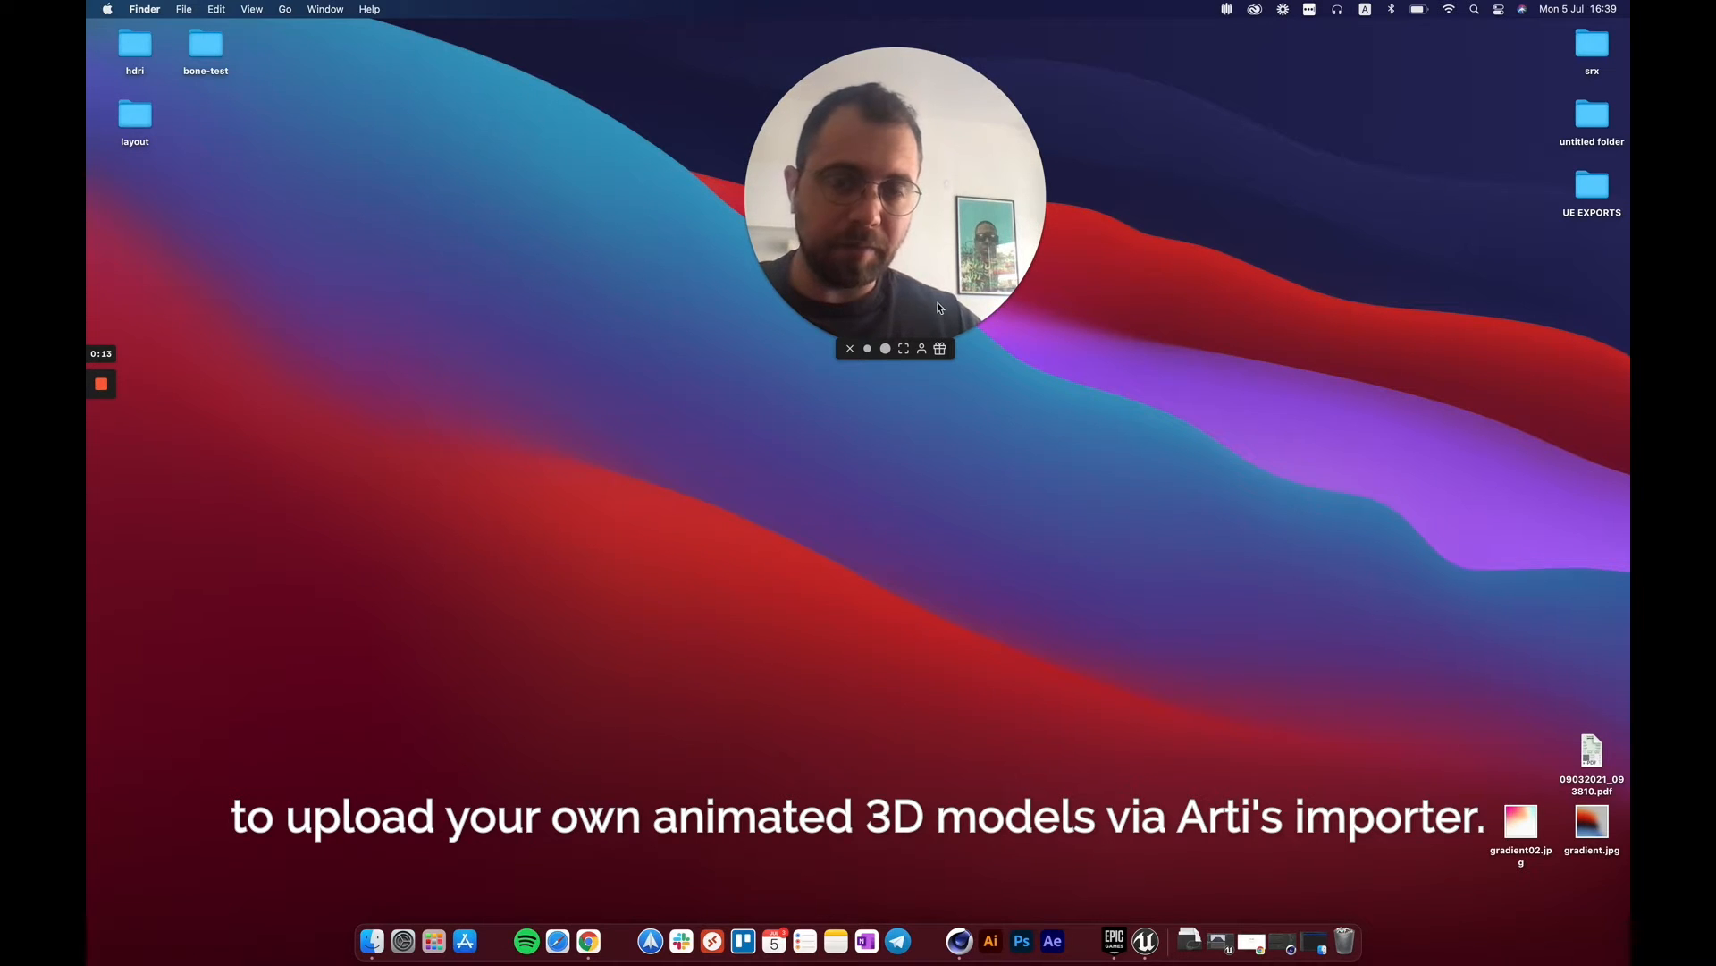
{"action": "left_click", "coordinate": [866, 350]}
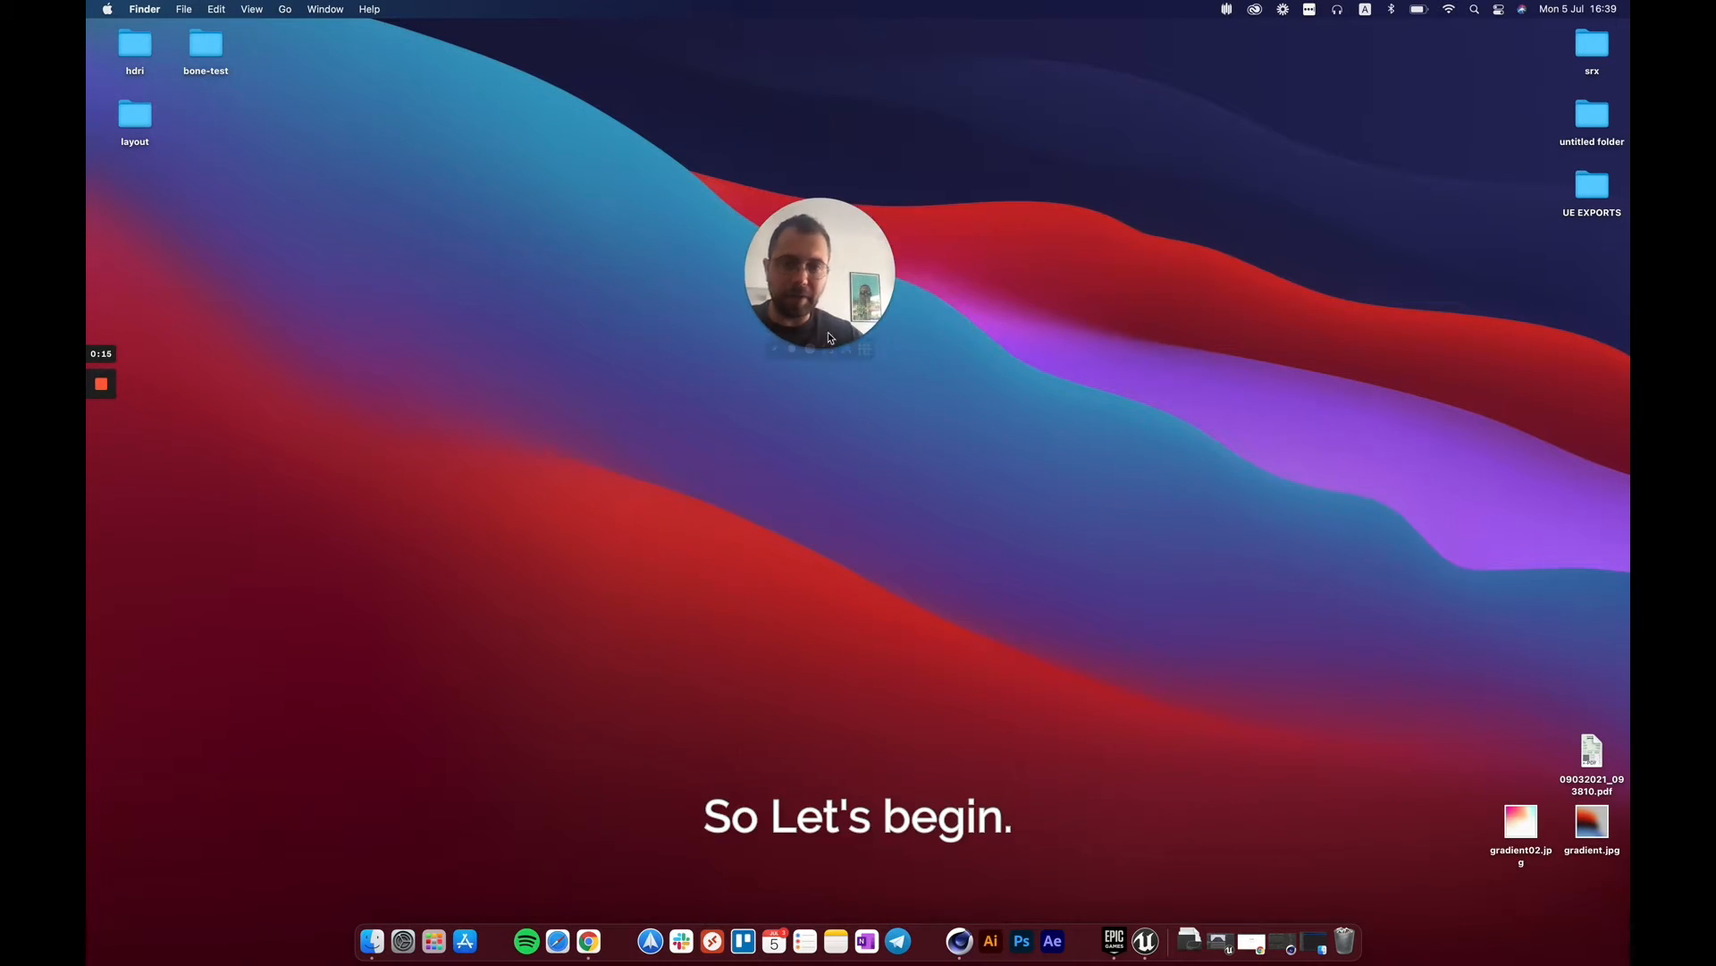
{"action": "left_click_drag", "start_coordinate": [828, 315], "coordinate": [198, 823]}
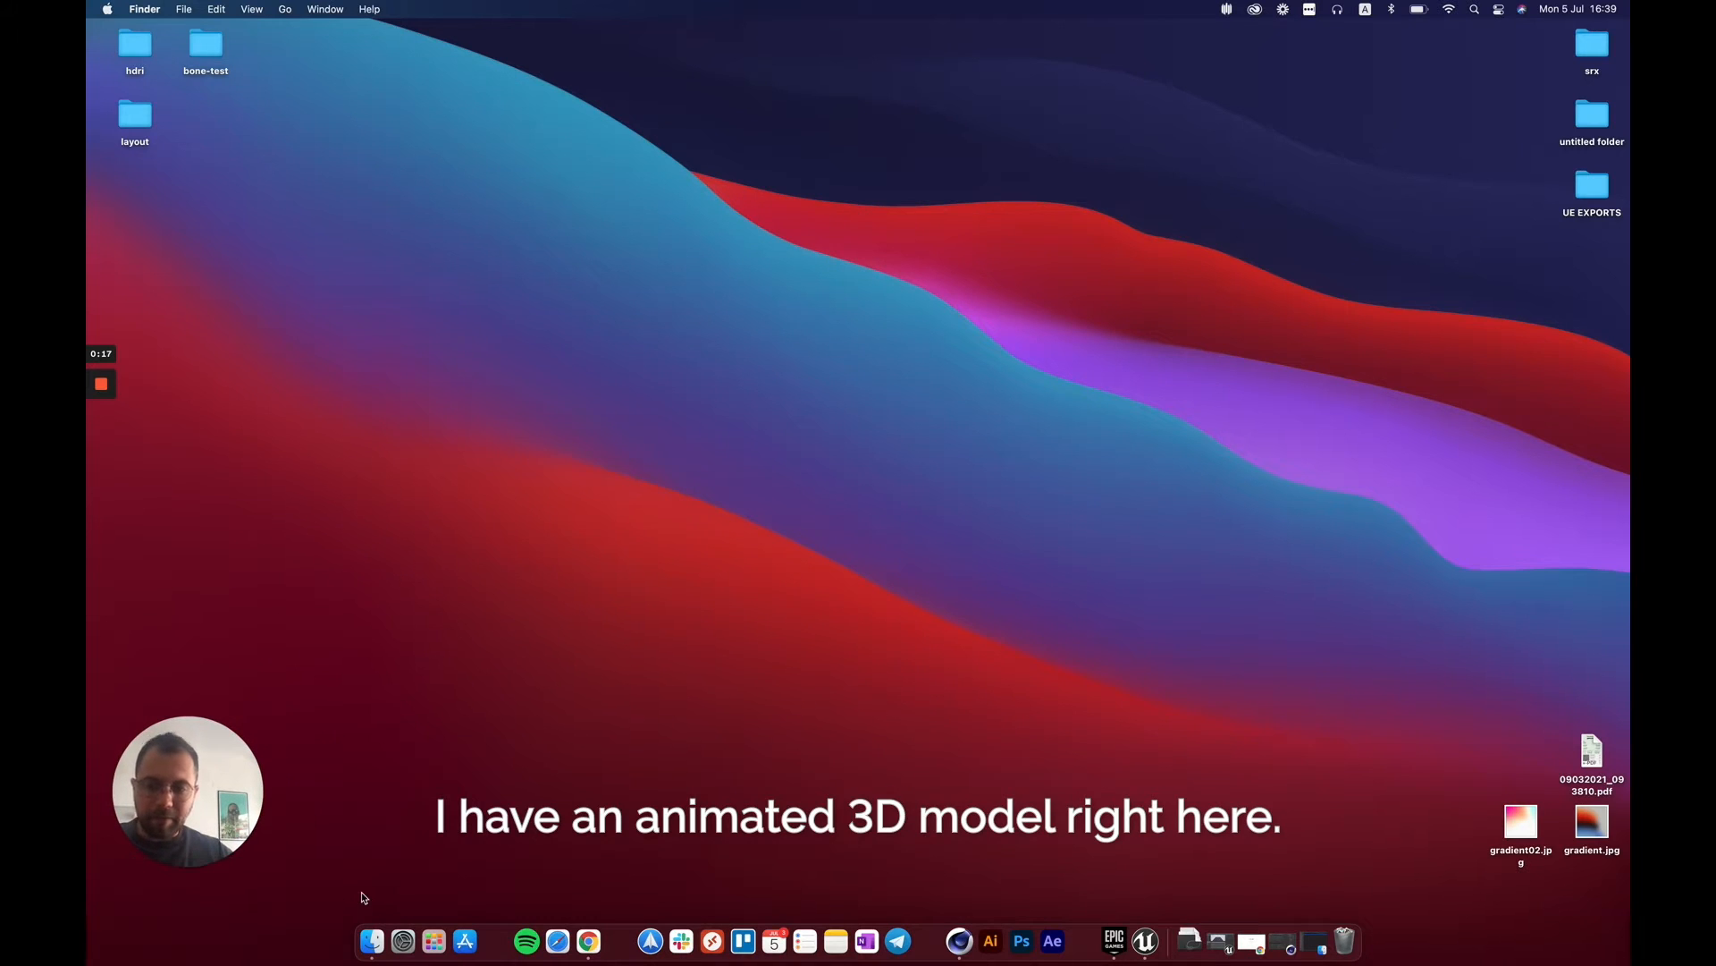
Import Capoeira.fbx from the Finder's Capoeira folder into Cinema 4D with the offered import settings.
{"action": "left_click", "coordinate": [372, 946]}
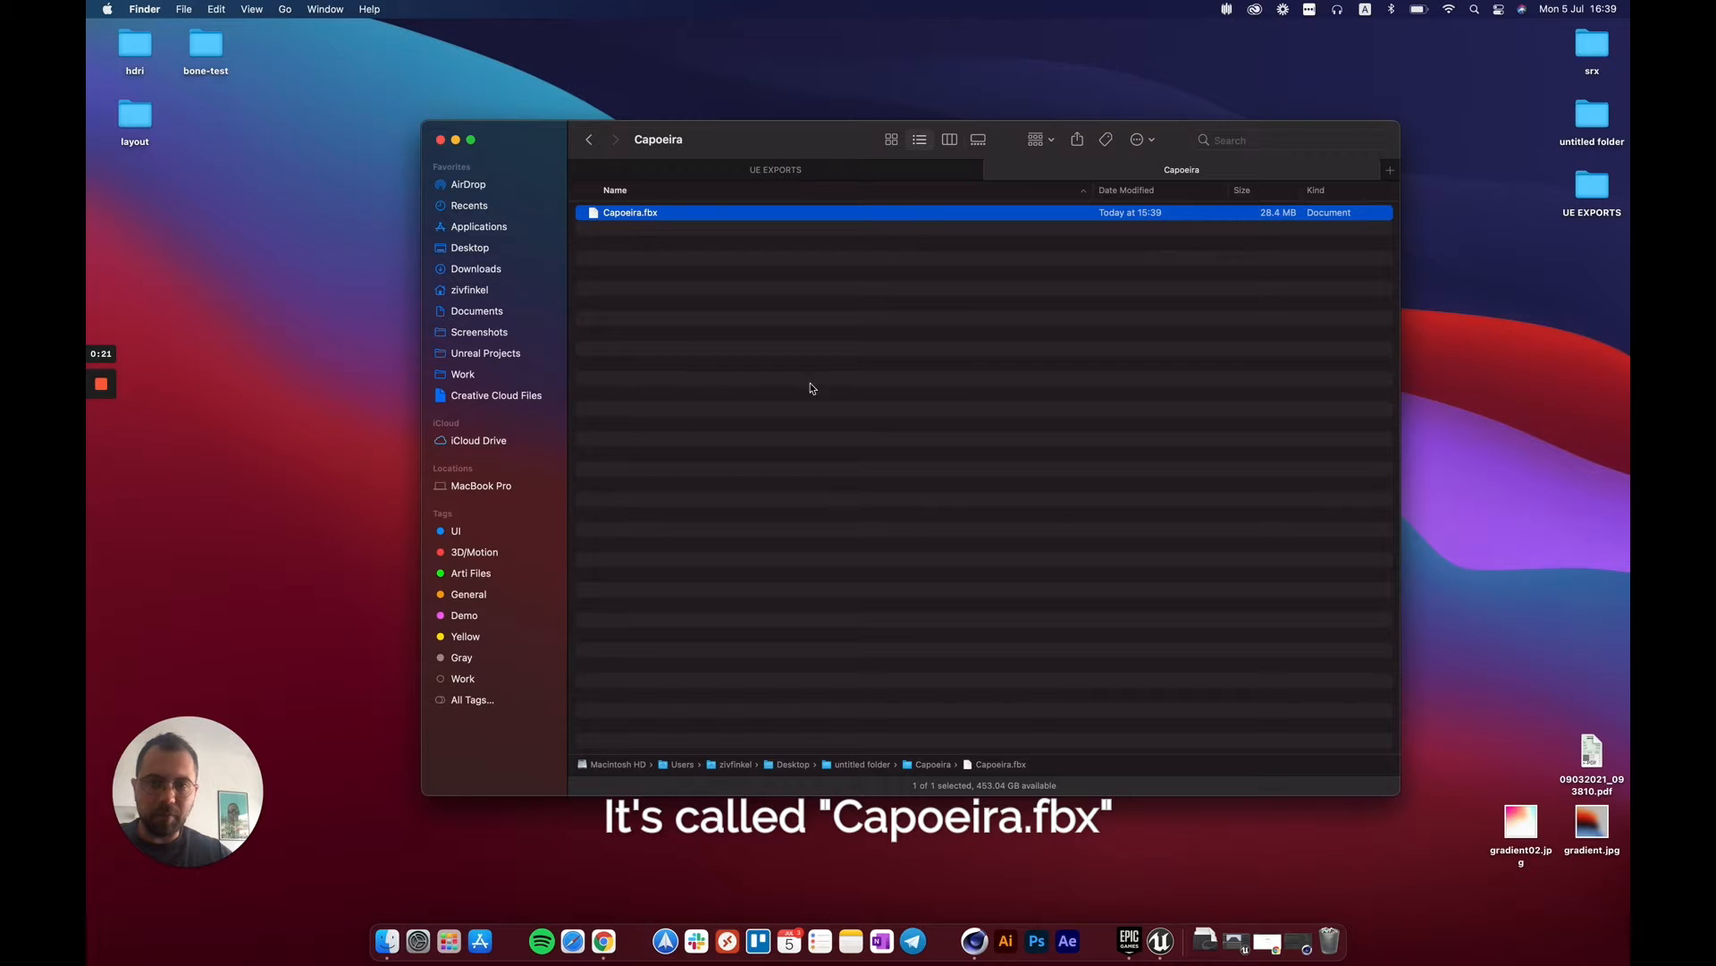
{"action": "left_click", "coordinate": [975, 941]}
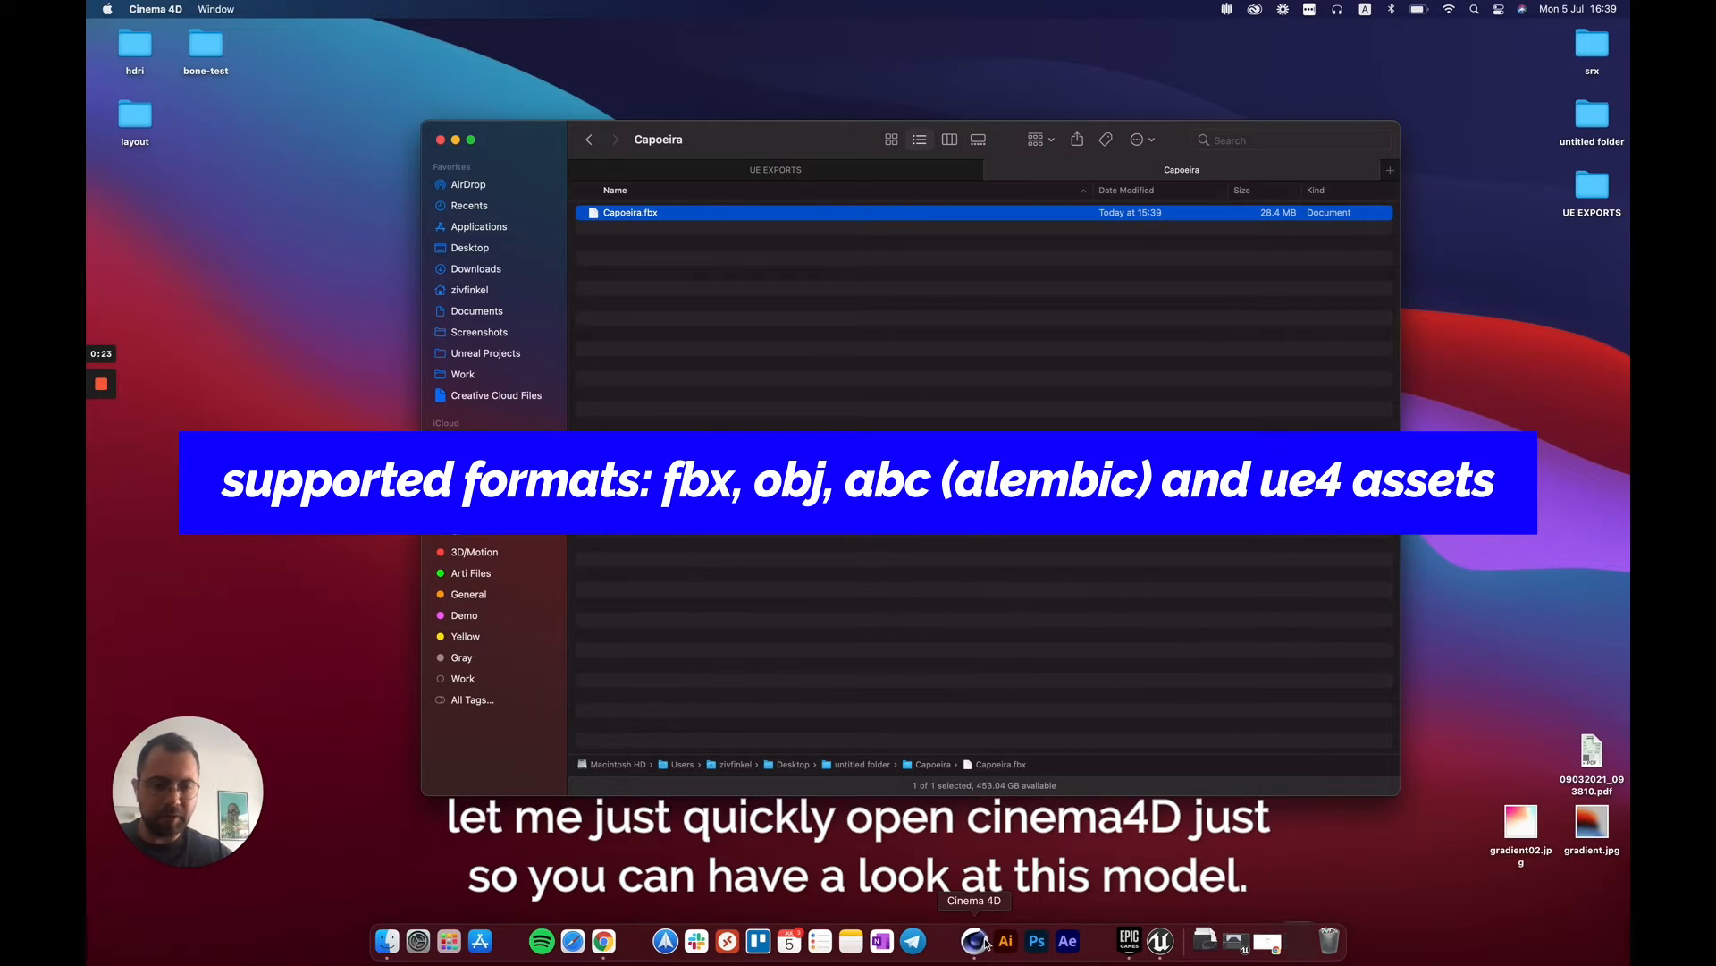
{"action": "left_click", "coordinate": [403, 940]}
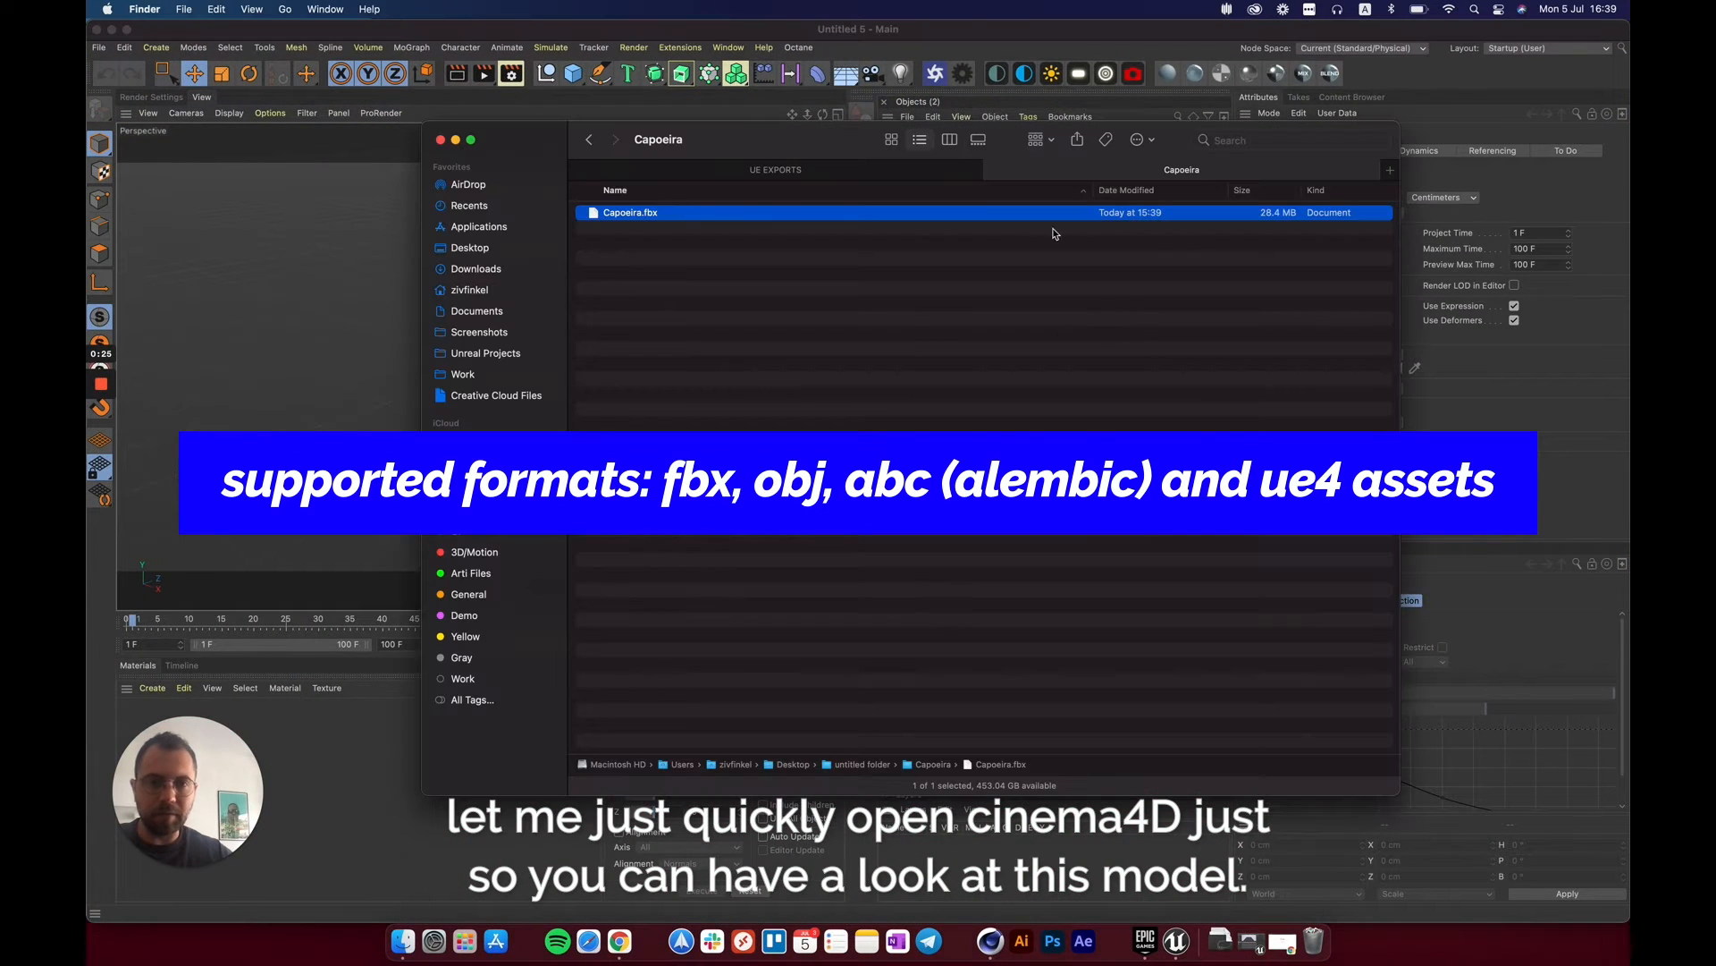
{"action": "left_click_drag", "start_coordinate": [794, 141], "coordinate": [1132, 208]}
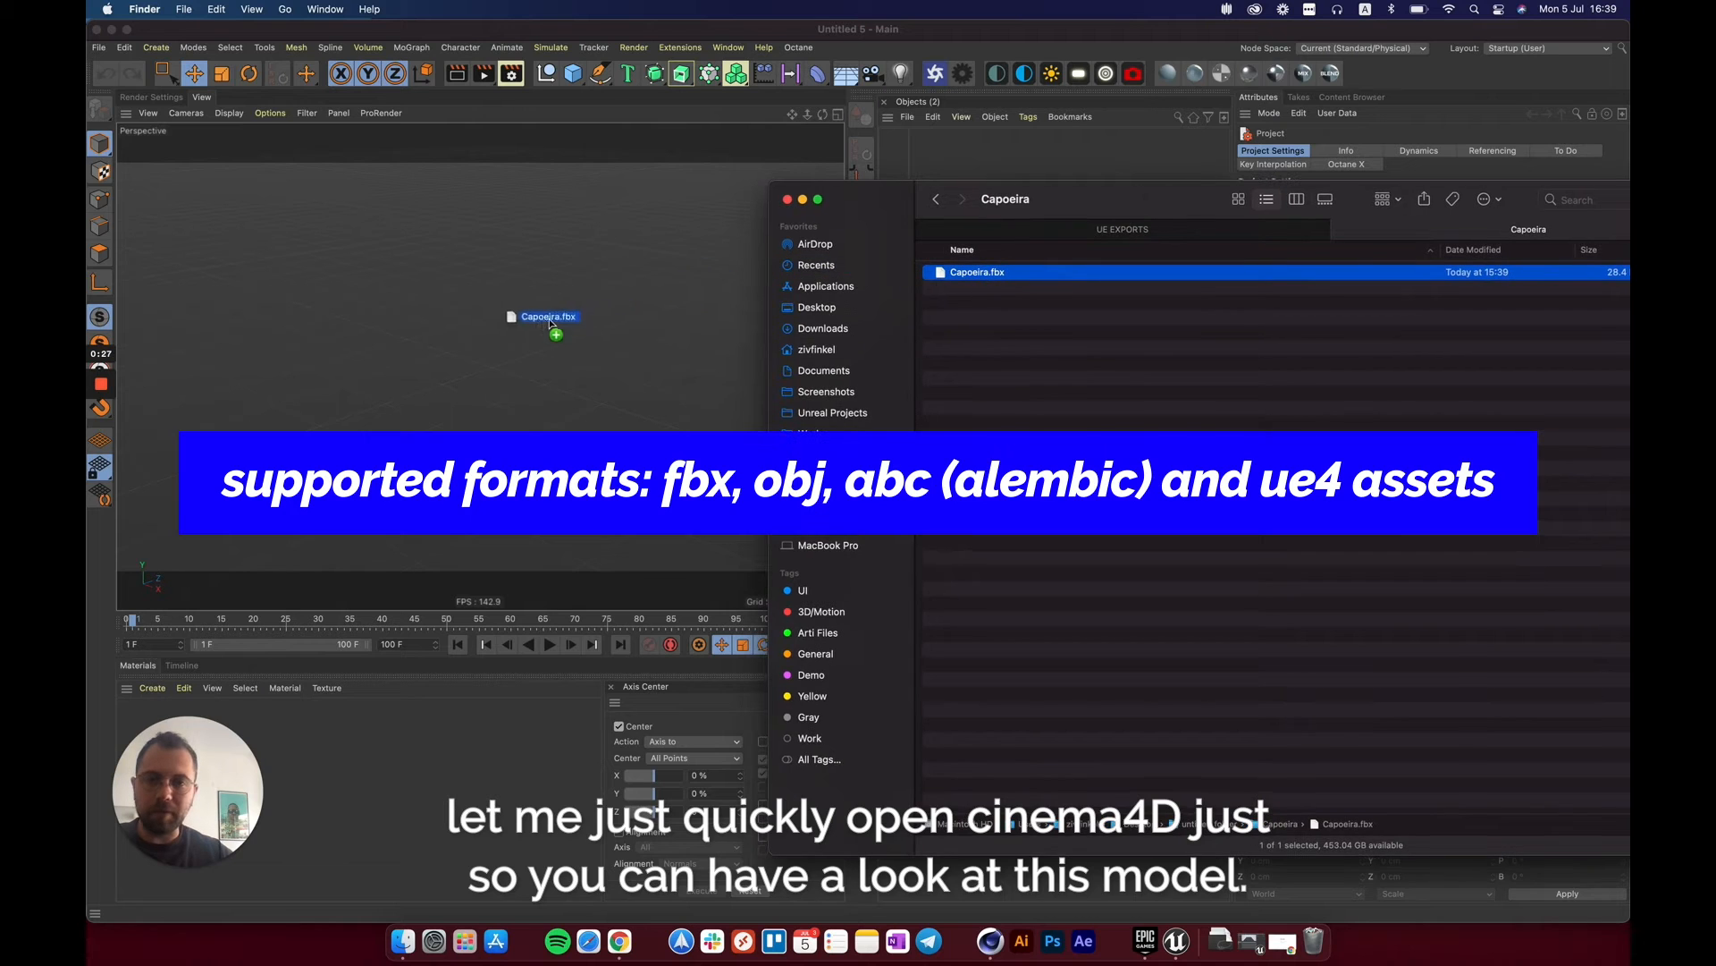
{"action": "left_click_drag", "start_coordinate": [470, 363], "coordinate": [476, 355]}
{"action": "left_click", "coordinate": [496, 563]}
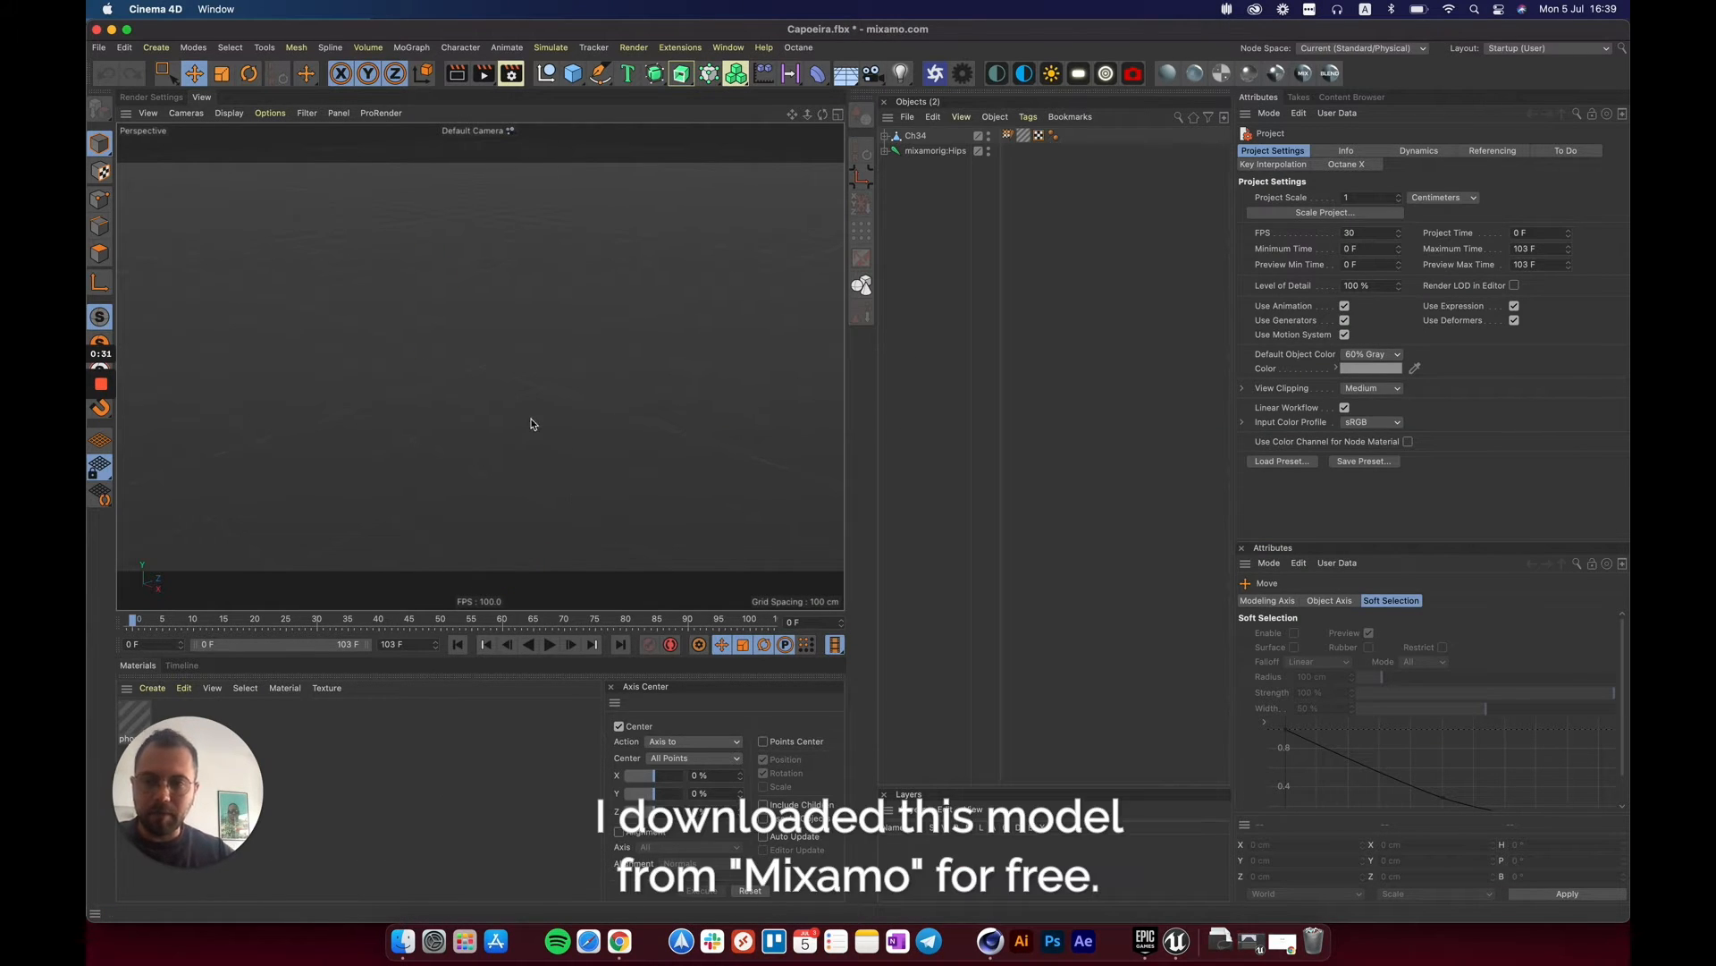
Examine the imported character up close from different angles and preview its animation, stopping the playback at the end.
{"action": "middle_click_drag", "start_coordinate": [448, 333], "coordinate": [515, 360], "text": "alt"}
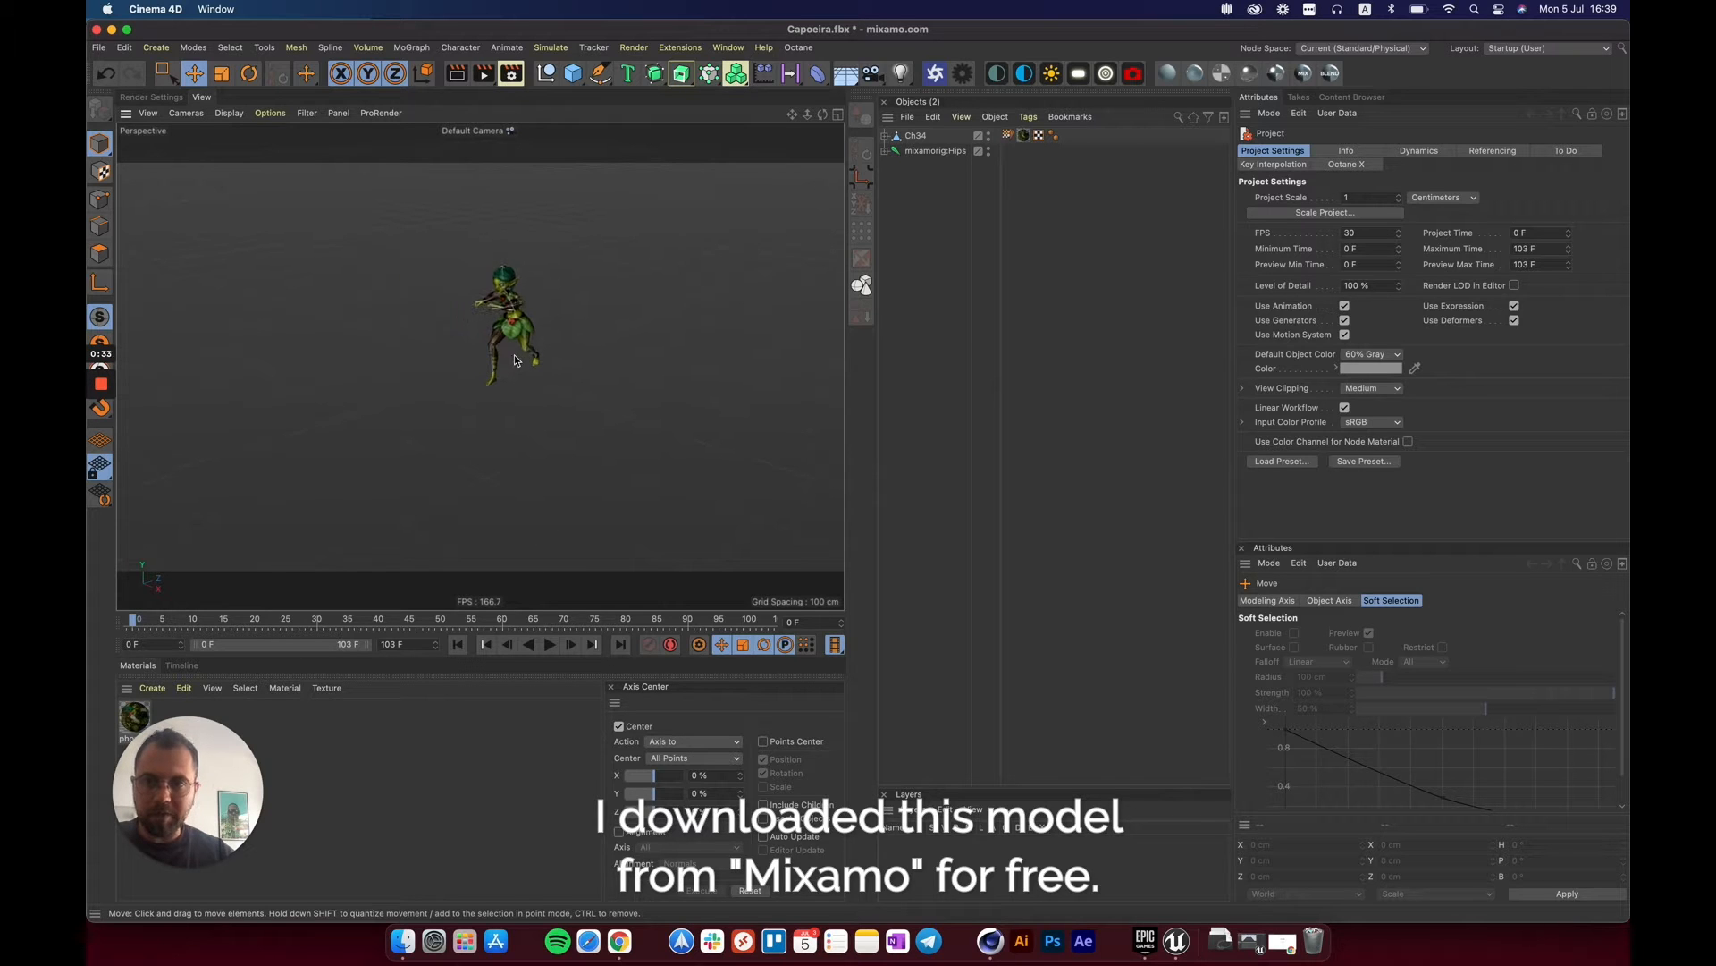
{"action": "scroll", "coordinate": [512, 328], "scroll_direction": "up", "scroll_amount": 5}
{"action": "left_click_drag", "start_coordinate": [522, 331], "coordinate": [654, 339], "text": "alt"}
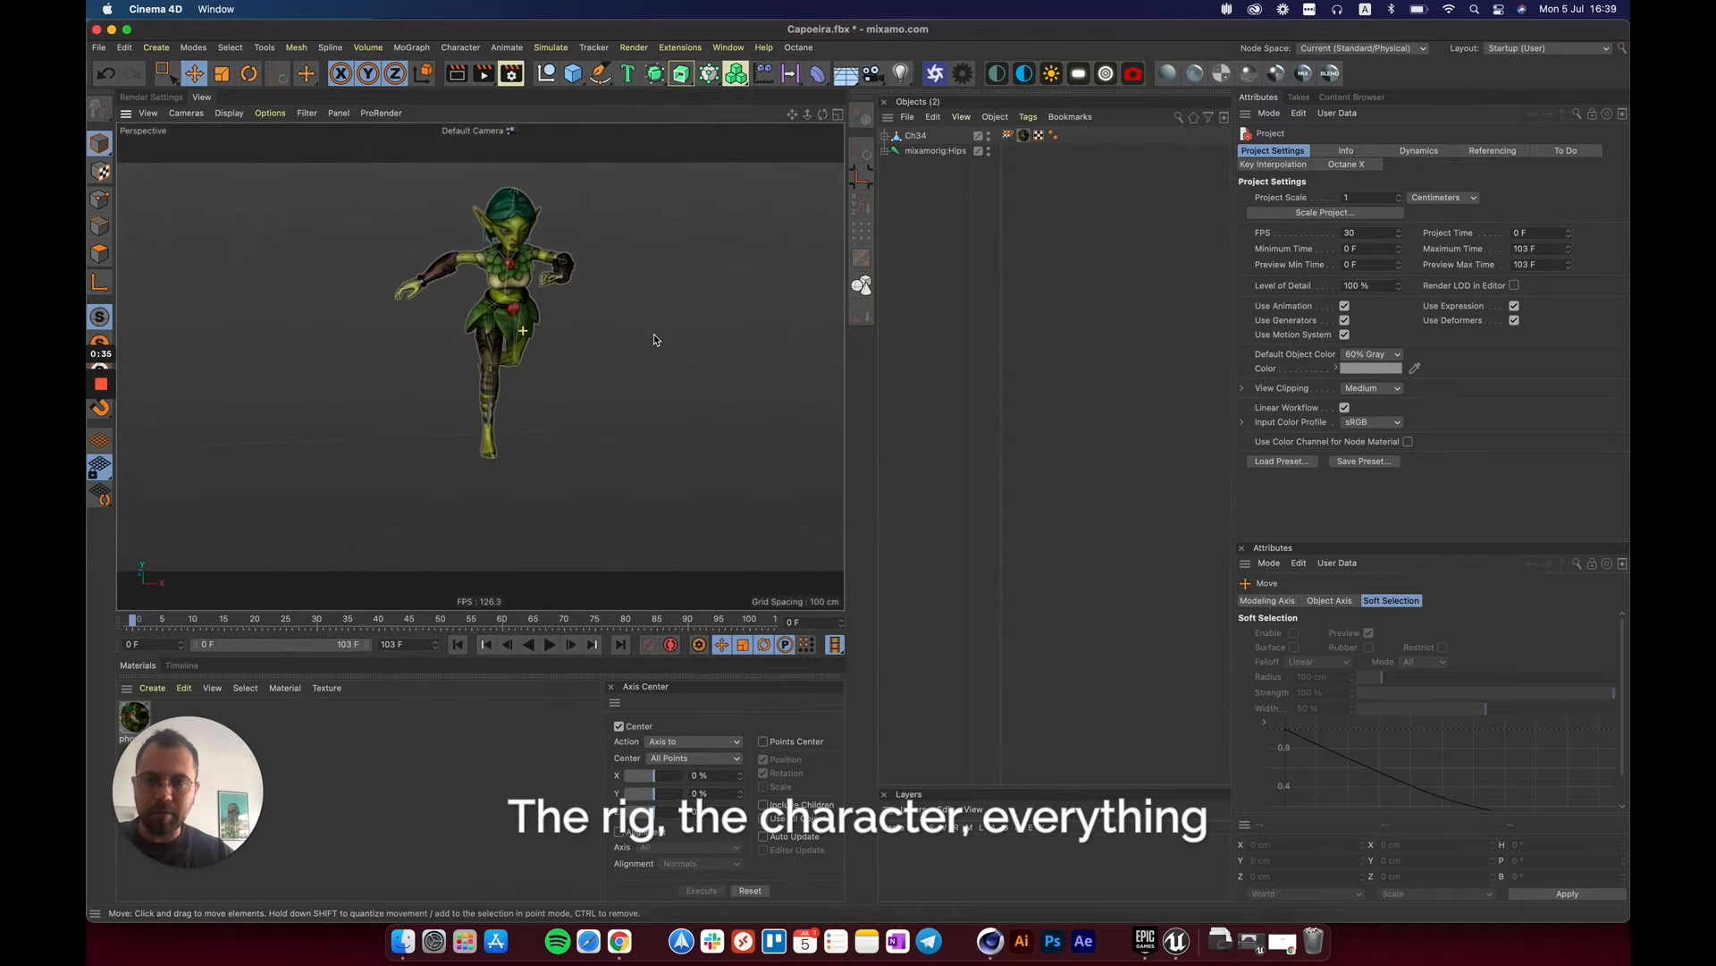
{"action": "left_click_drag", "start_coordinate": [512, 336], "coordinate": [542, 325], "text": "alt"}
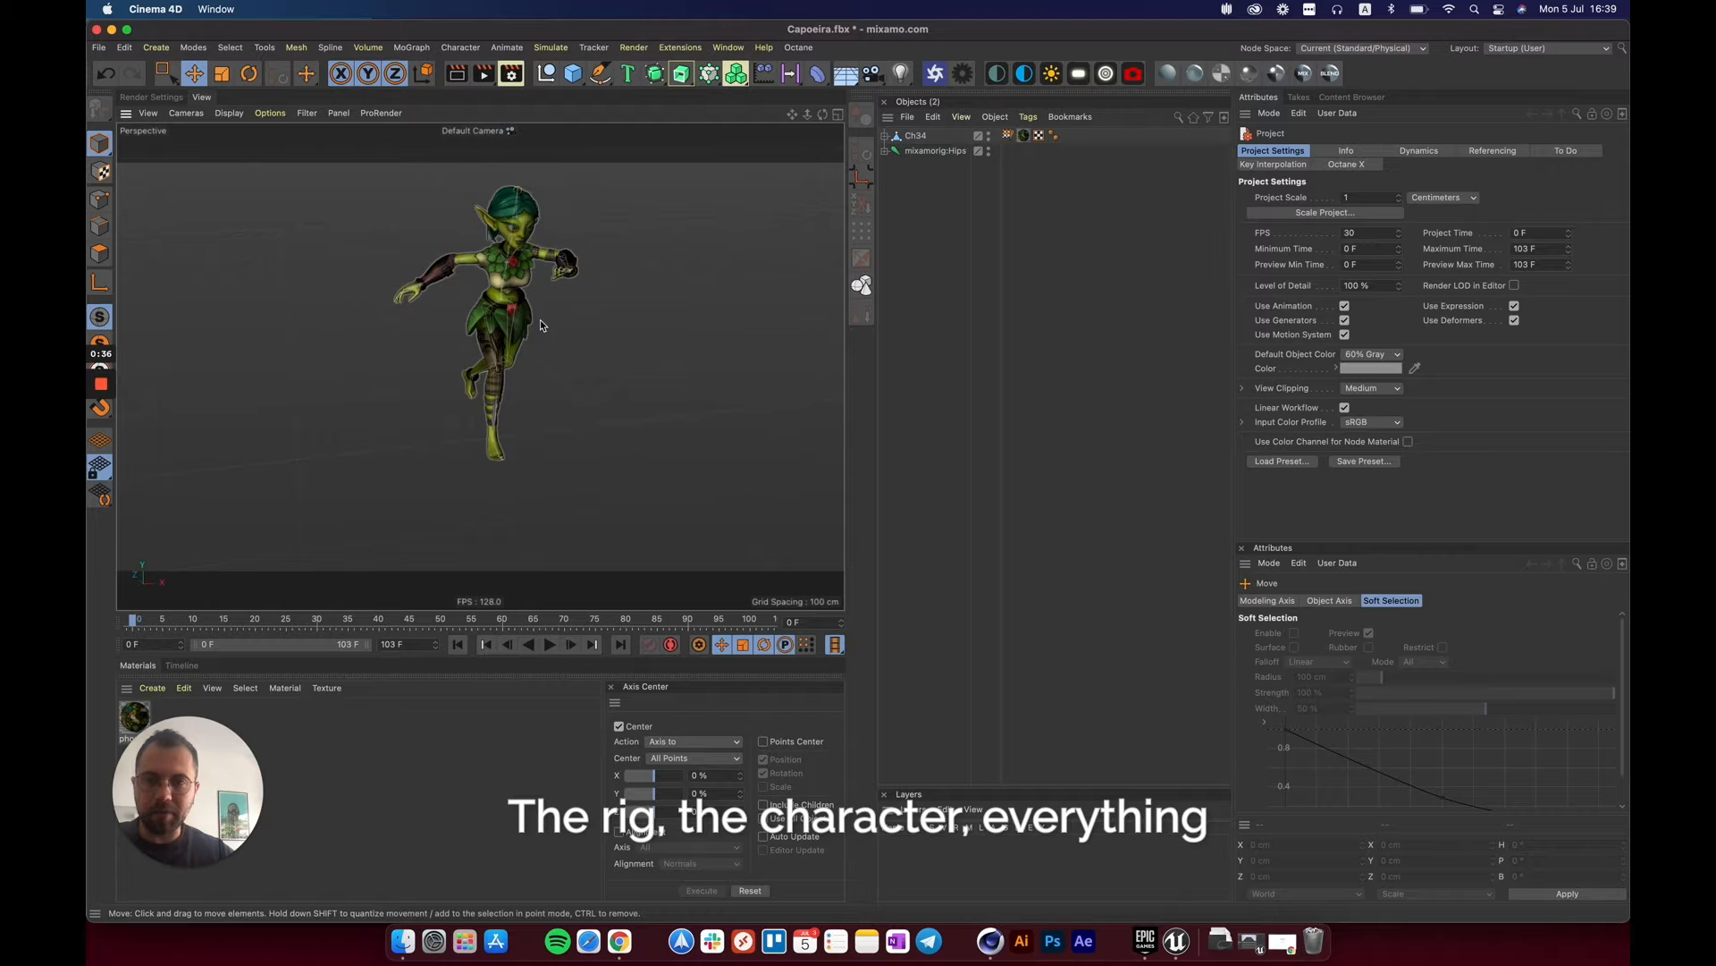
{"action": "left_click", "coordinate": [549, 644]}
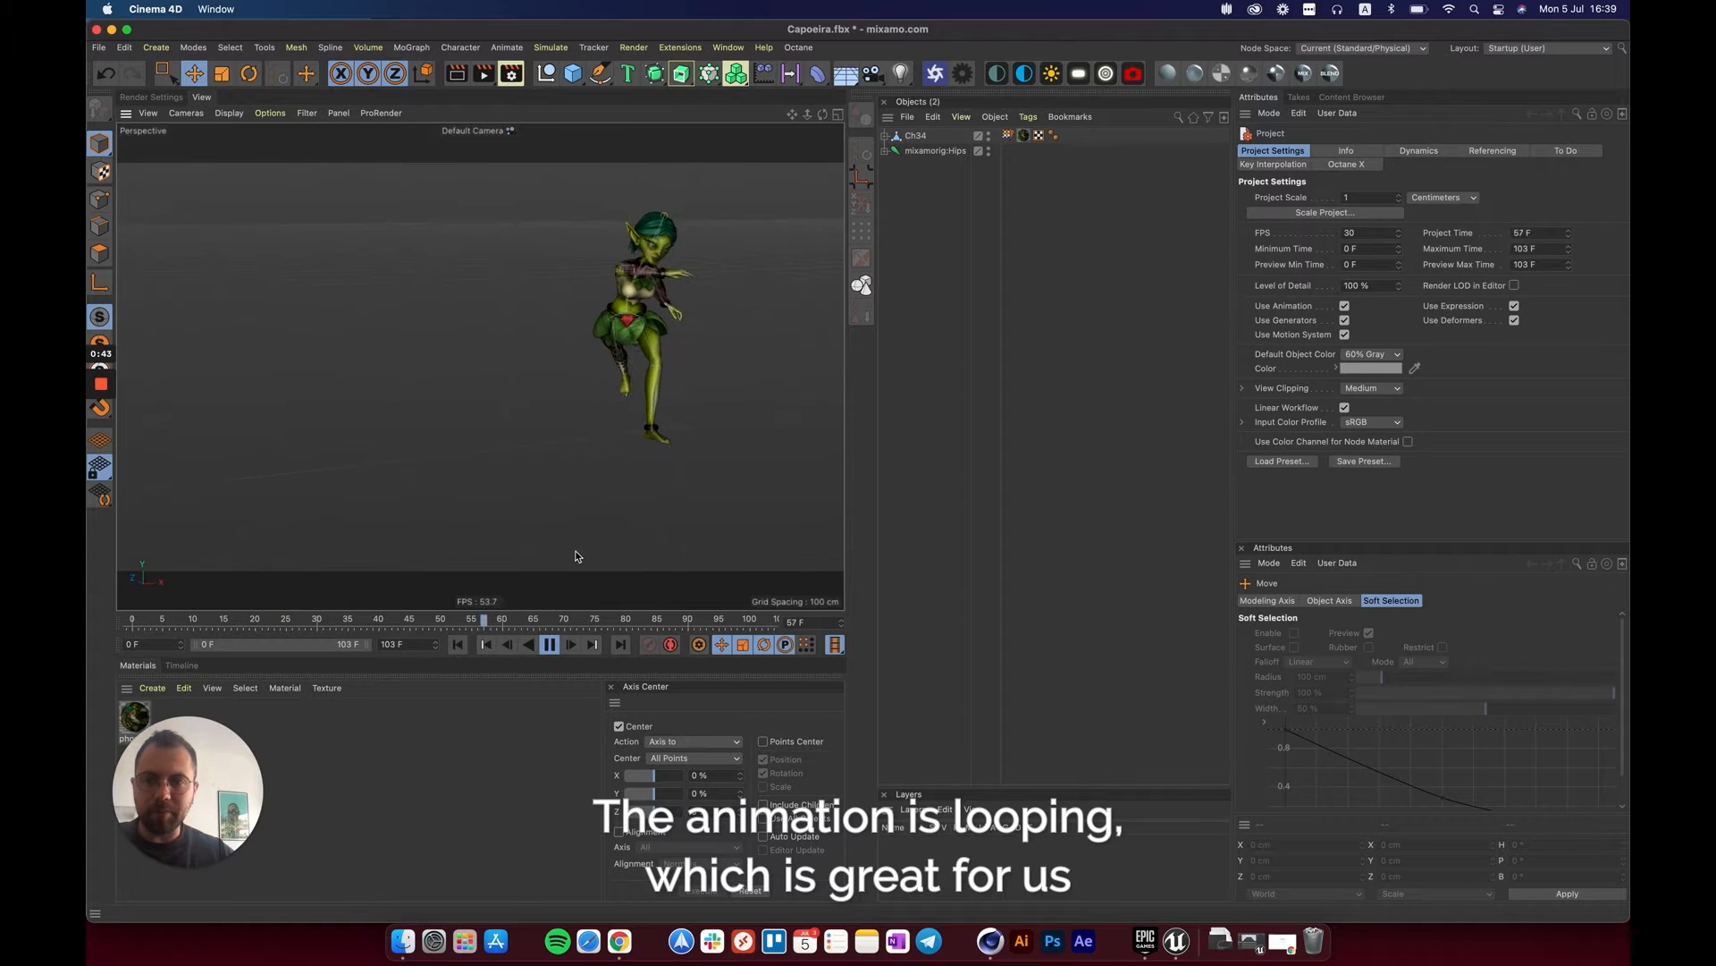
{"action": "left_click", "coordinate": [549, 644]}
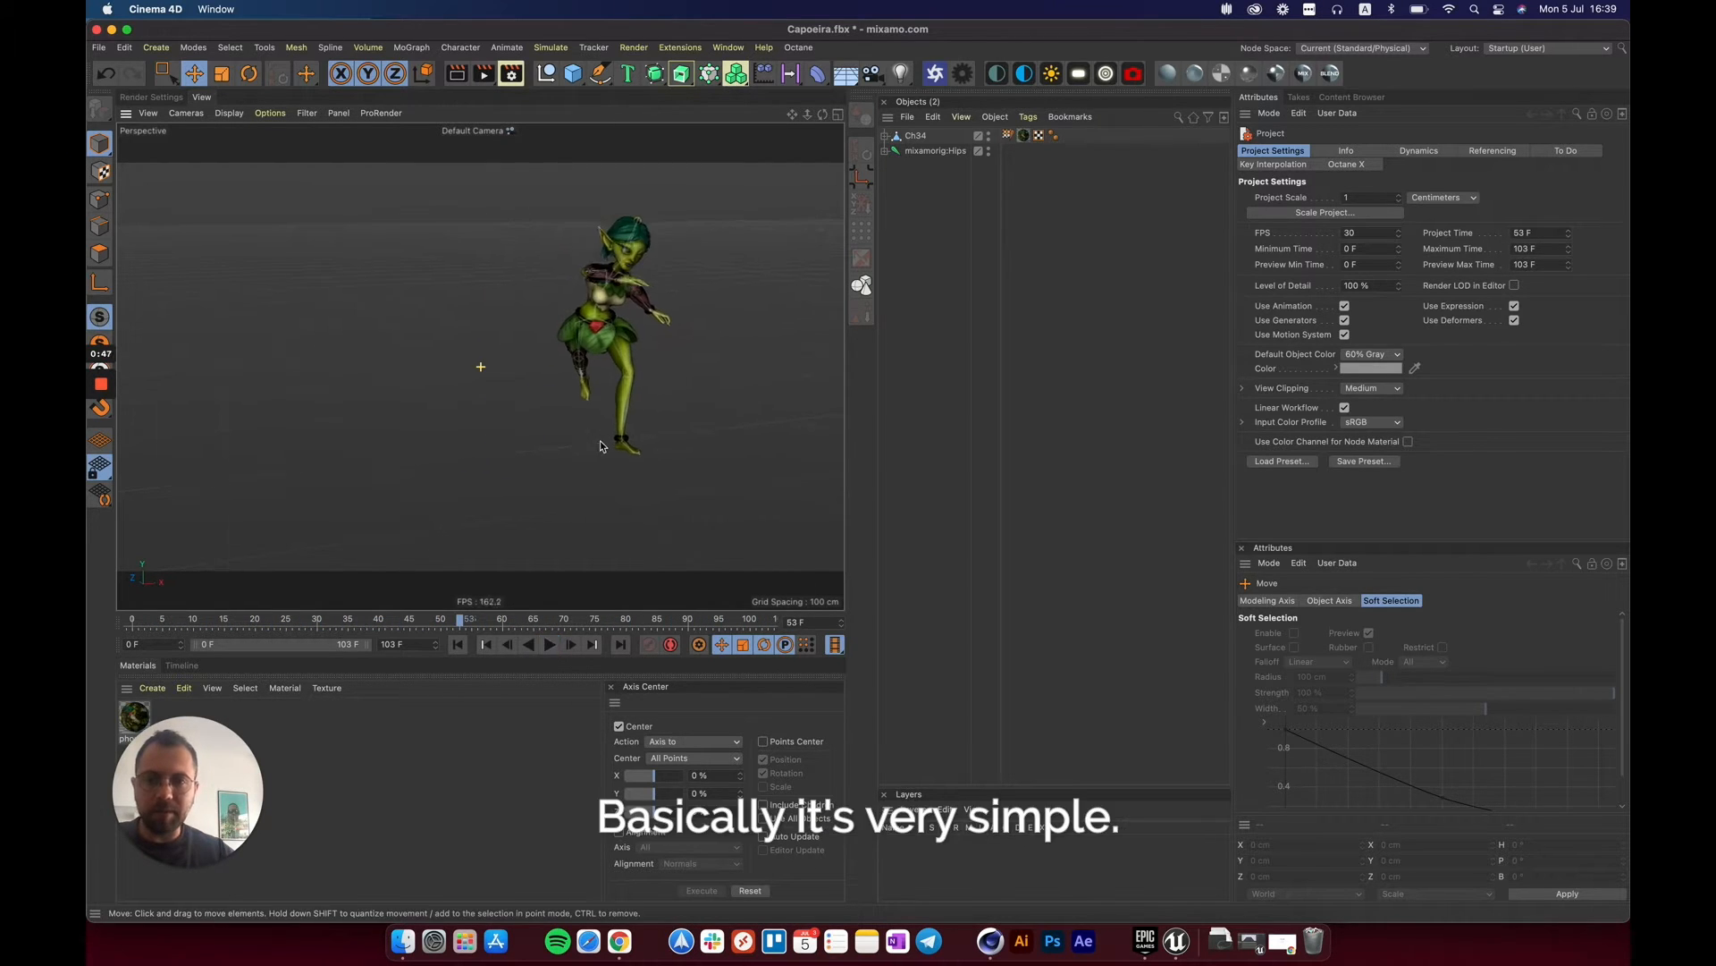
Minimize Cinema 4D, switch to Unreal Editor and create a folder named Capoeira inside the assets folder.
{"action": "left_click", "coordinate": [112, 31]}
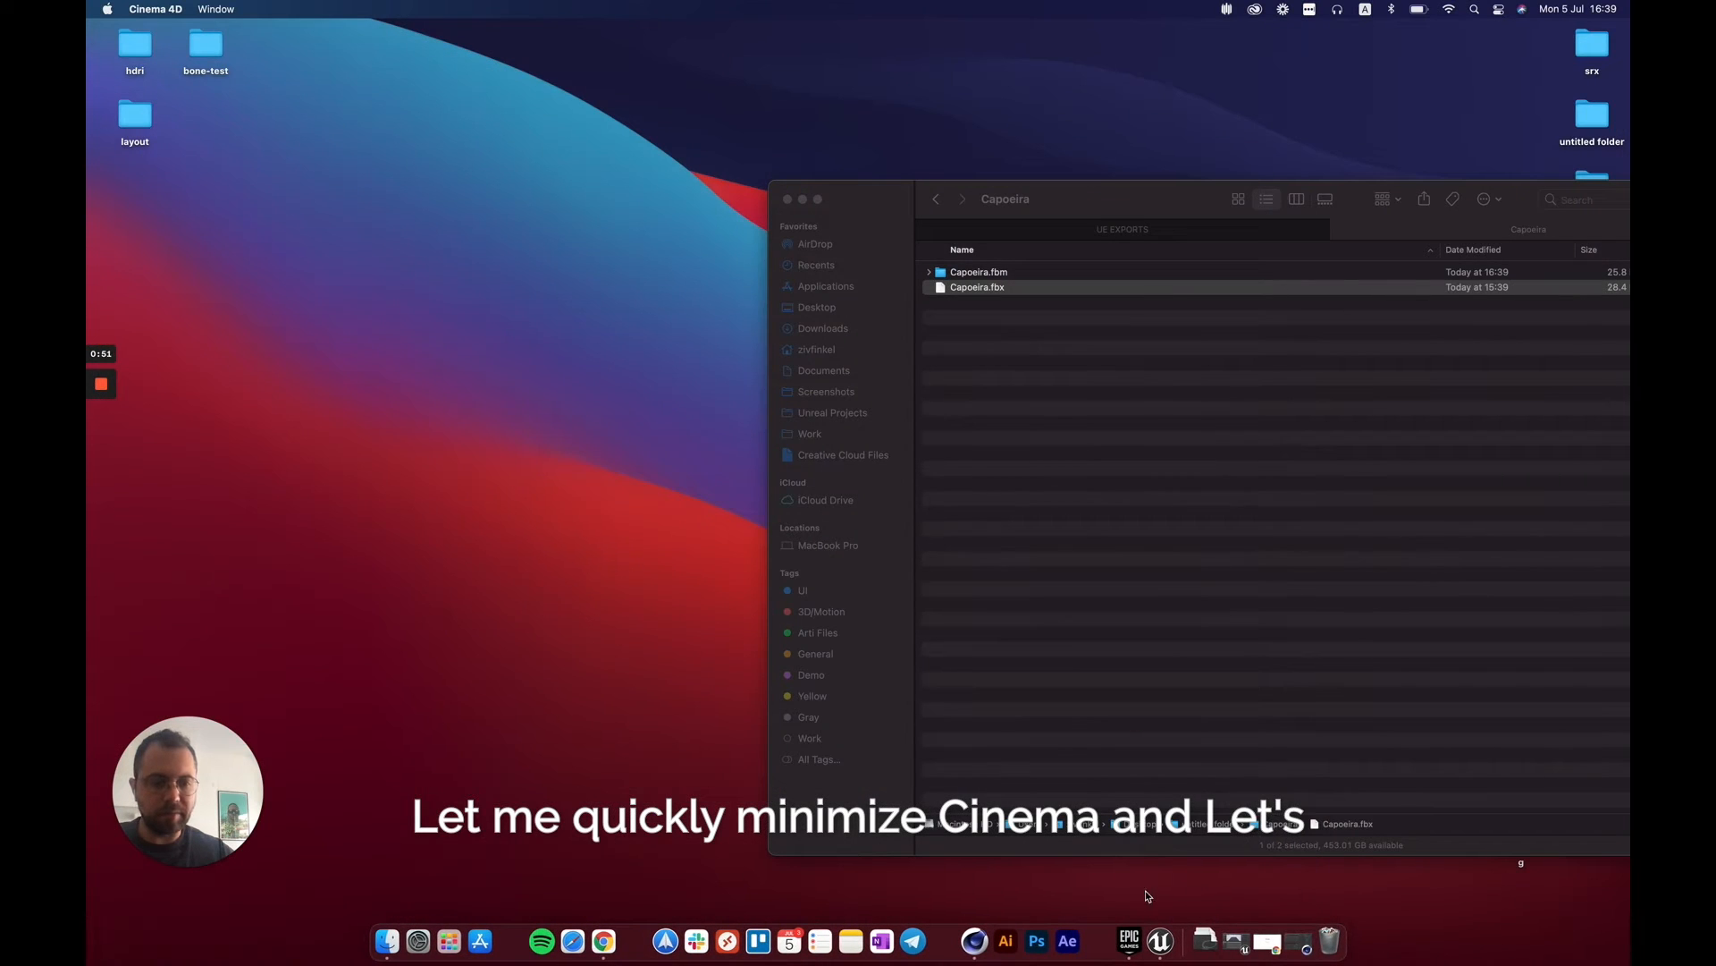
{"action": "left_click", "coordinate": [1172, 940]}
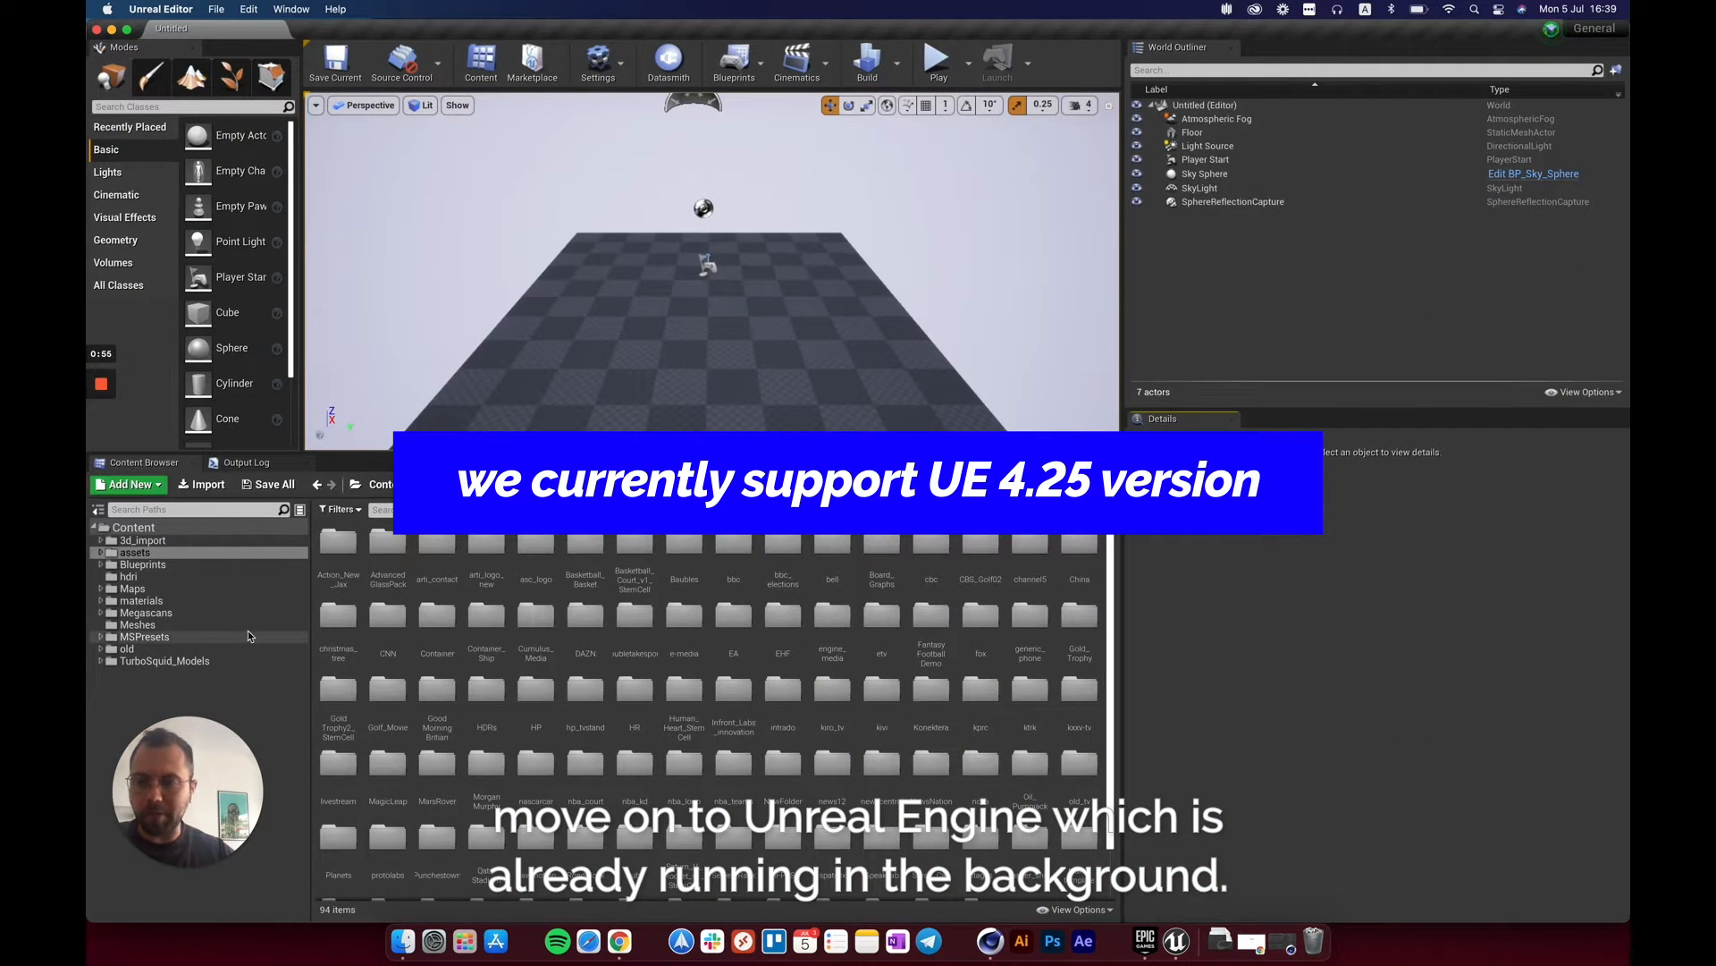
{"action": "left_click", "coordinate": [143, 565]}
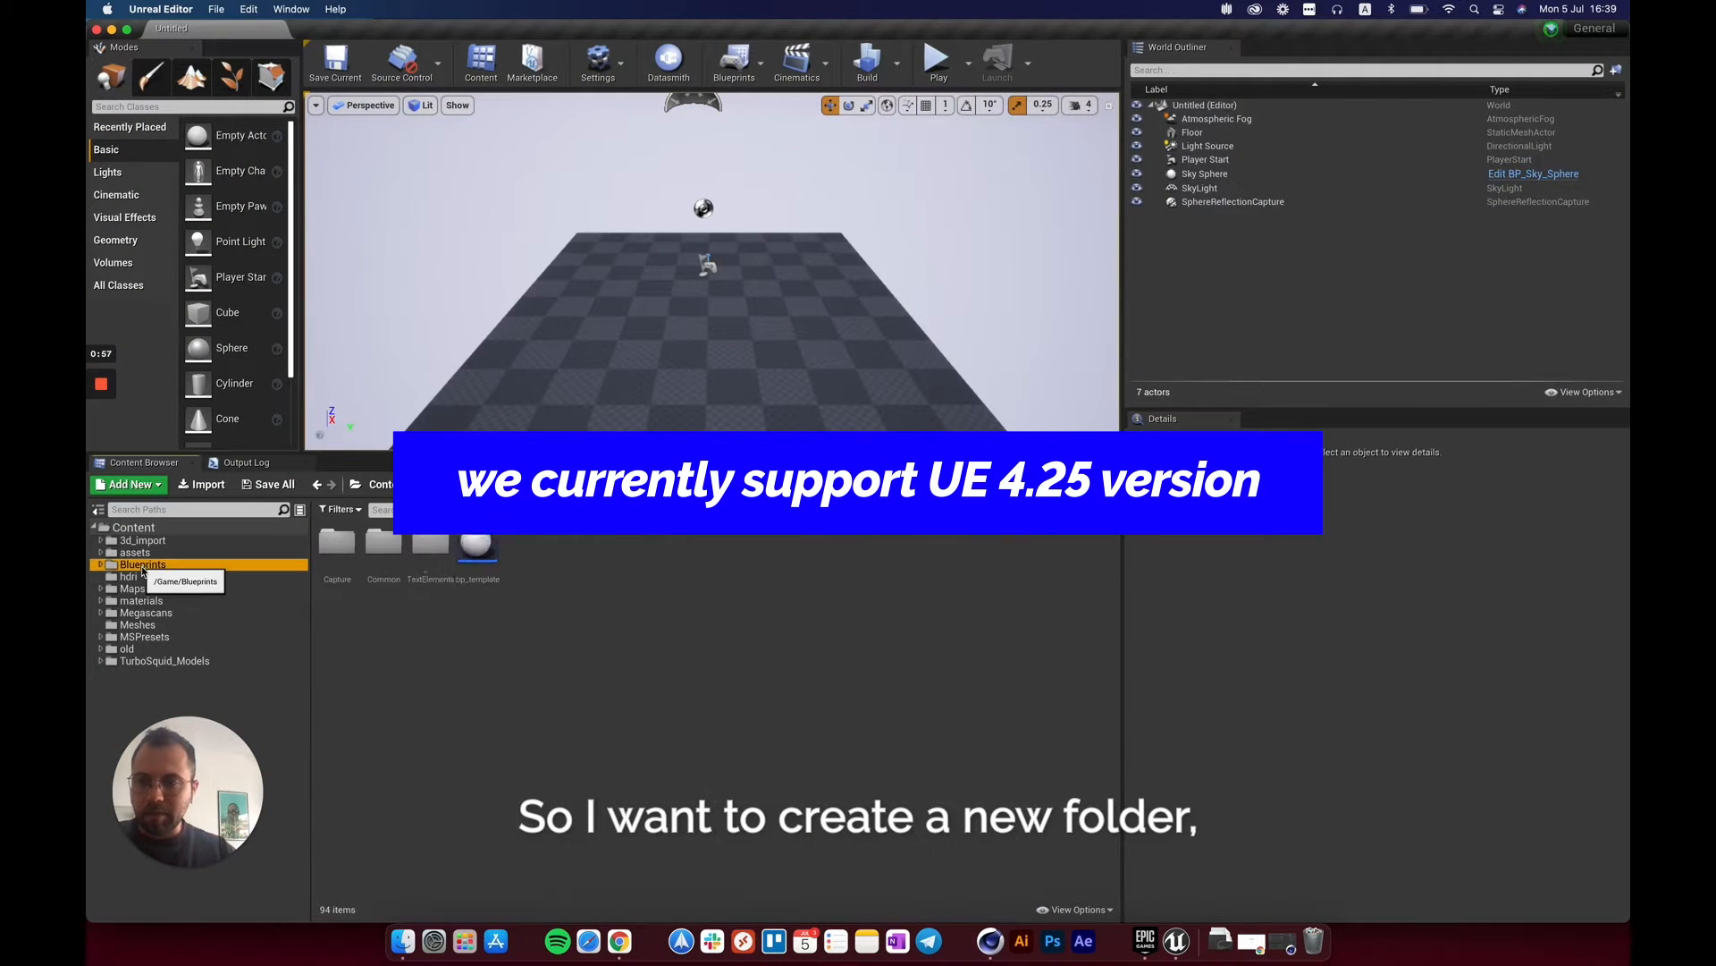
{"action": "left_click", "coordinate": [135, 553]}
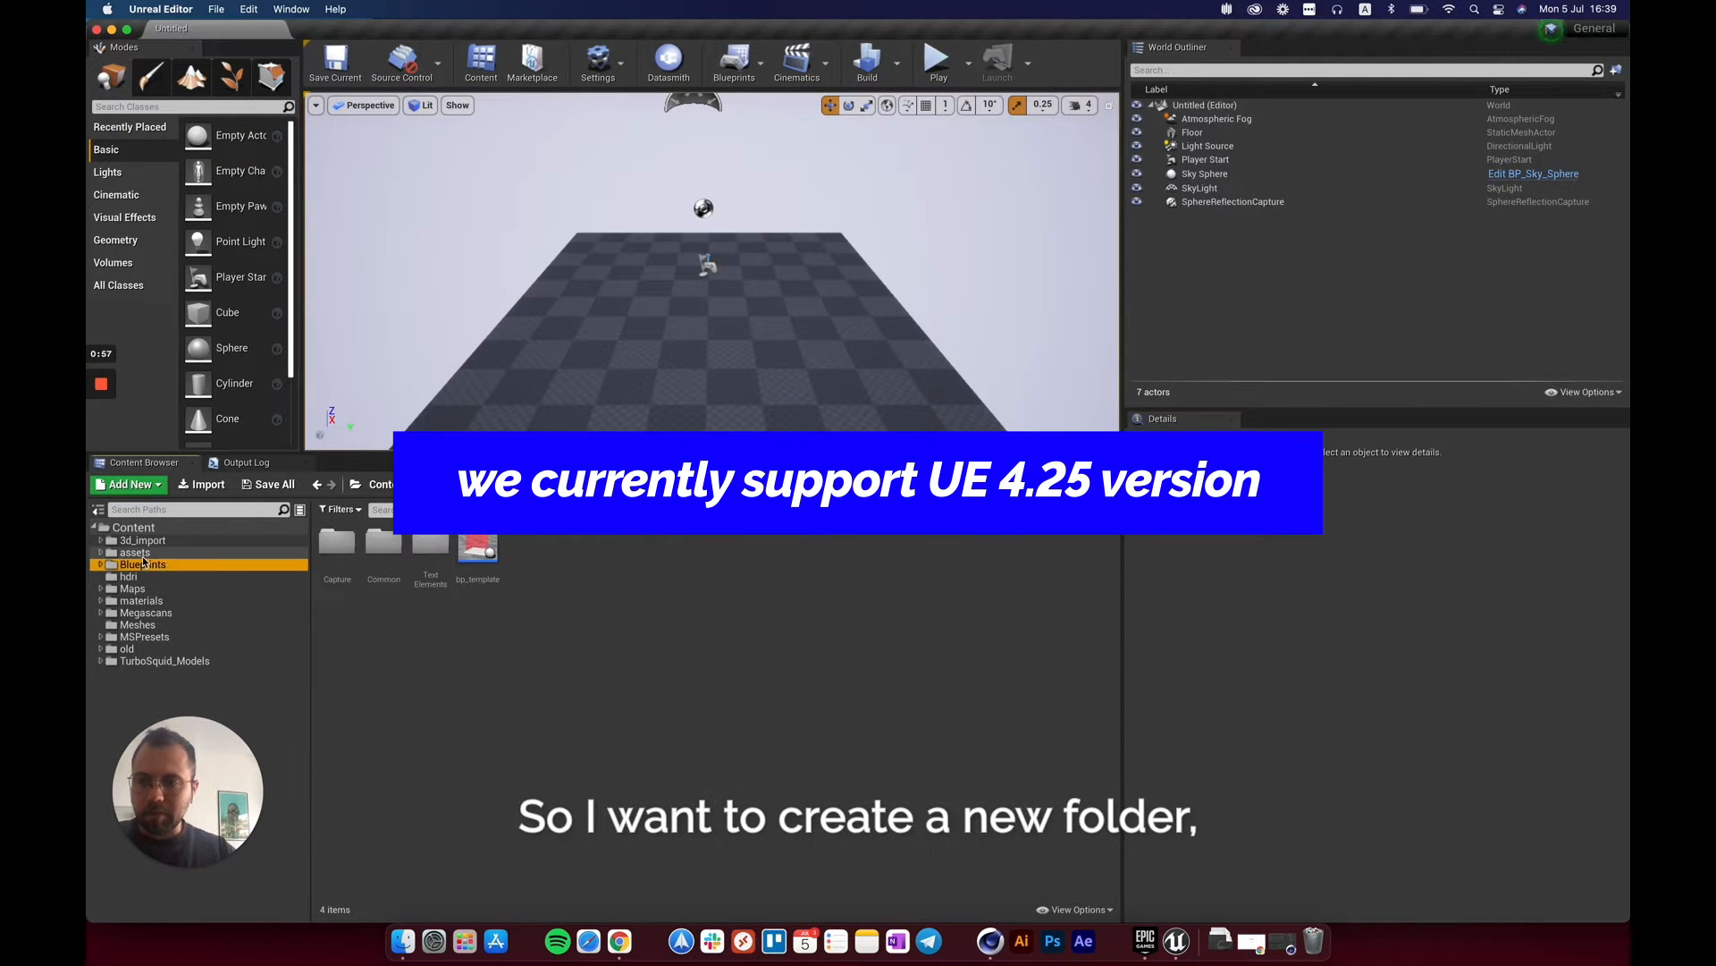
{"action": "left_click", "coordinate": [154, 485]}
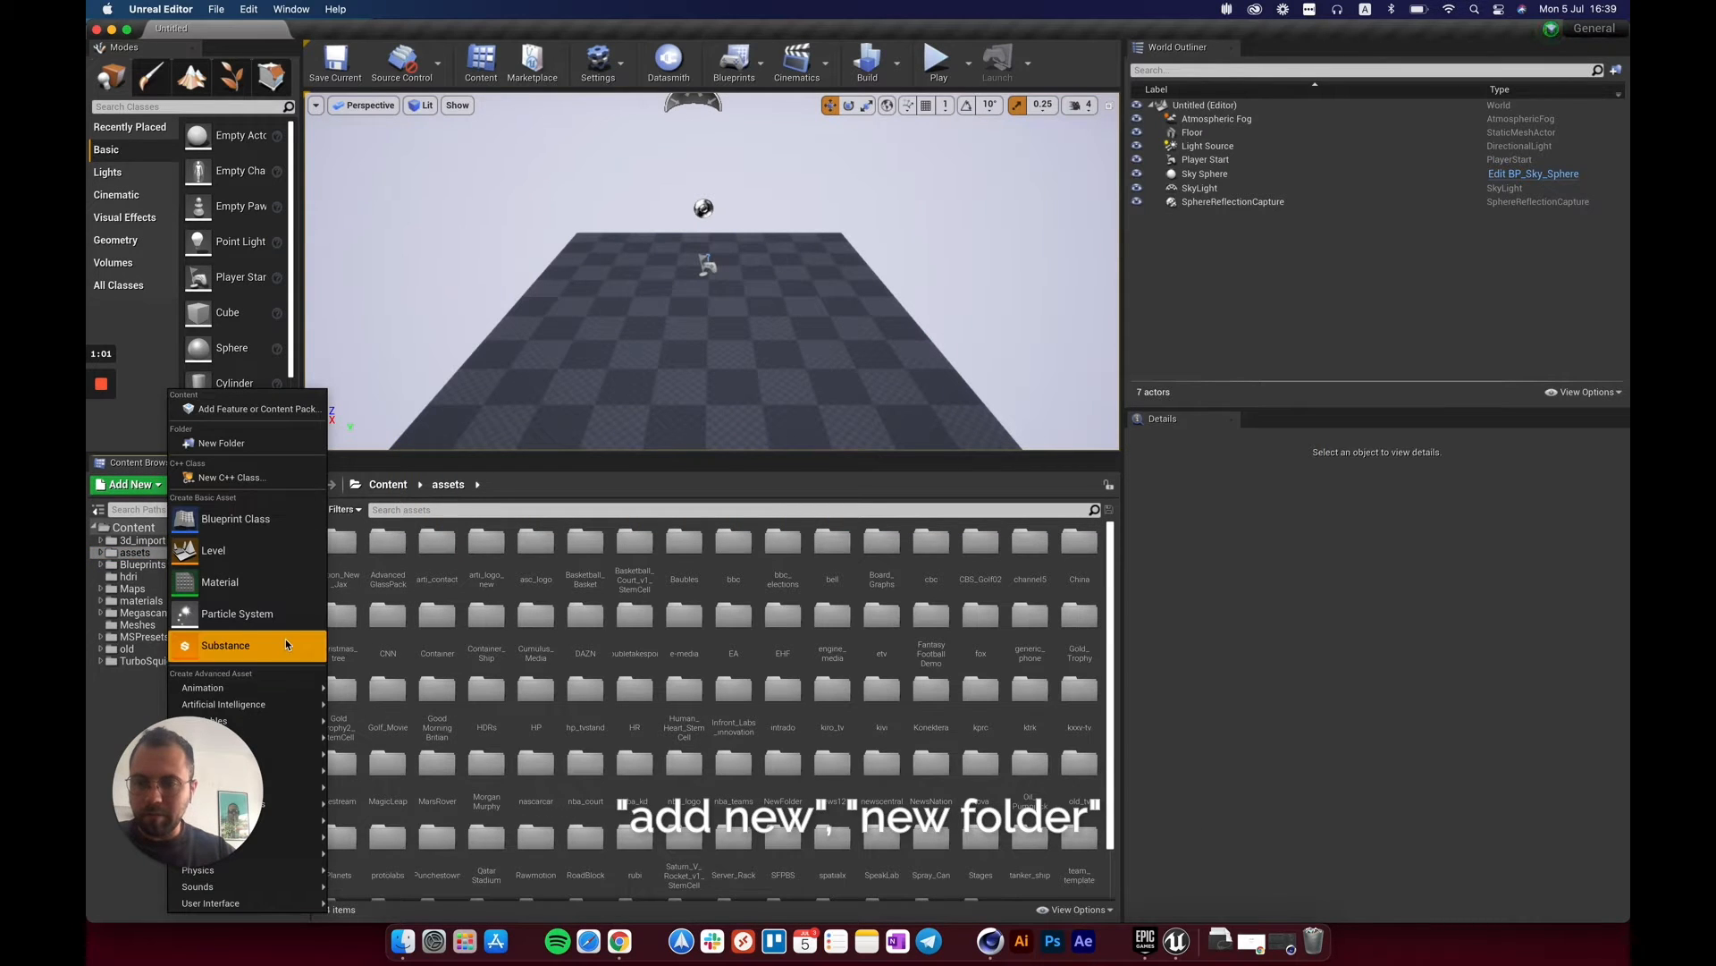
{"action": "left_click", "coordinate": [268, 445]}
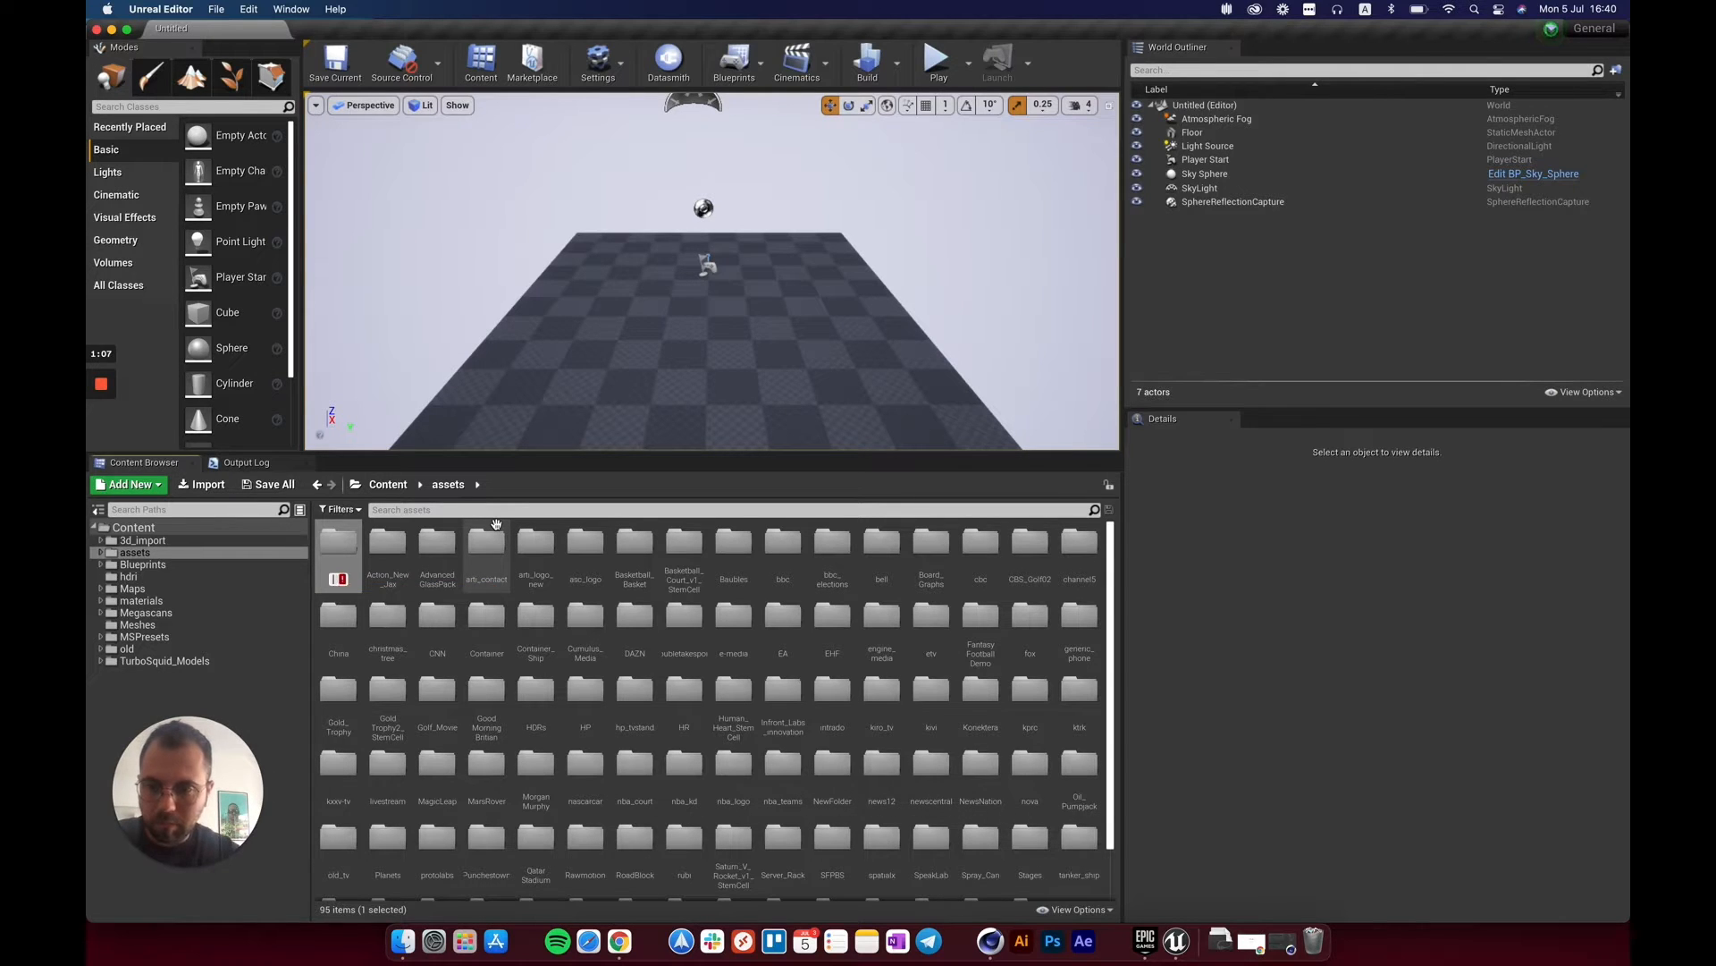
{"action": "type", "text": "Capoera"}
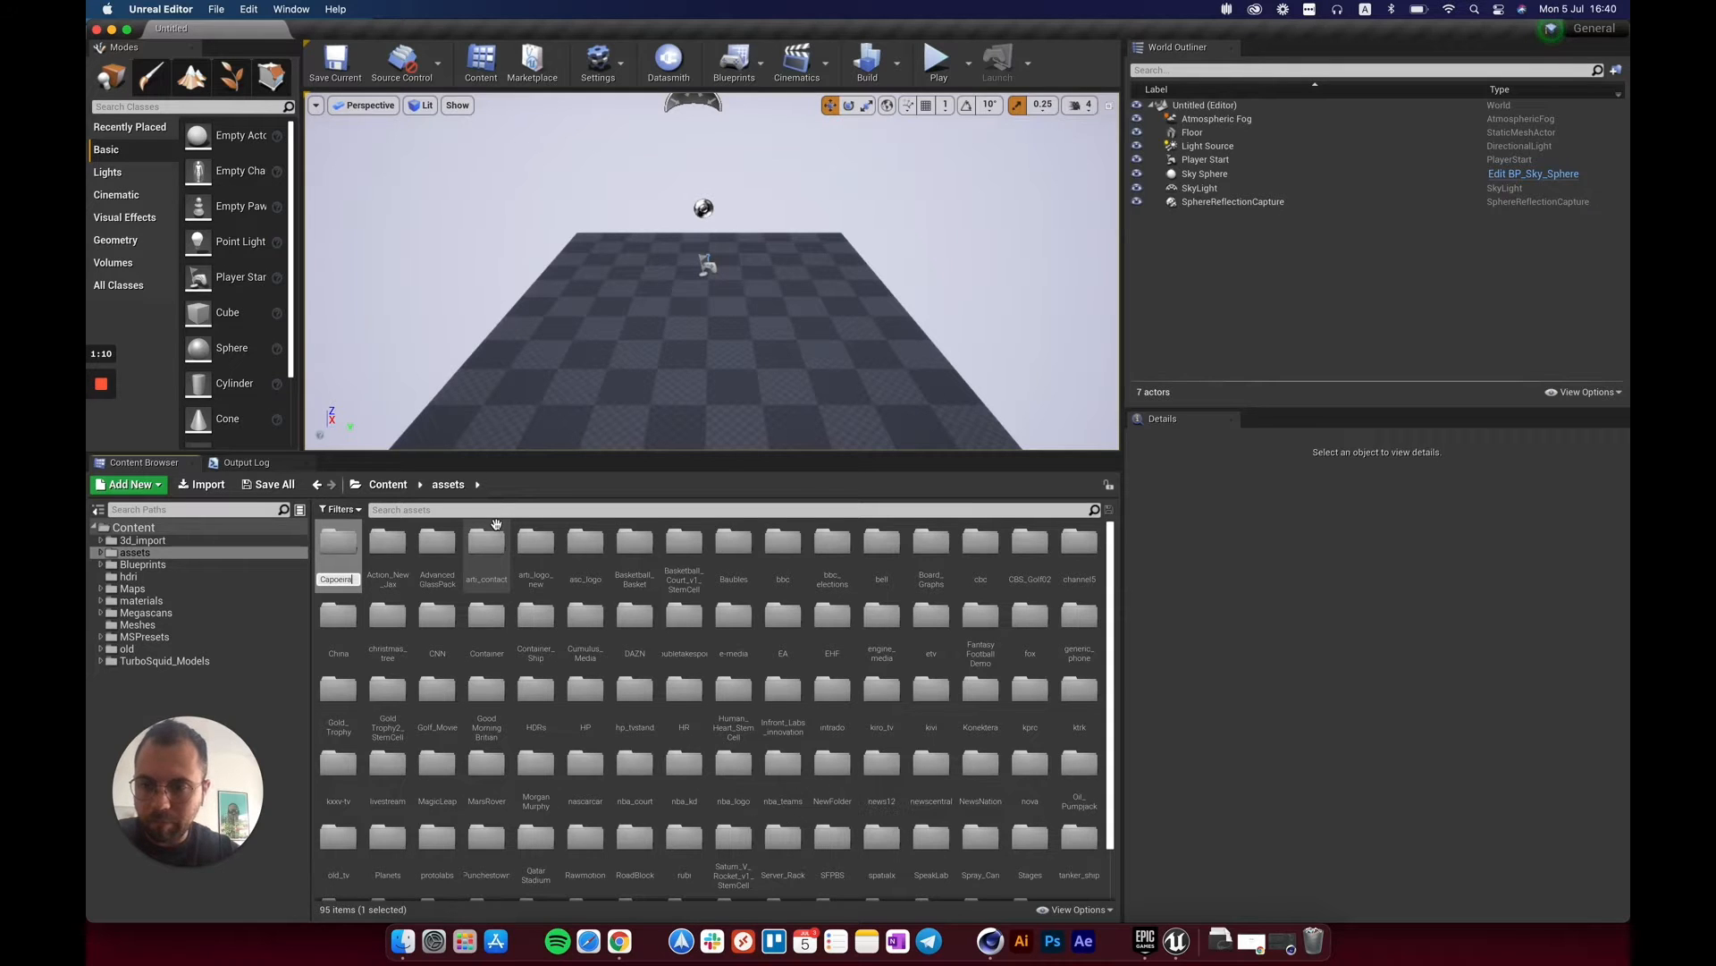
{"action": "key", "text": "Return"}
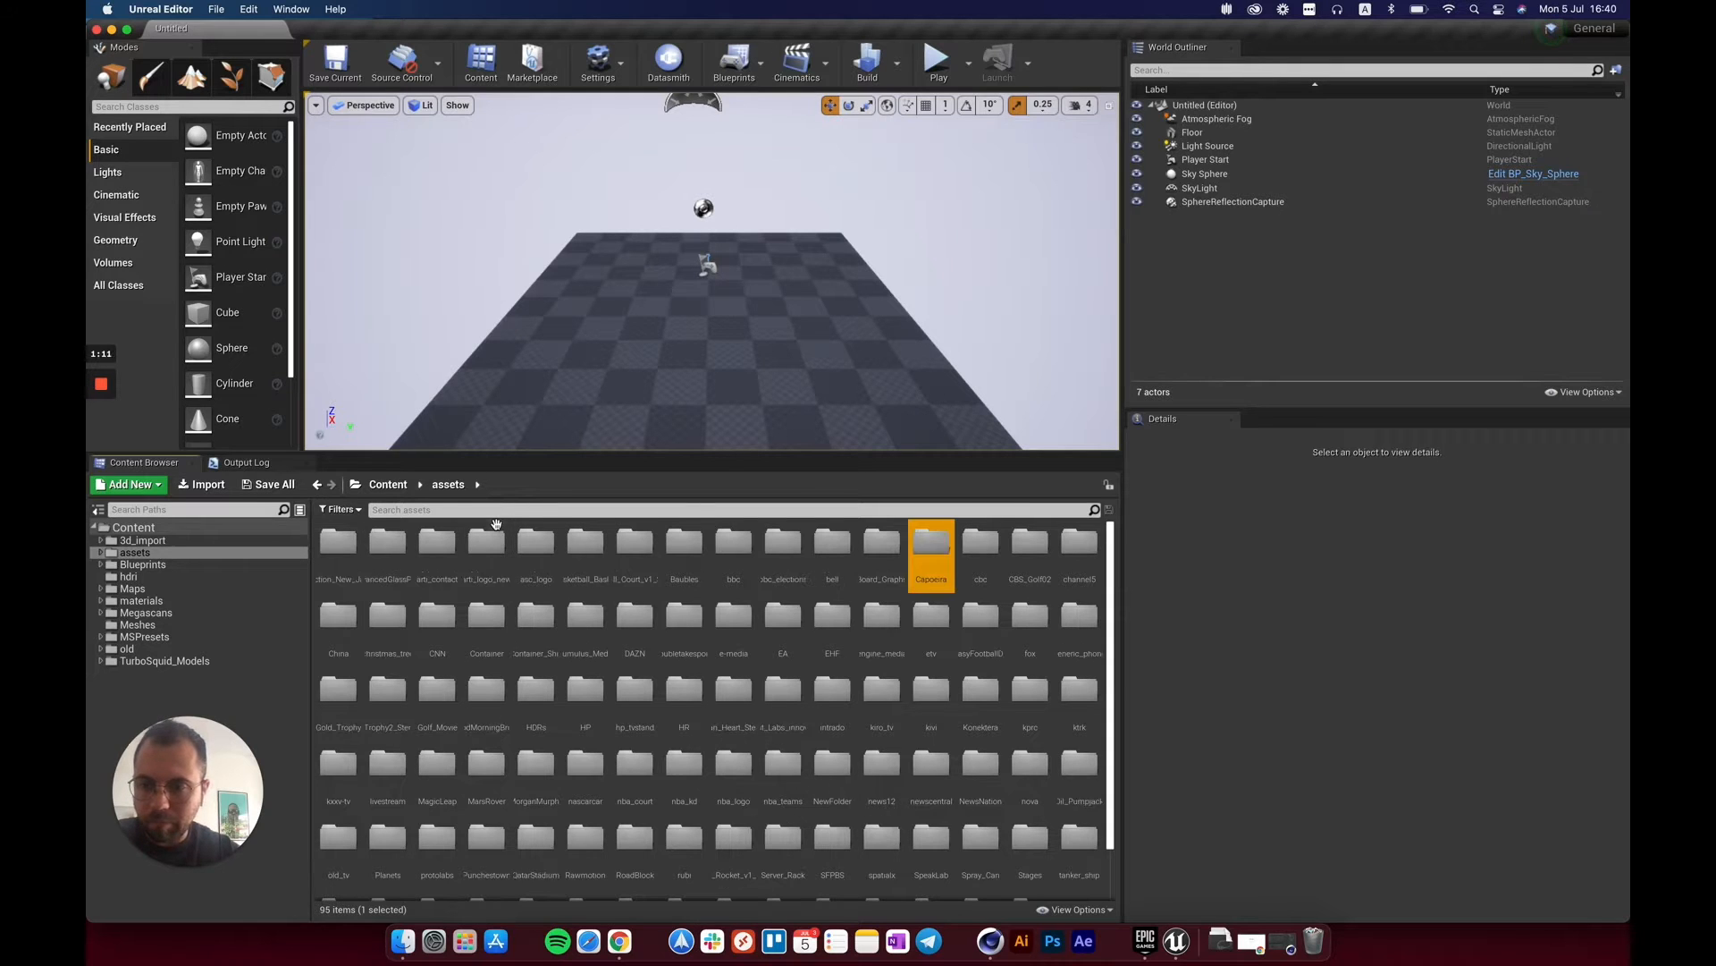
Open the new Capoeira folder and choose Capoeira.fbx as the file to import into it.
{"action": "double_click", "coordinate": [930, 558]}
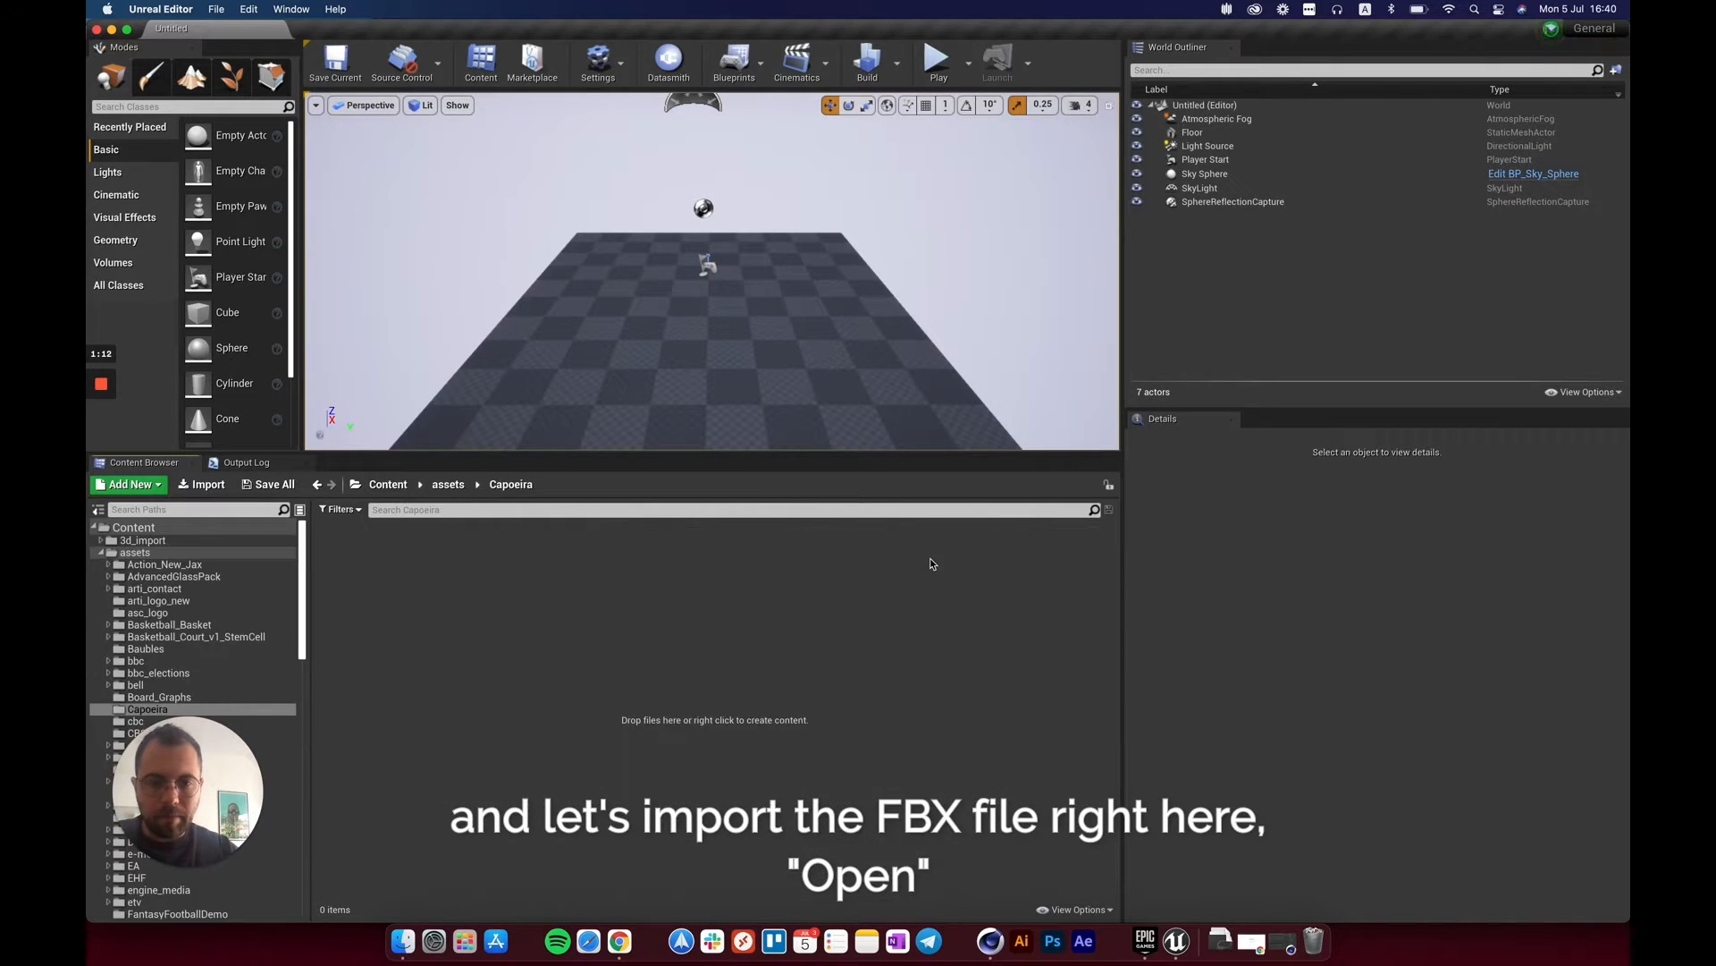
{"action": "left_click", "coordinate": [204, 485]}
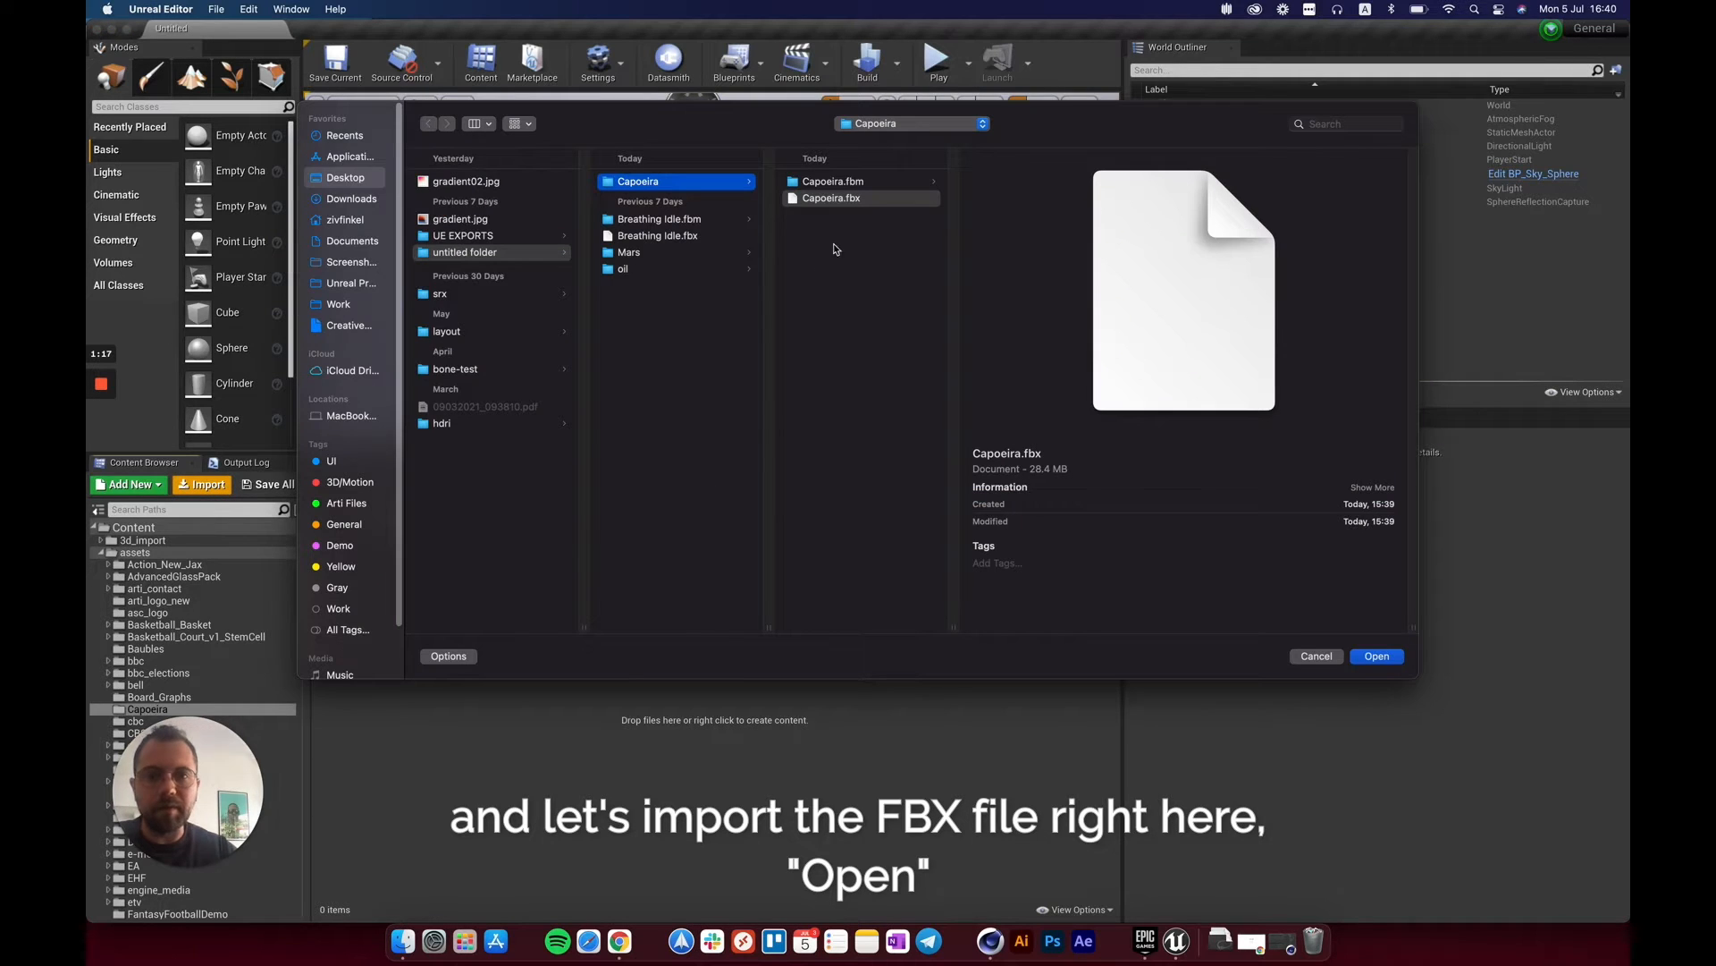
{"action": "left_click", "coordinate": [1389, 662]}
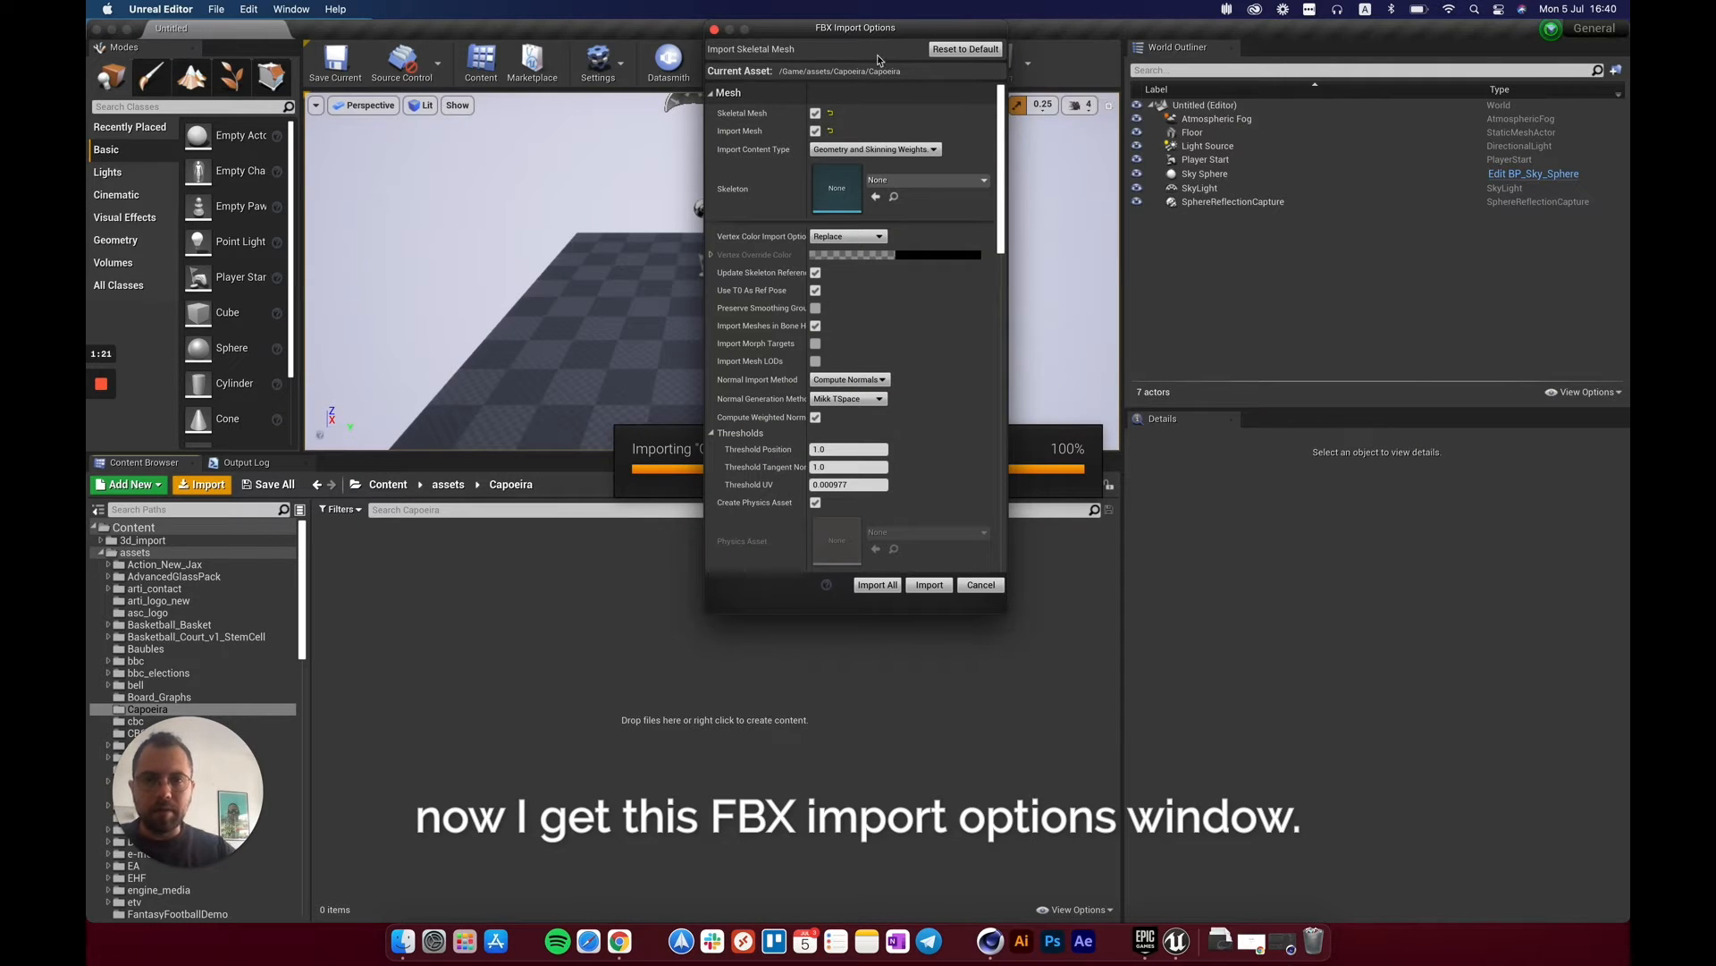
Import all FBX content, keeping Skeletal Mesh, Geometry and Skinning Weights, Create New Materials and Import Textures, and close the message log.
{"action": "left_click_drag", "start_coordinate": [883, 33], "coordinate": [915, 117]}
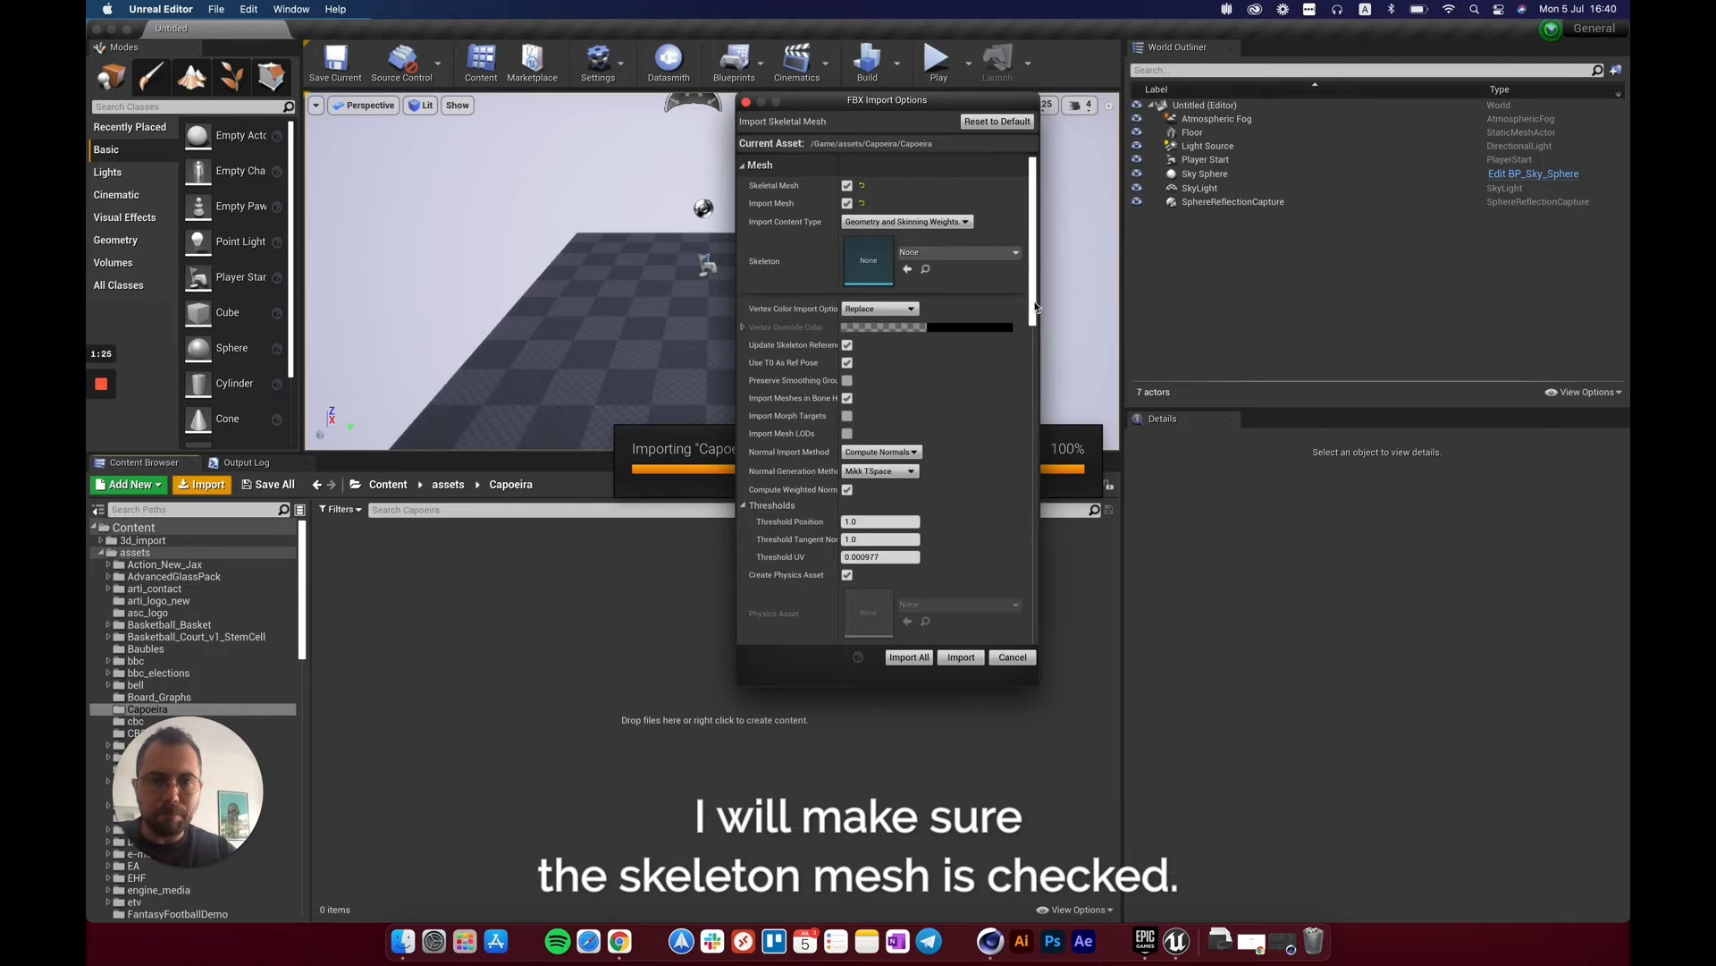
{"action": "scroll", "coordinate": [1037, 235], "scroll_direction": "down", "scroll_amount": 1}
{"action": "scroll", "coordinate": [1037, 236], "scroll_direction": "up", "scroll_amount": 1}
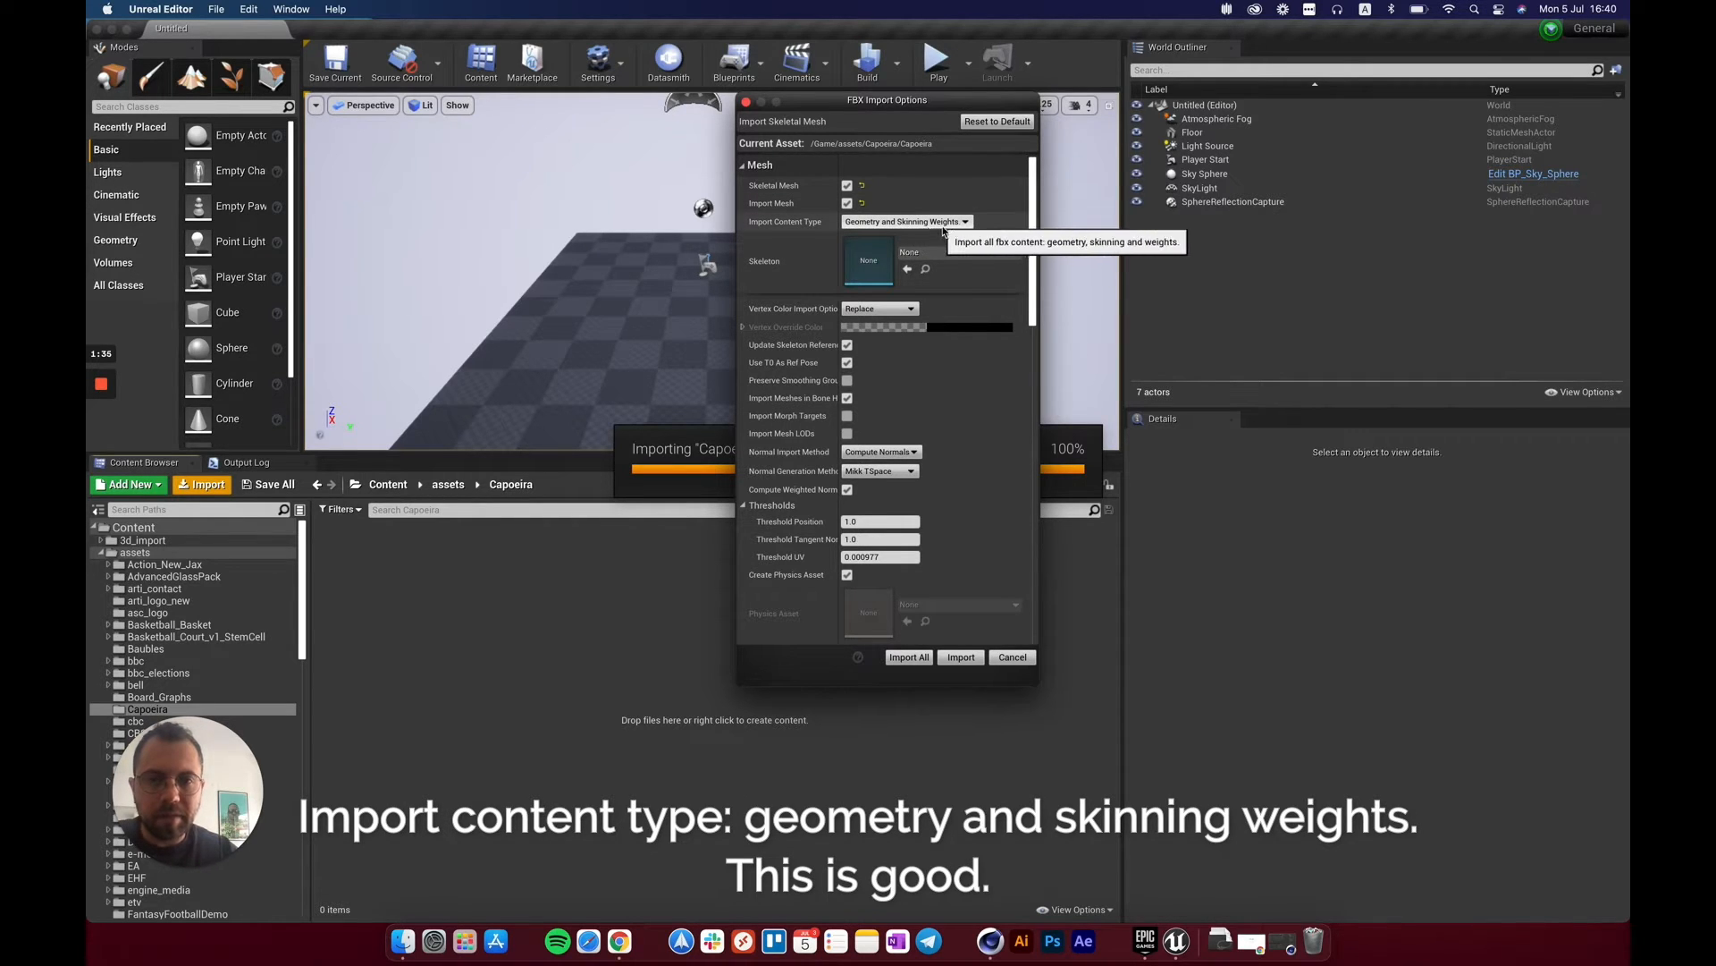
{"action": "scroll", "coordinate": [1041, 268], "scroll_direction": "down", "scroll_amount": 5}
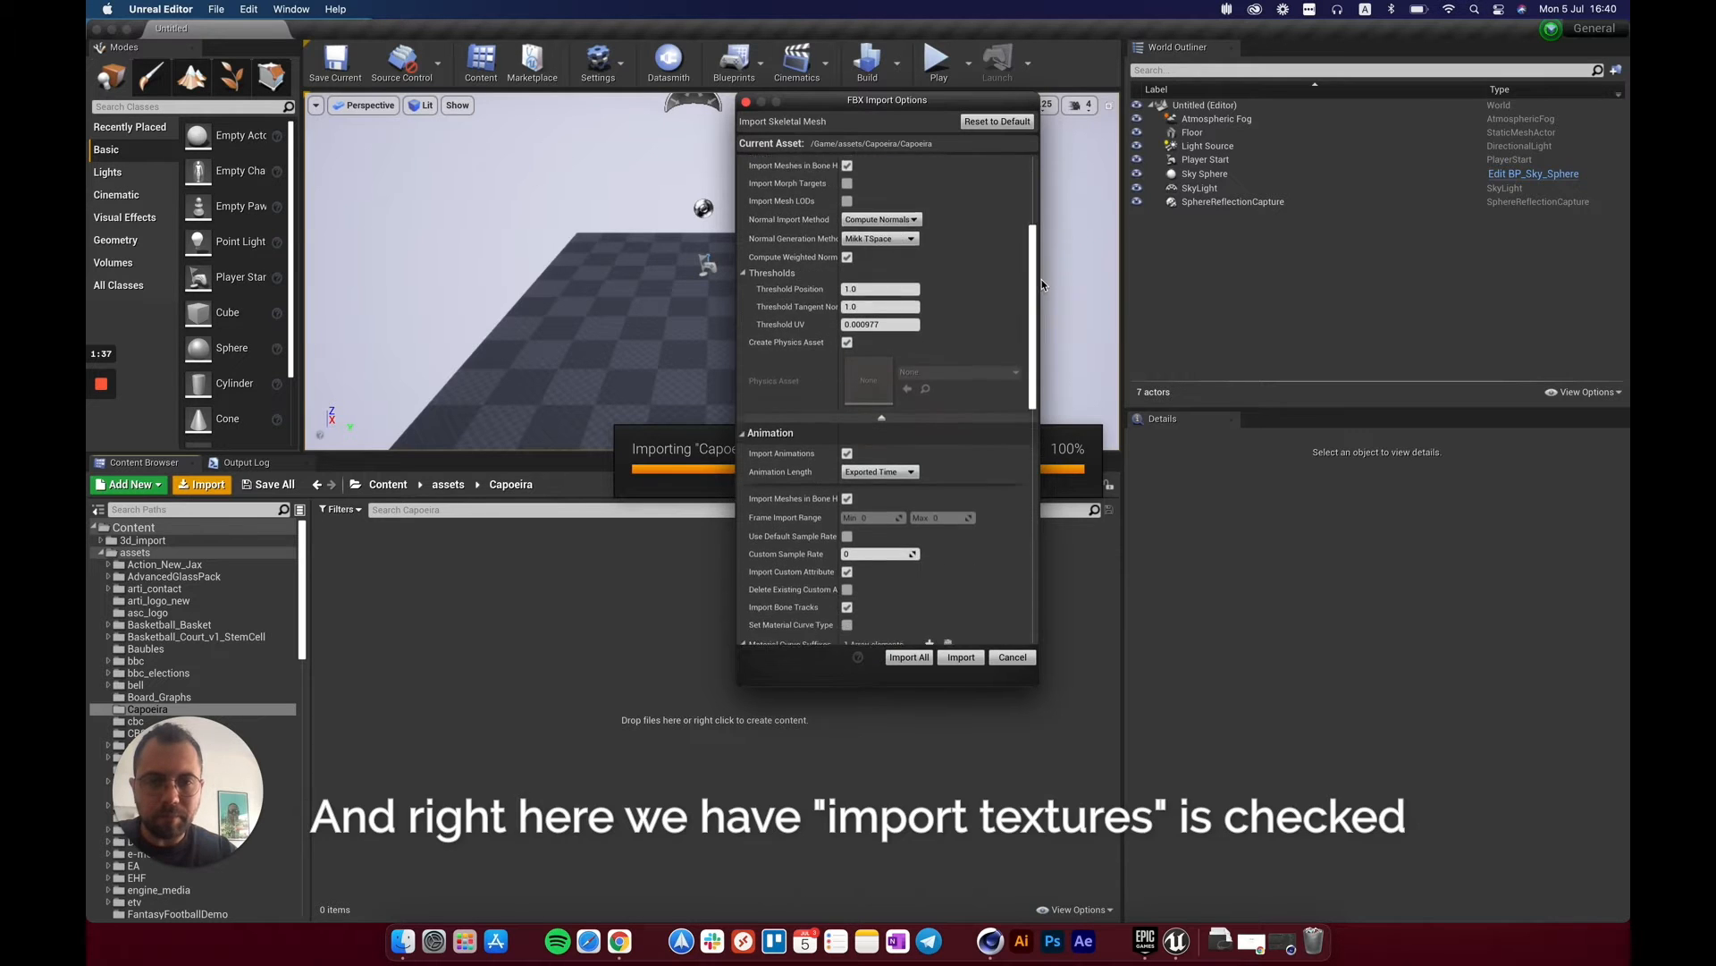
{"action": "left_click_drag", "start_coordinate": [1042, 284], "coordinate": [1048, 499]}
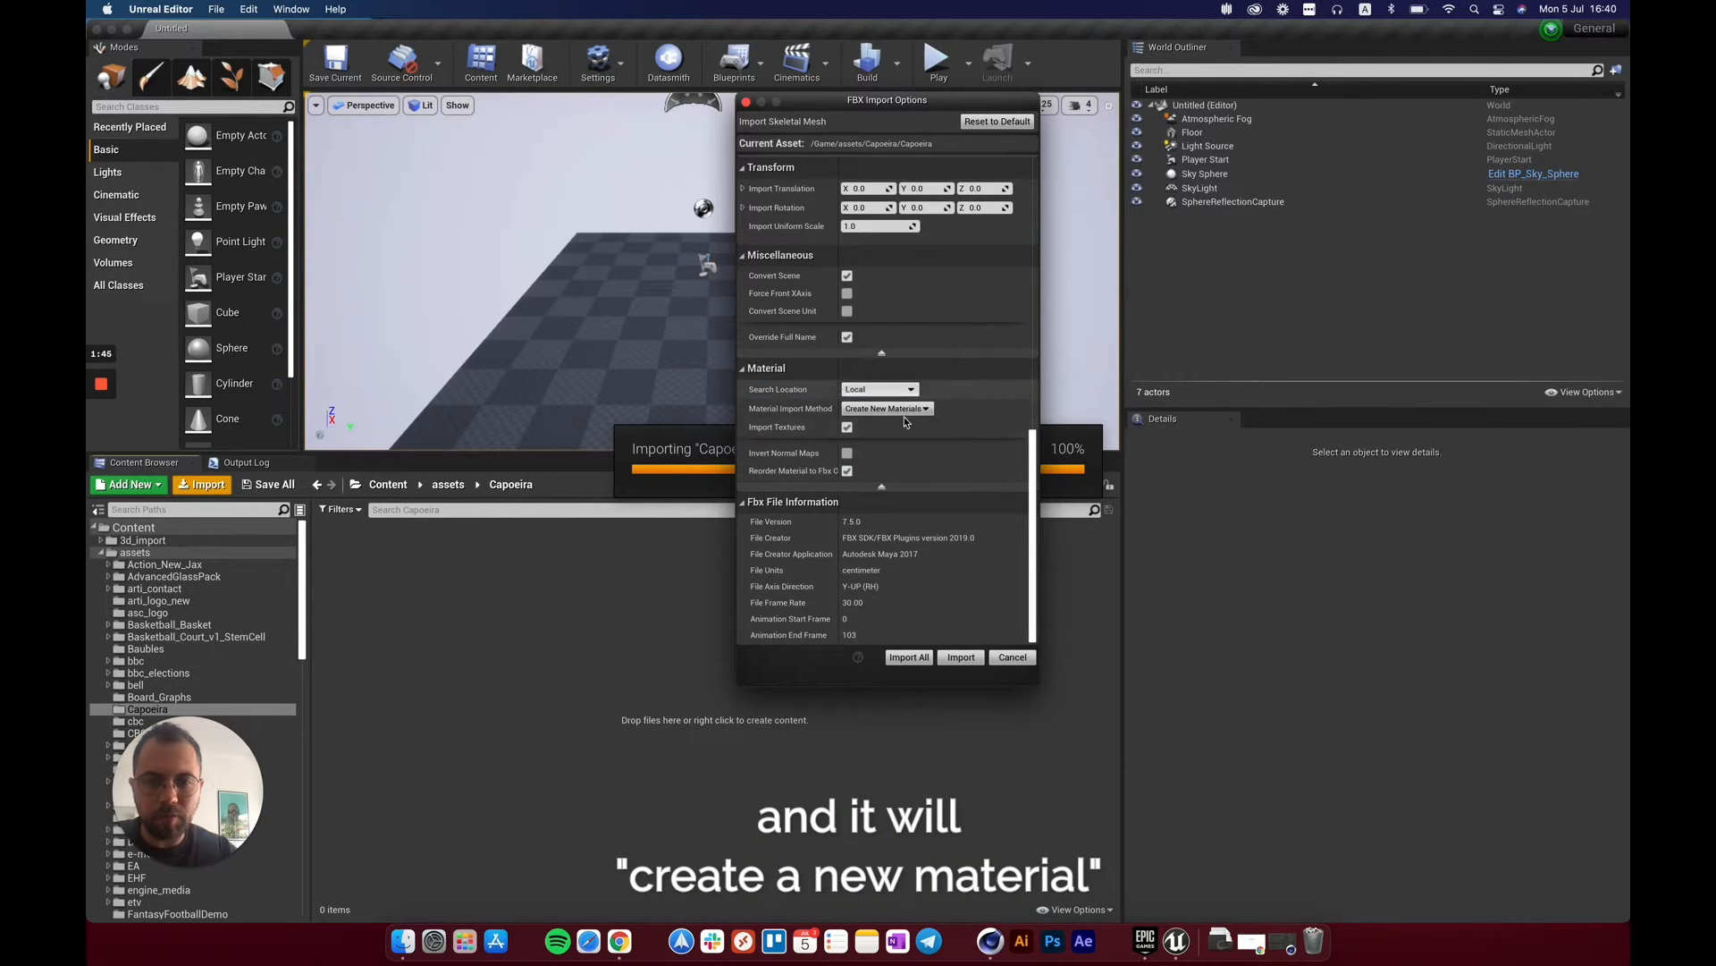
{"action": "left_click", "coordinate": [909, 657]}
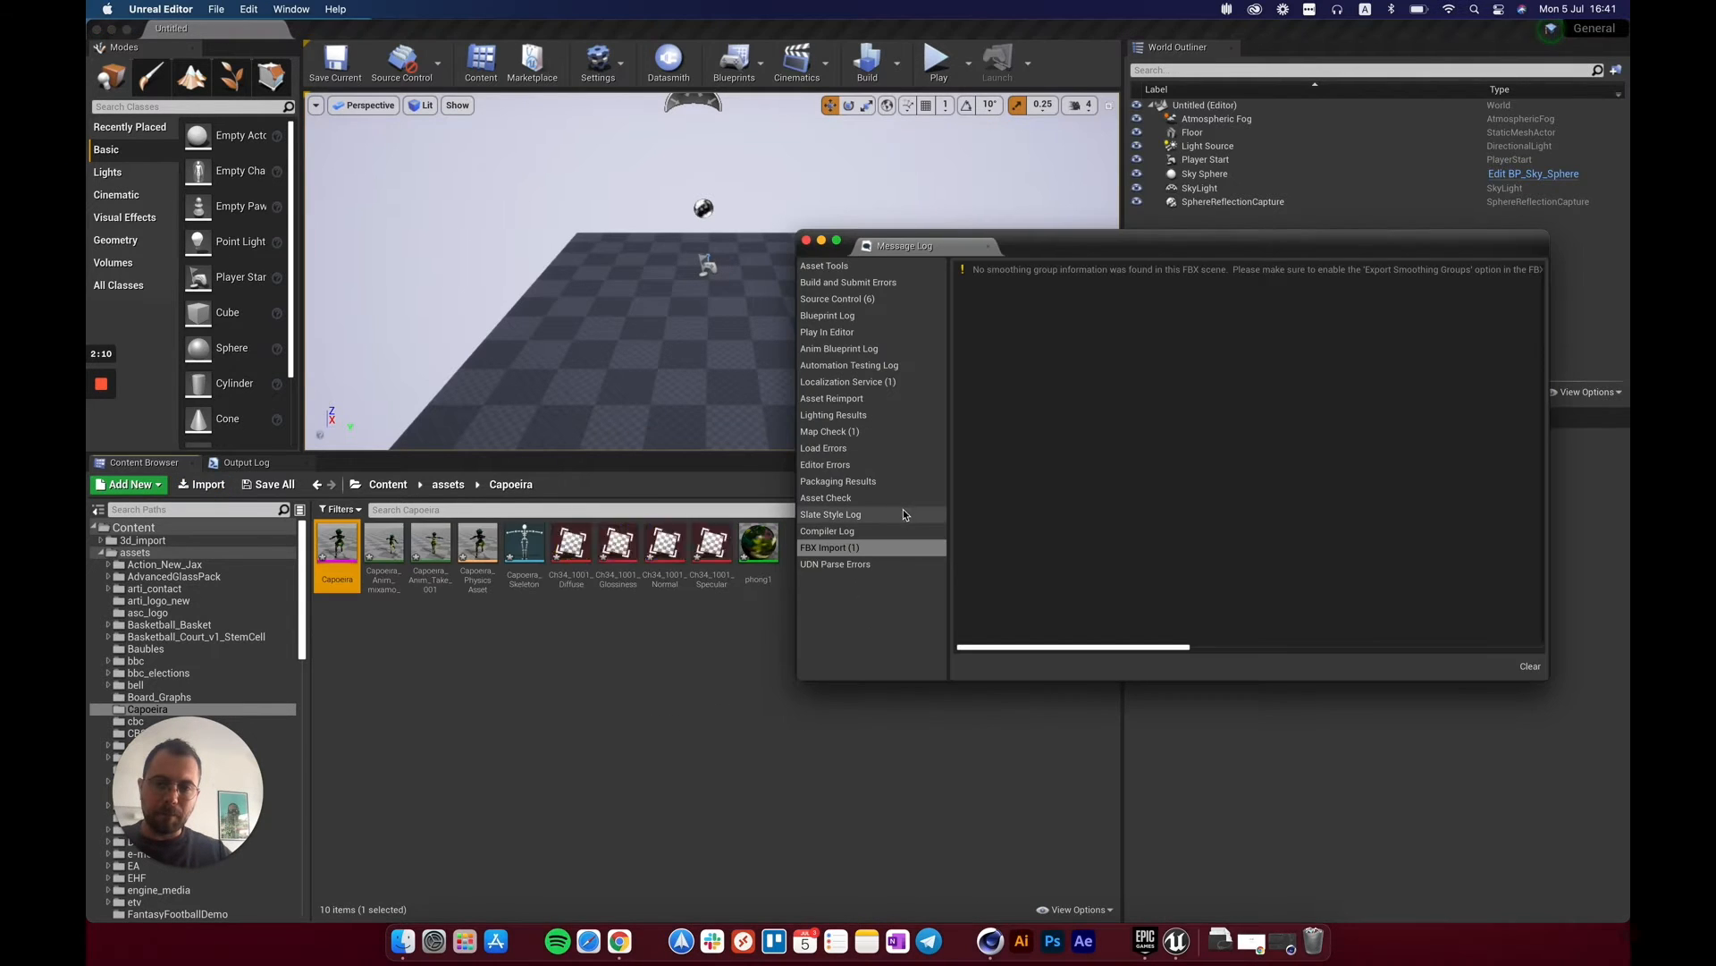
{"action": "left_click", "coordinate": [806, 241]}
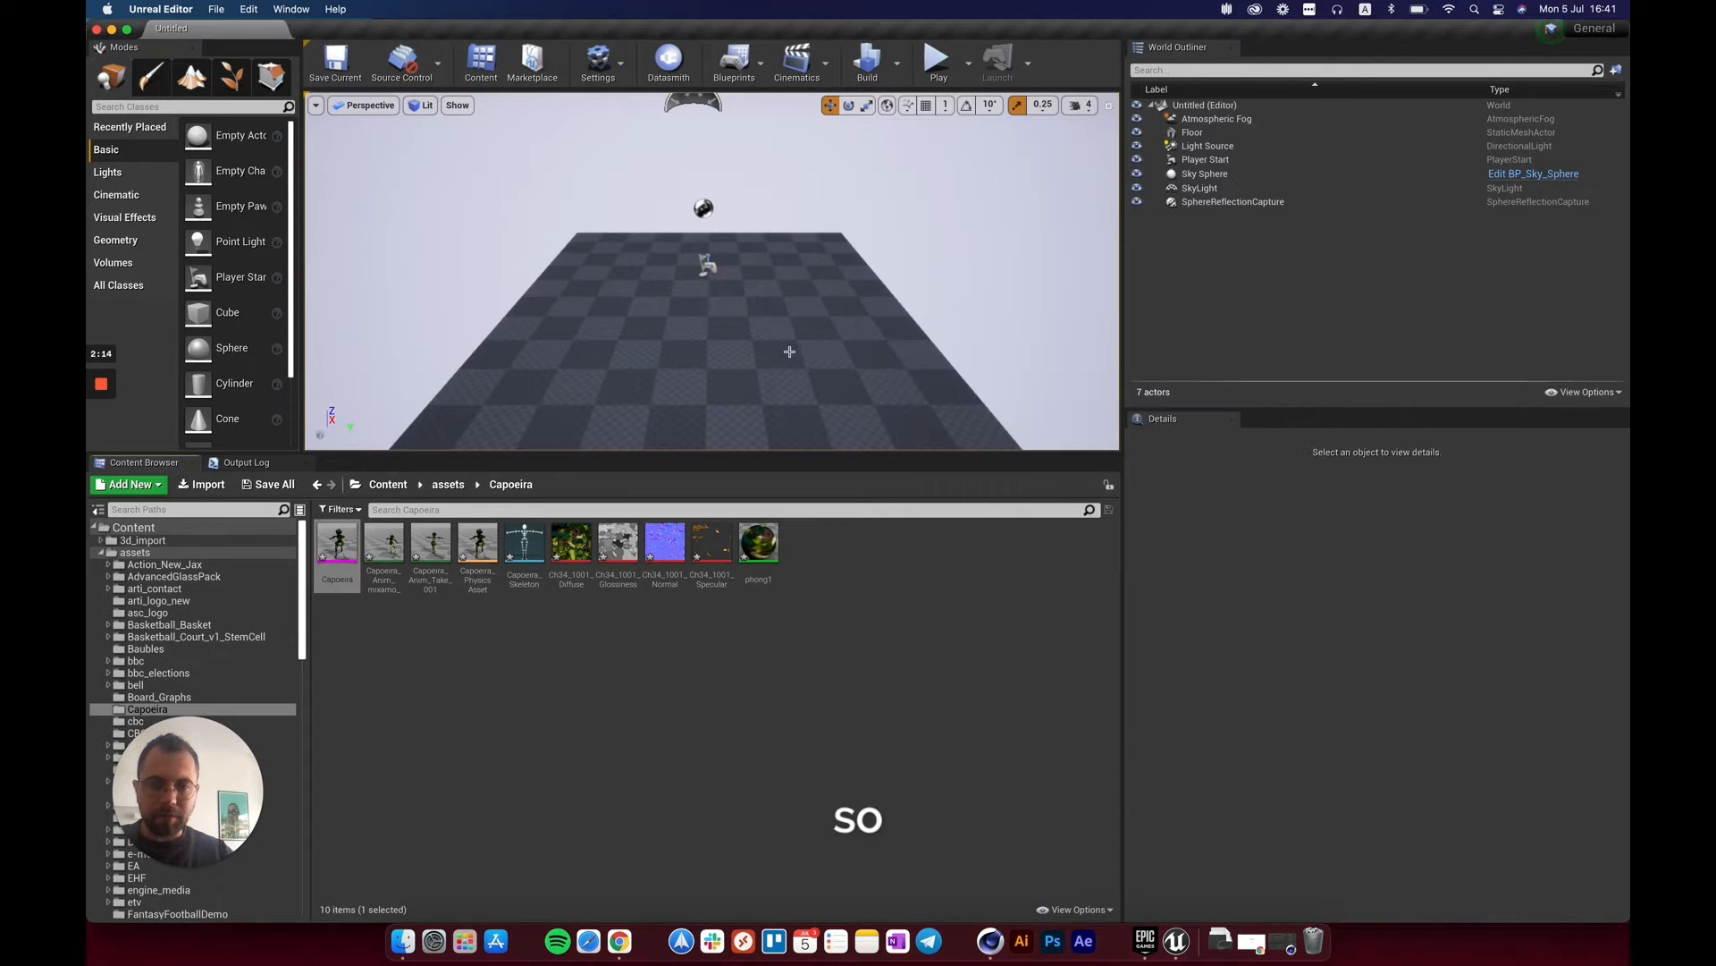
Place the imported Capoeira skeletal mesh on the floor of the level near the player start.
{"action": "scroll", "coordinate": [779, 383], "scroll_direction": "down", "scroll_amount": 3}
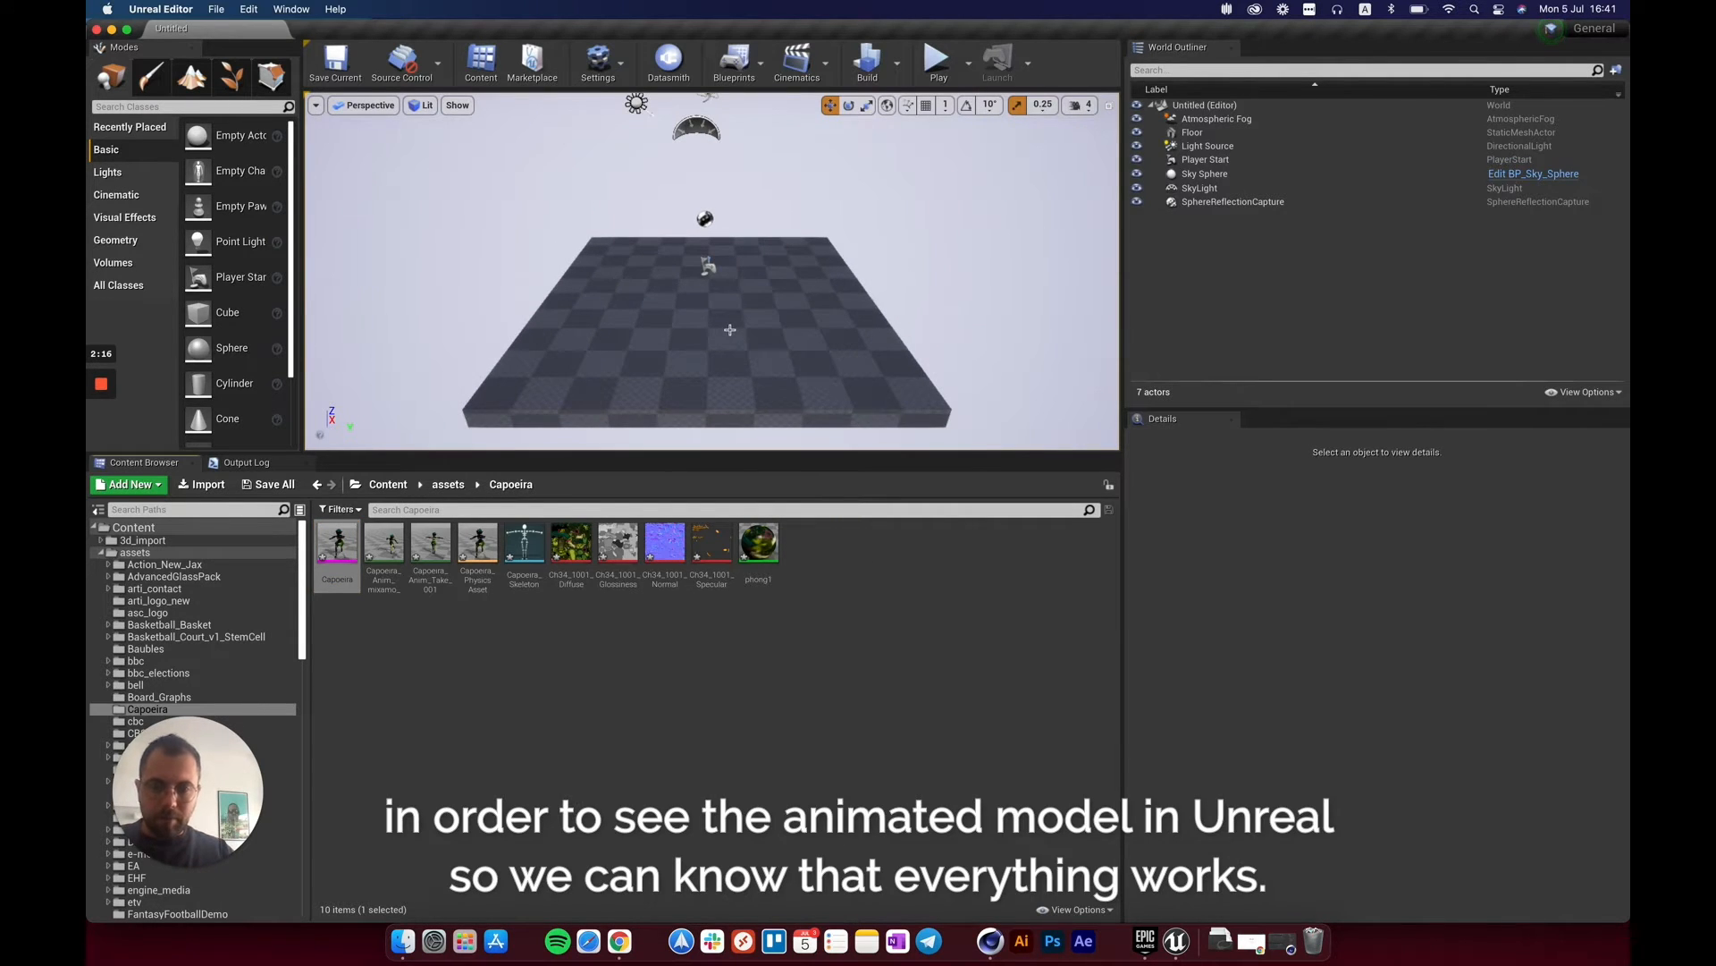
{"action": "scroll", "coordinate": [730, 330], "scroll_direction": "up", "scroll_amount": 2}
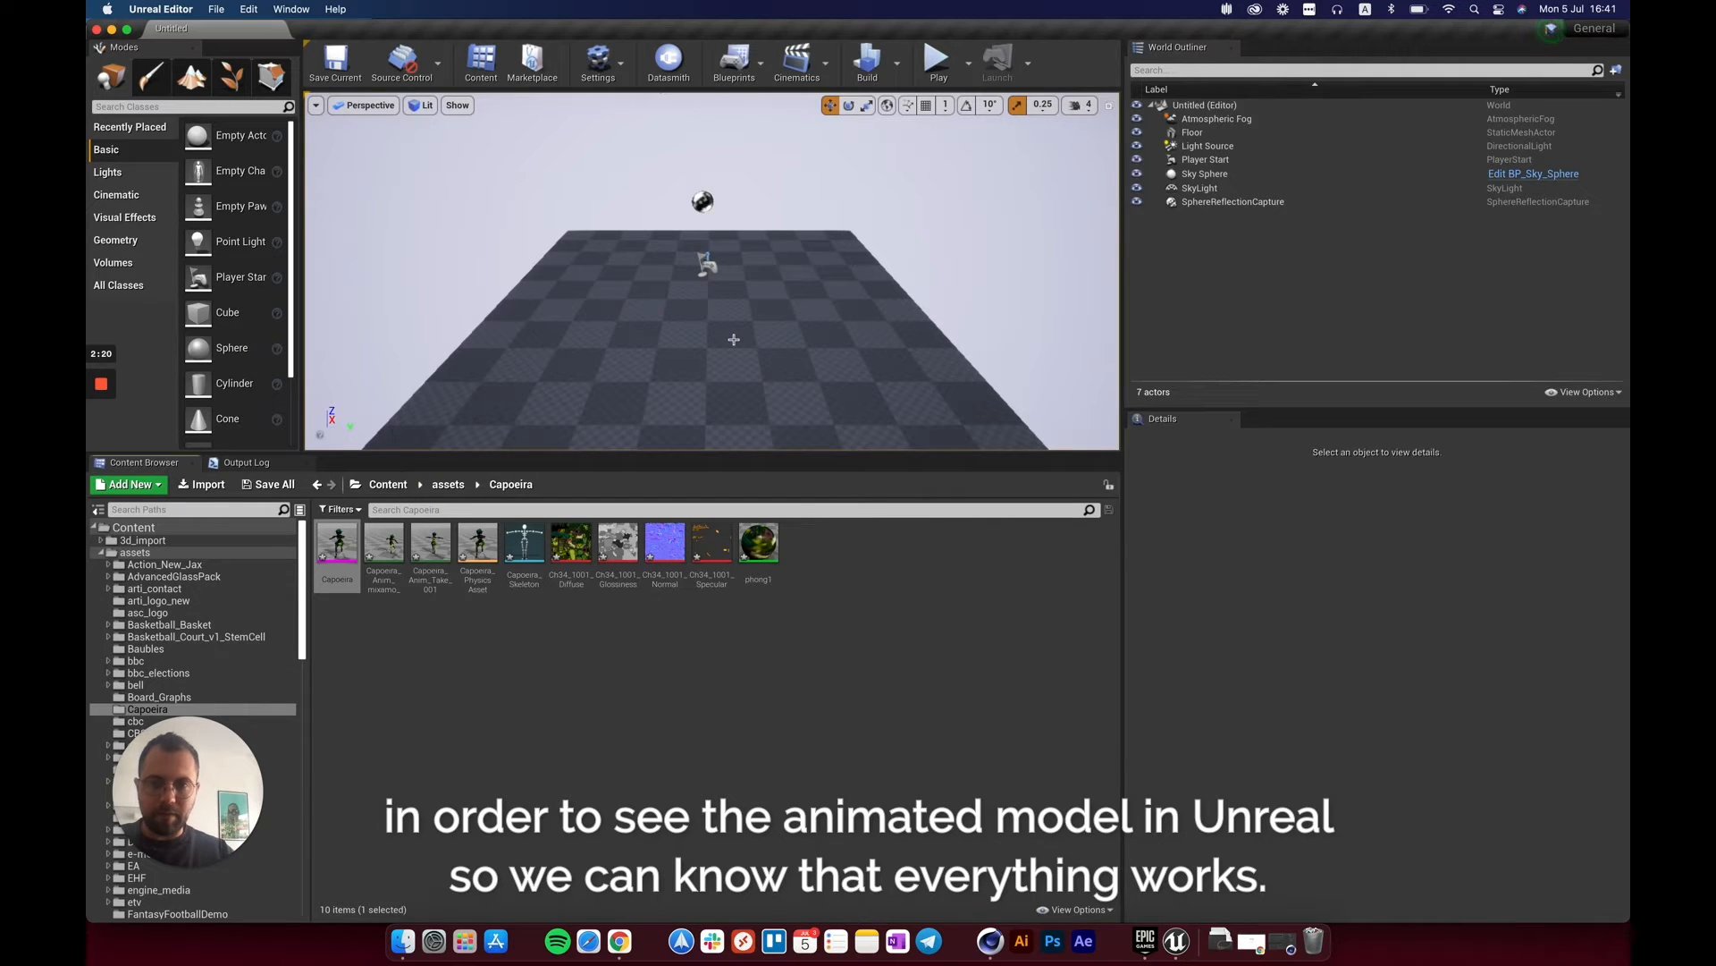
{"action": "scroll", "coordinate": [733, 340], "scroll_direction": "down", "scroll_amount": 2}
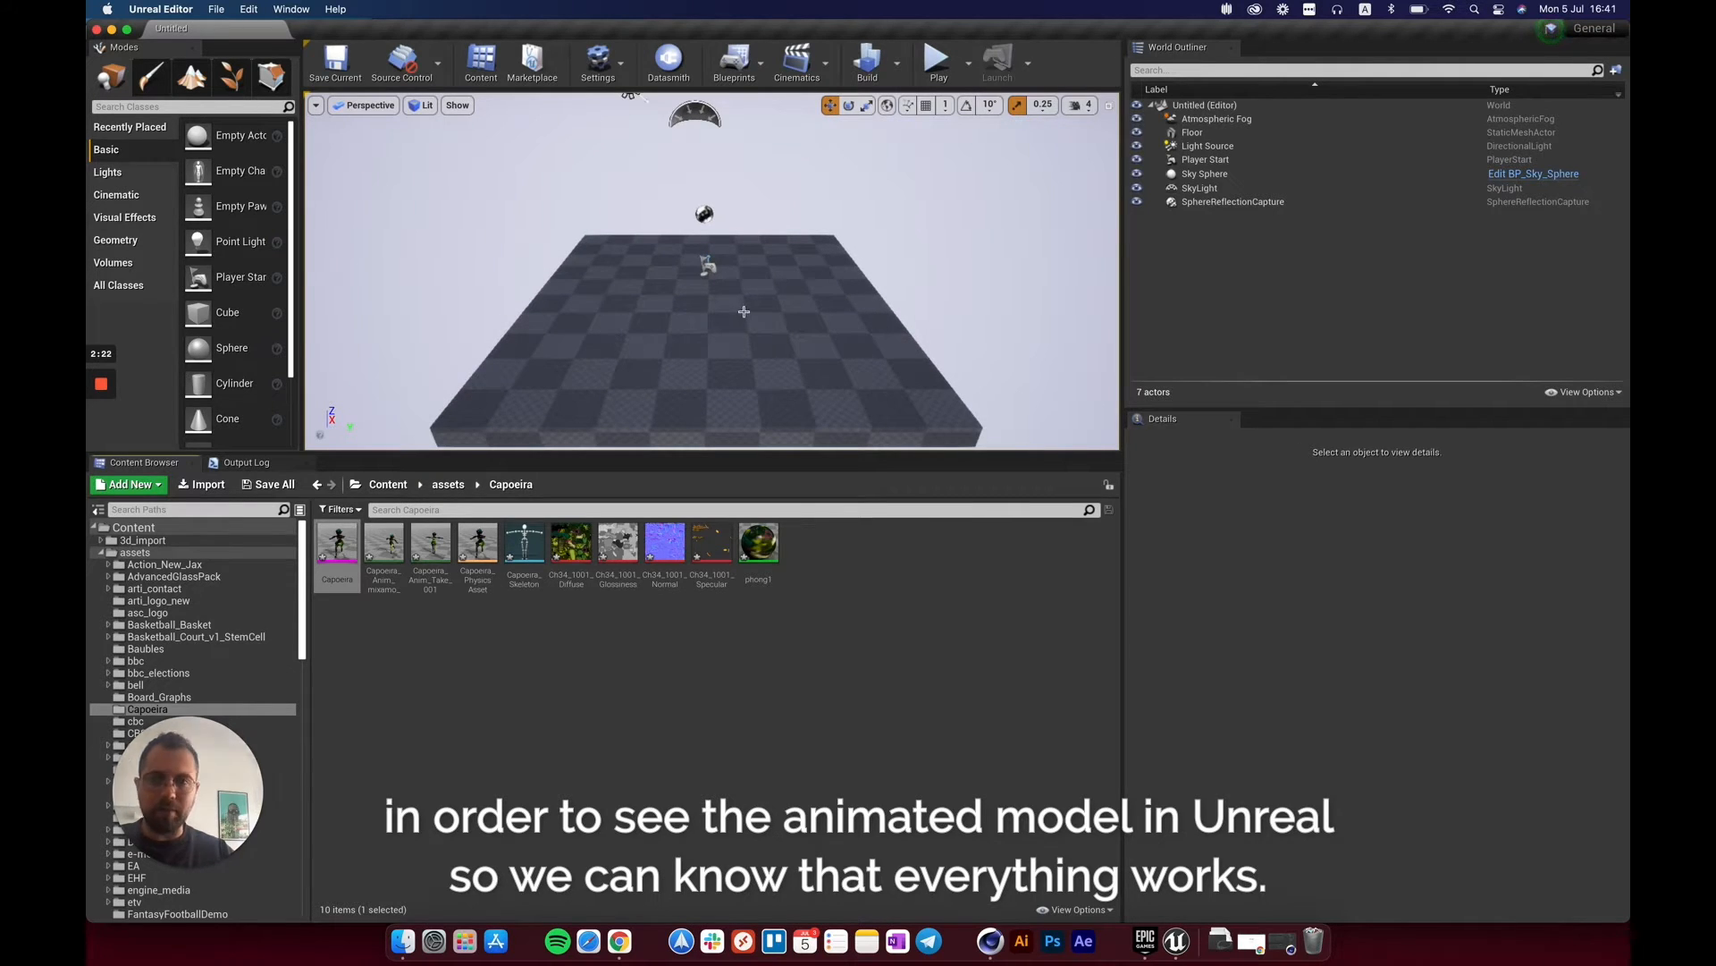
{"action": "mouse_move", "coordinate": [742, 322]}
{"action": "right_mouse_down"}
{"action": "mouse_move", "coordinate": [912, 309]}
{"action": "mouse_move", "coordinate": [744, 311]}
{"action": "right_mouse_up"}
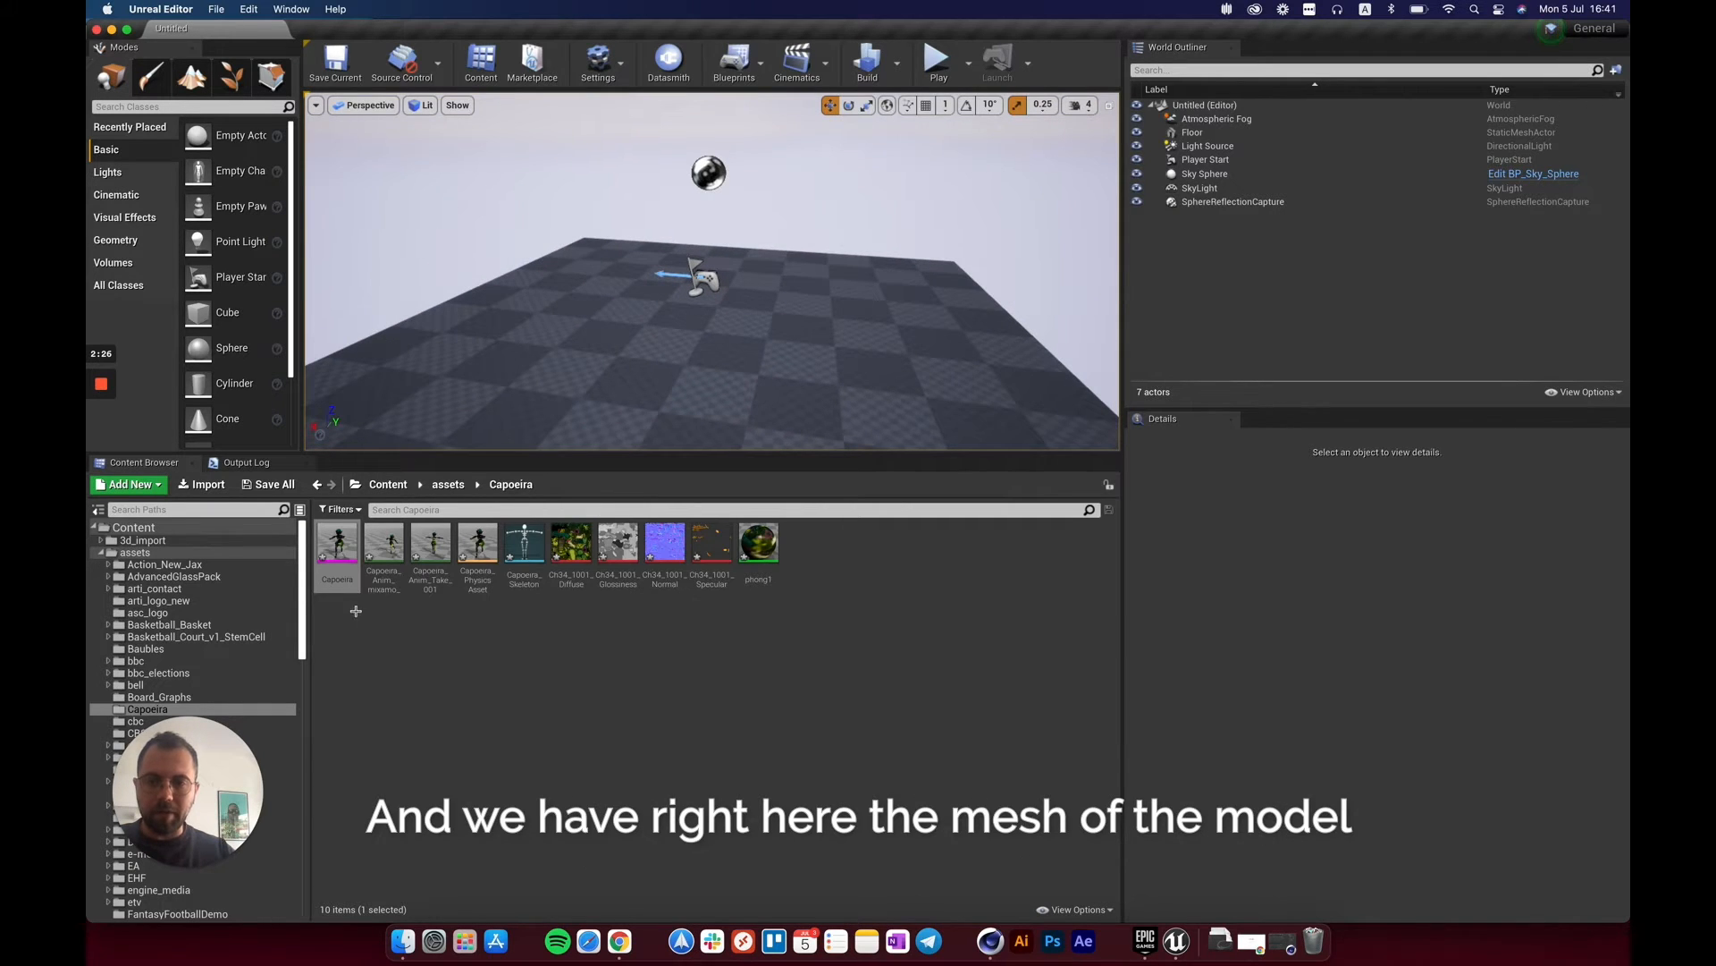
{"action": "mouse_move", "coordinate": [348, 555]}
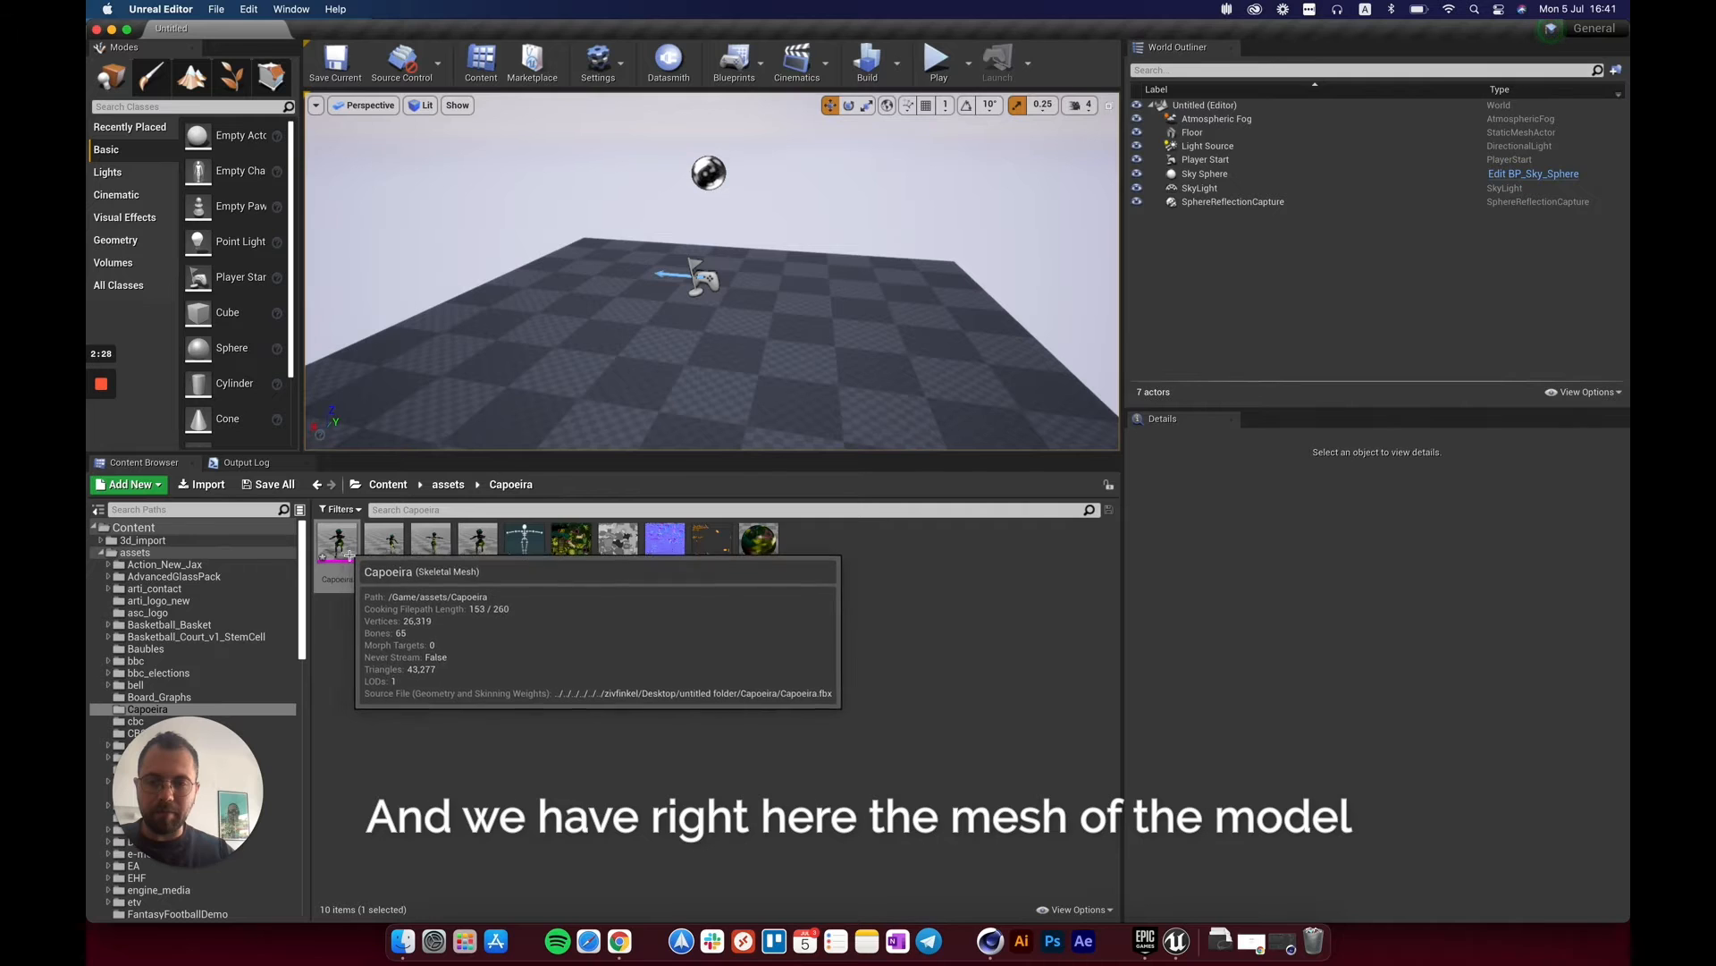
{"action": "mouse_move", "coordinate": [397, 580]}
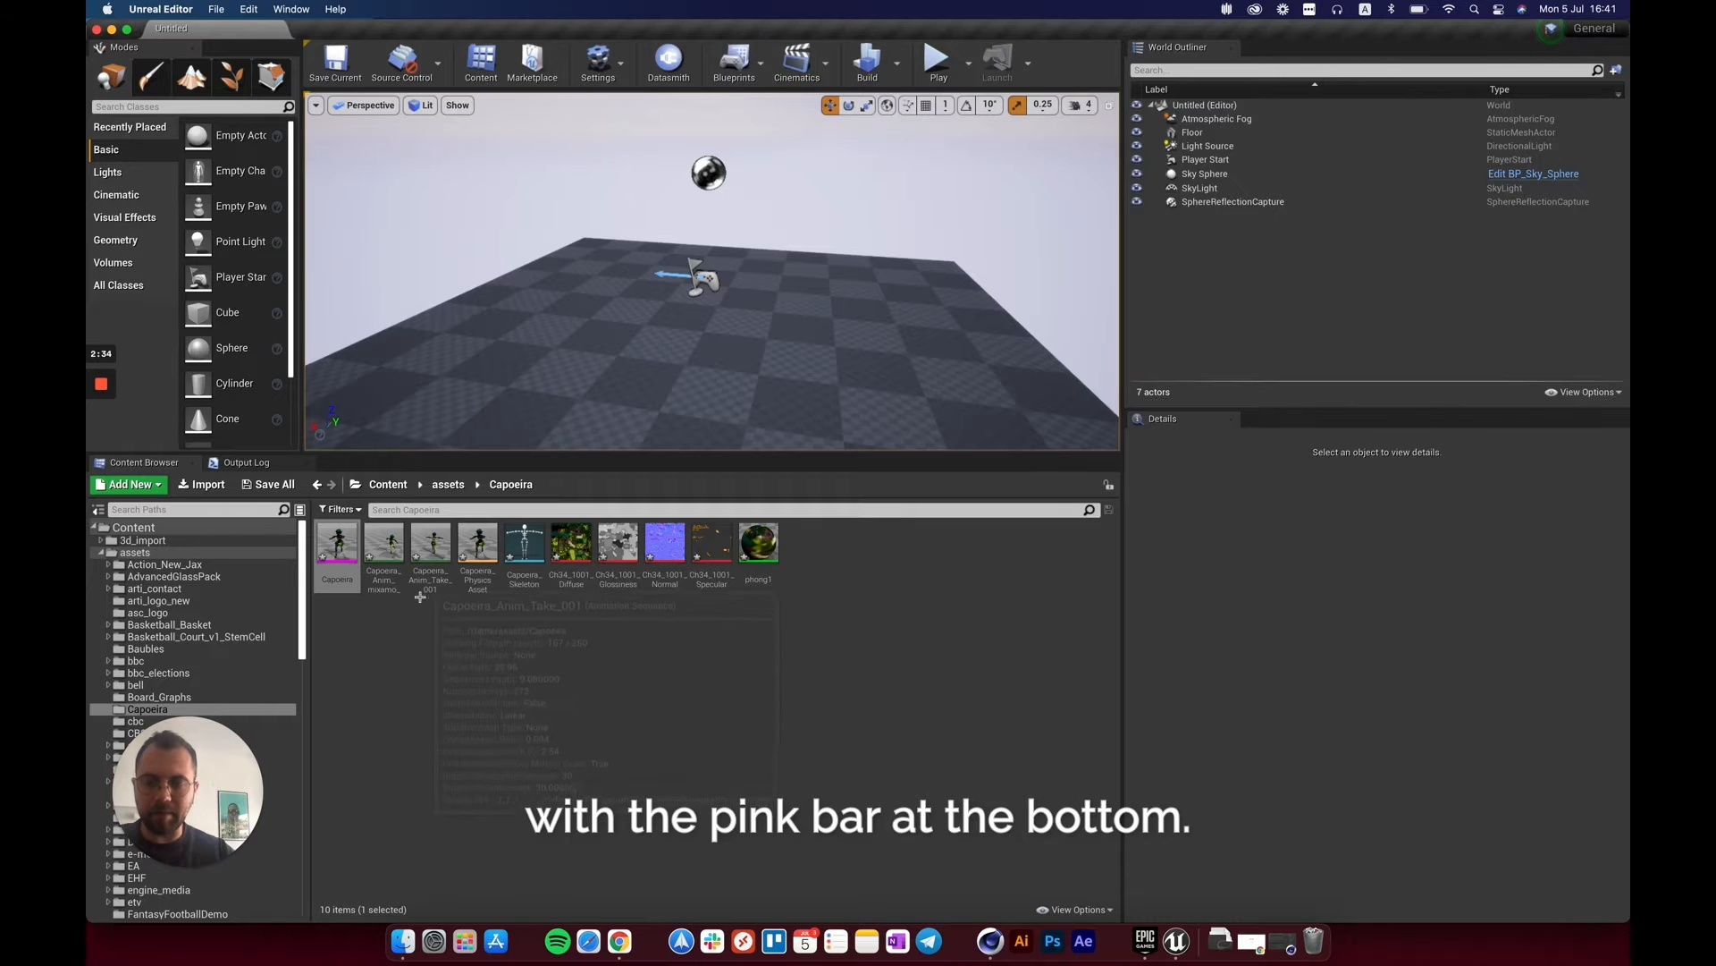
{"action": "mouse_move", "coordinate": [554, 357]}
{"action": "left_mouse_down"}
{"action": "mouse_move", "coordinate": [594, 335]}
{"action": "mouse_move", "coordinate": [547, 332]}
{"action": "left_mouse_up"}
{"action": "left_click_drag", "start_coordinate": [337, 538], "coordinate": [407, 362]}
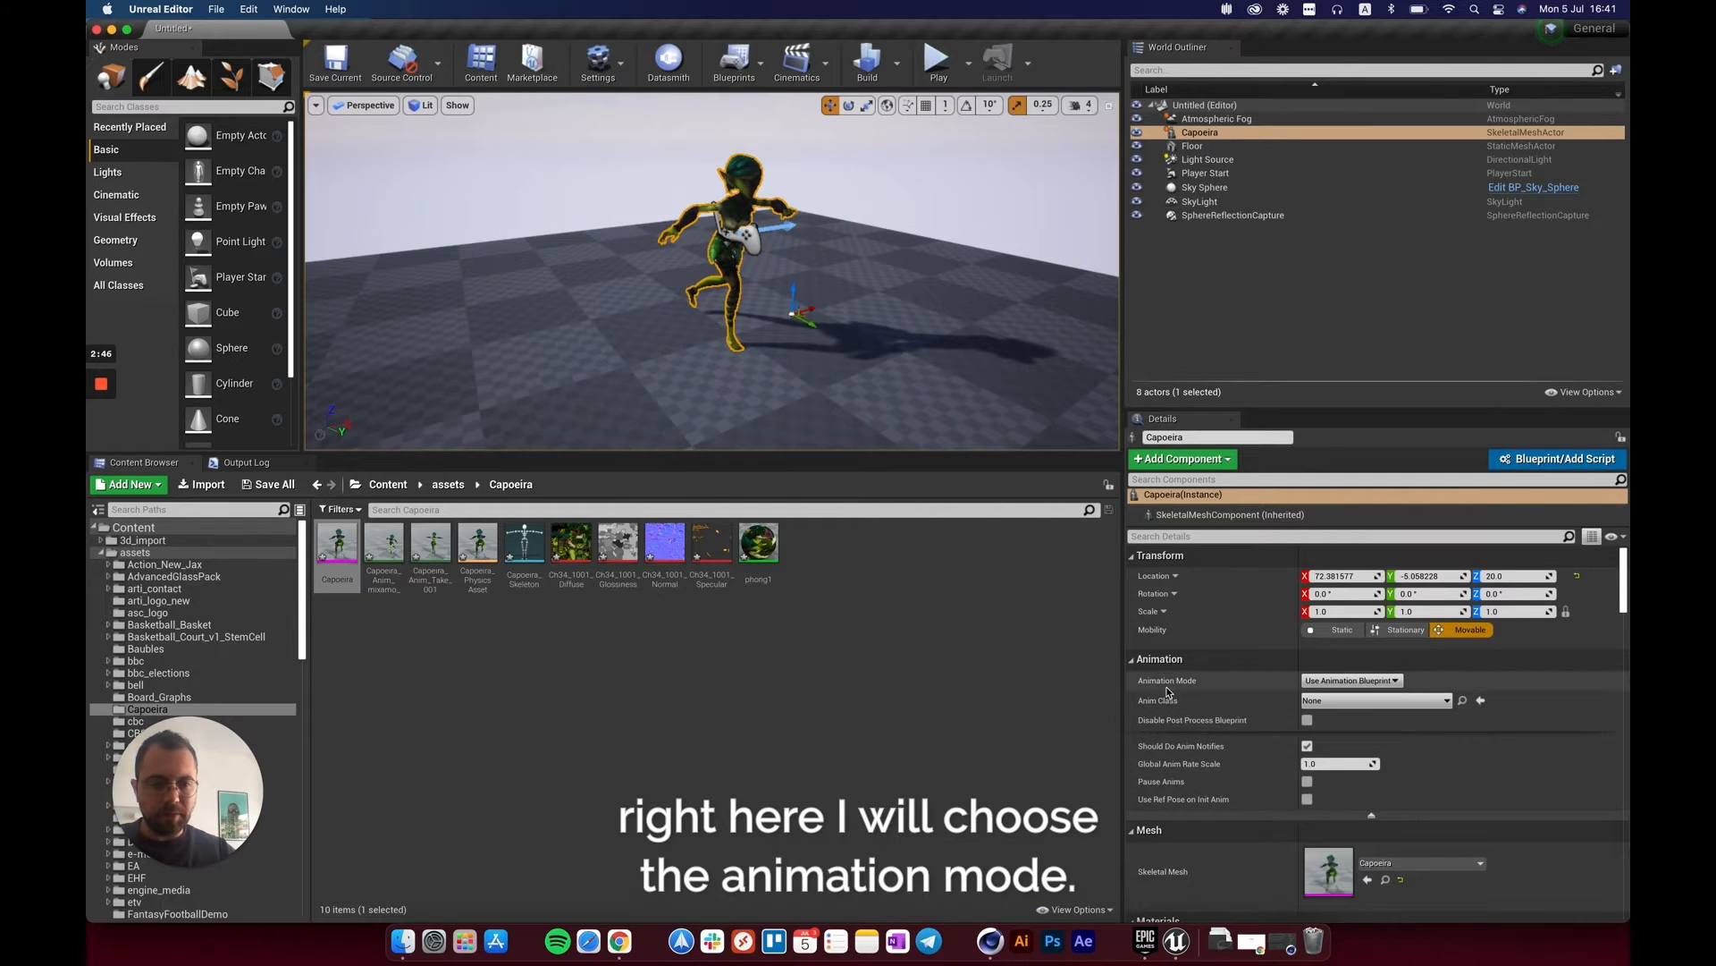
Set the Capoeira actor's animation mode to Use Animation Asset and assign Capoeira_Anim_mixamo_com as its animation to play.
{"action": "left_click", "coordinate": [1351, 680]}
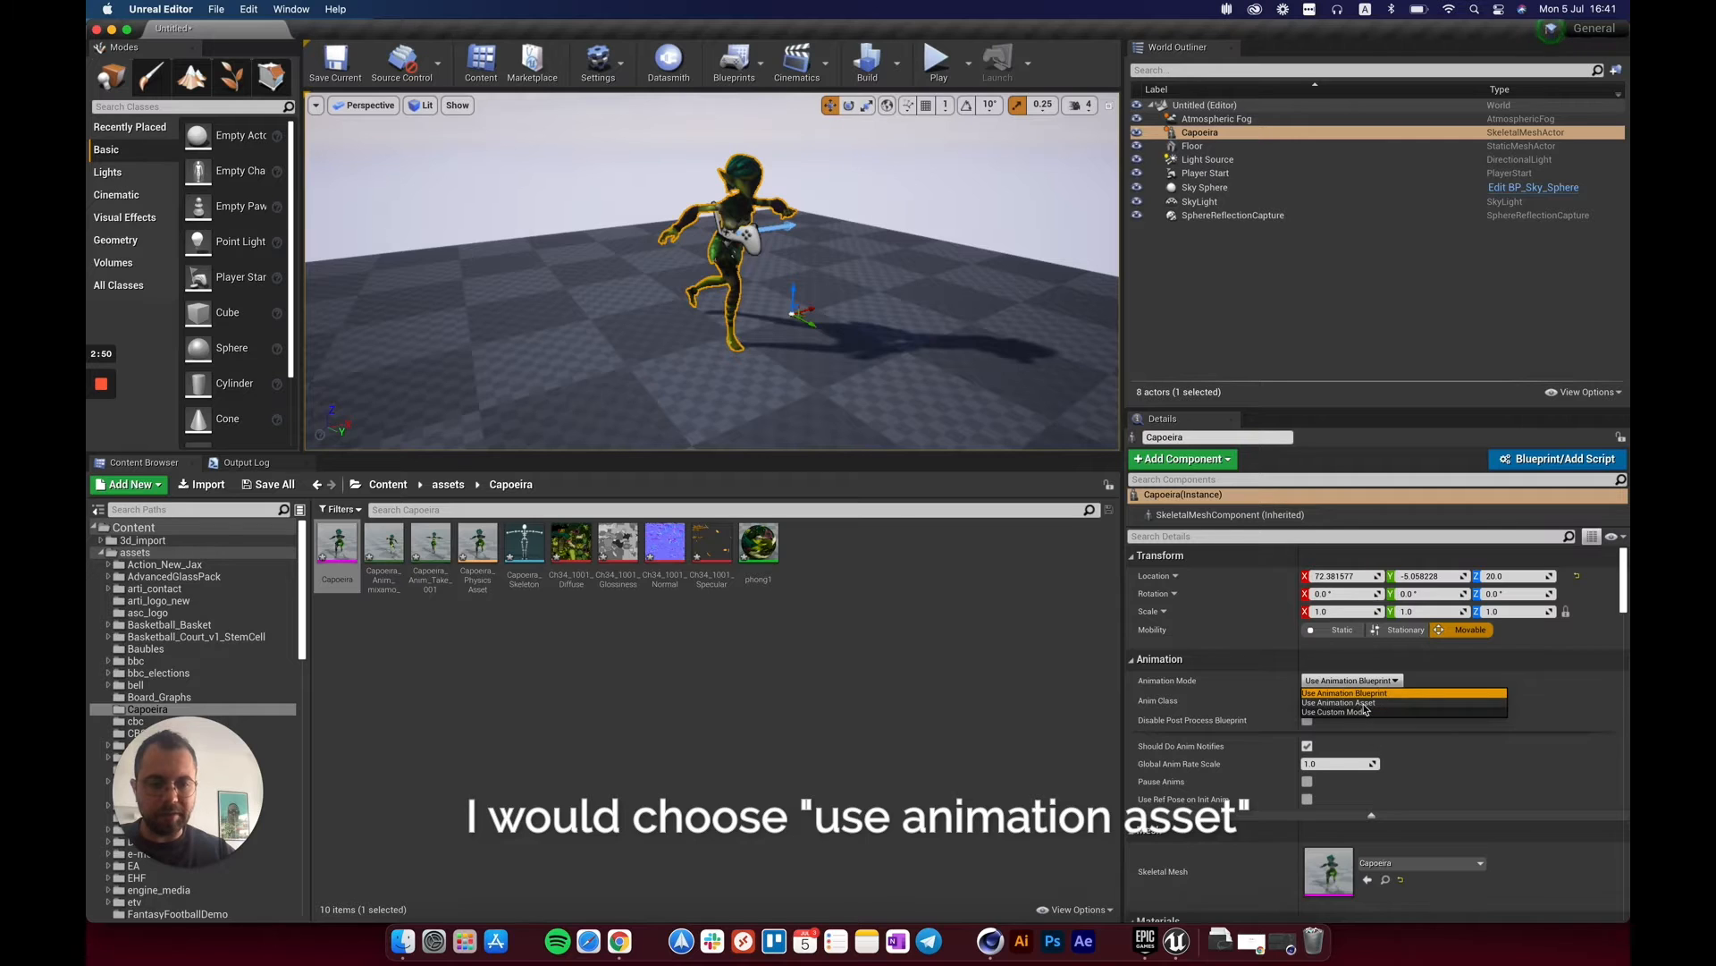
{"action": "left_click", "coordinate": [1363, 704]}
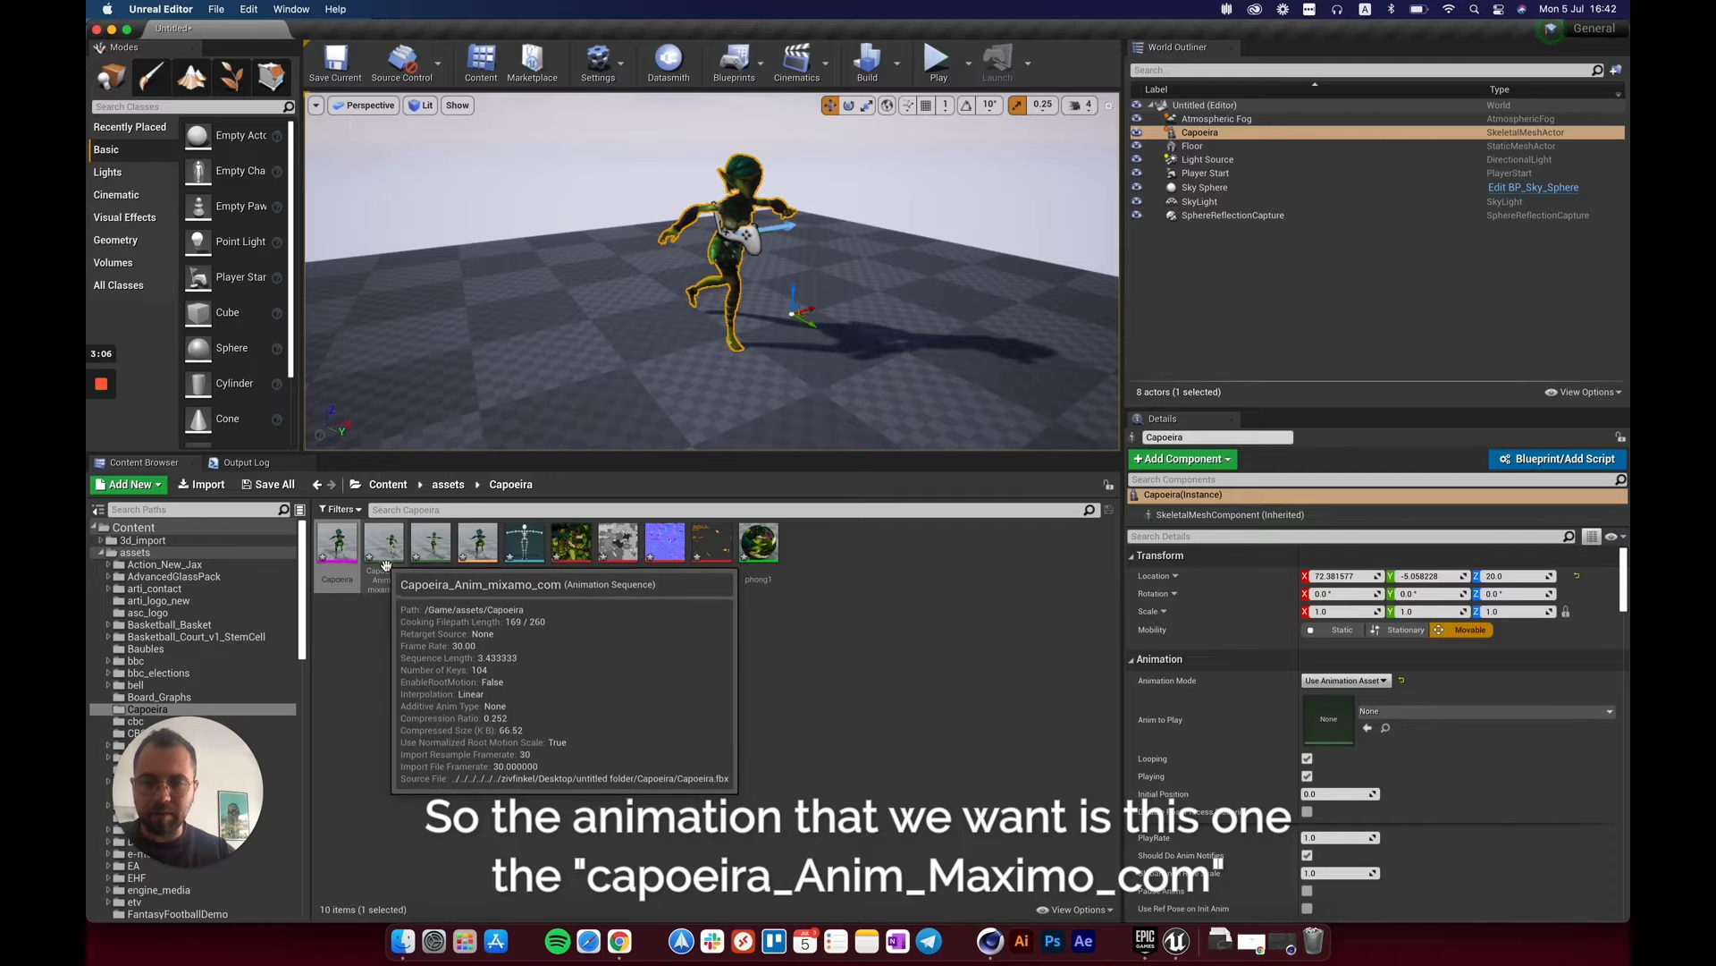
{"action": "left_click_drag", "start_coordinate": [387, 562], "coordinate": [1314, 715]}
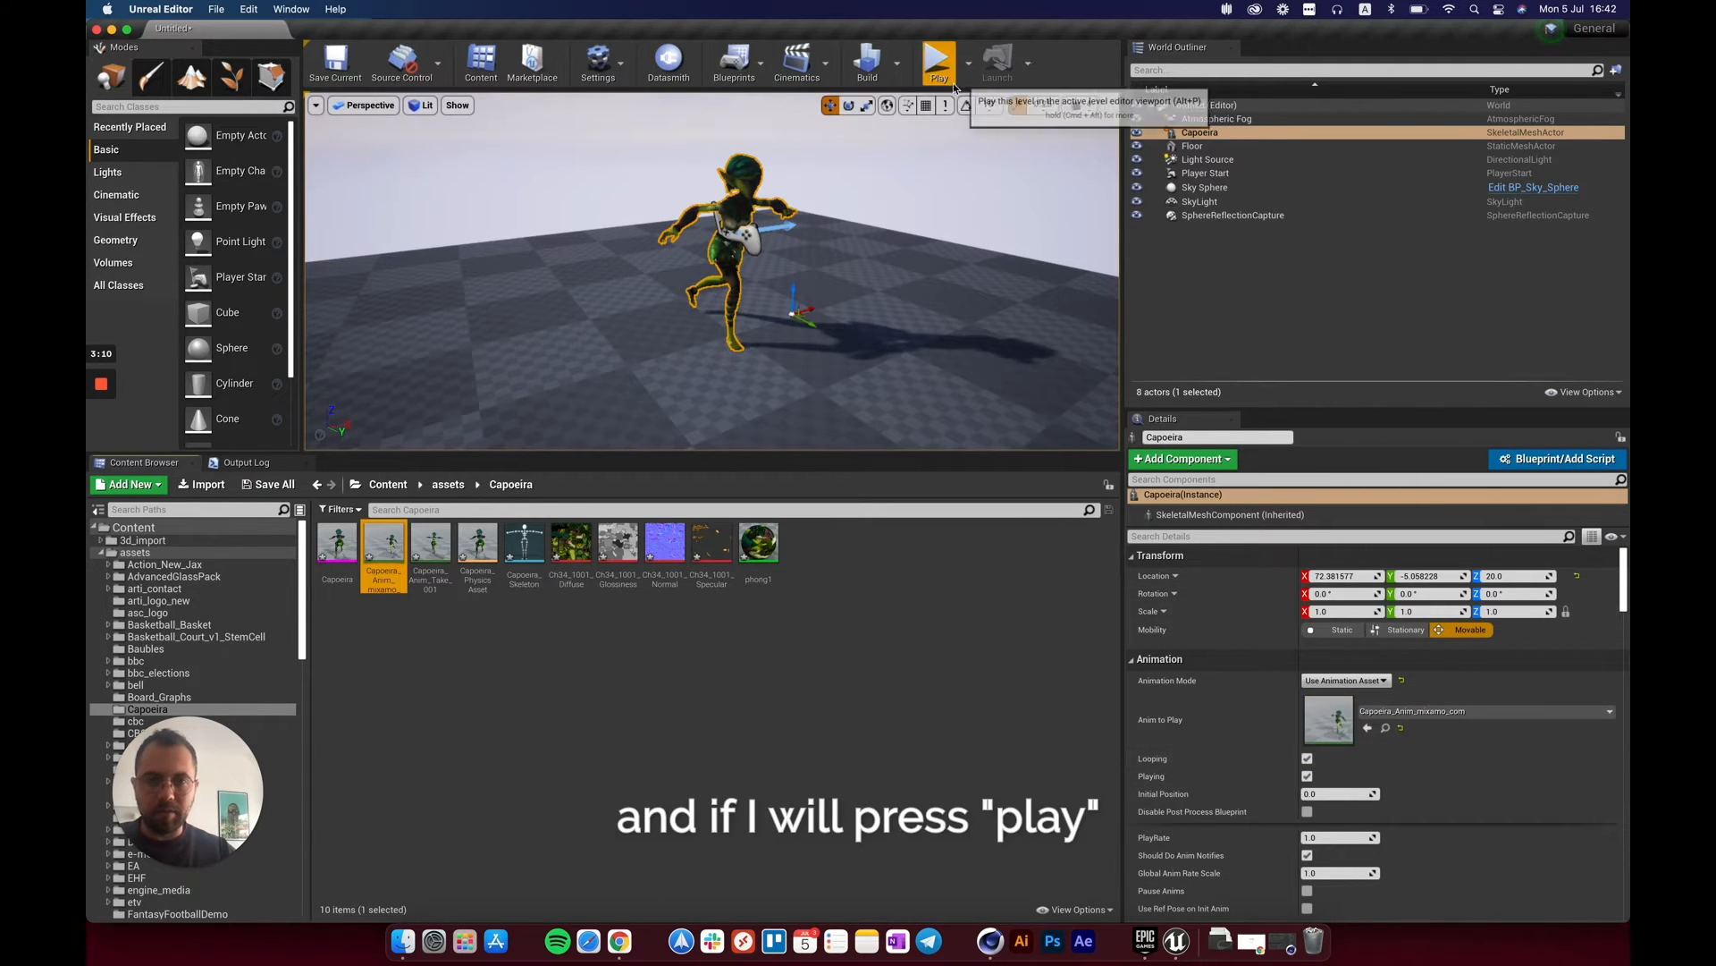
Play the level to preview the character's animation and stop the playback.
{"action": "left_click", "coordinate": [937, 59]}
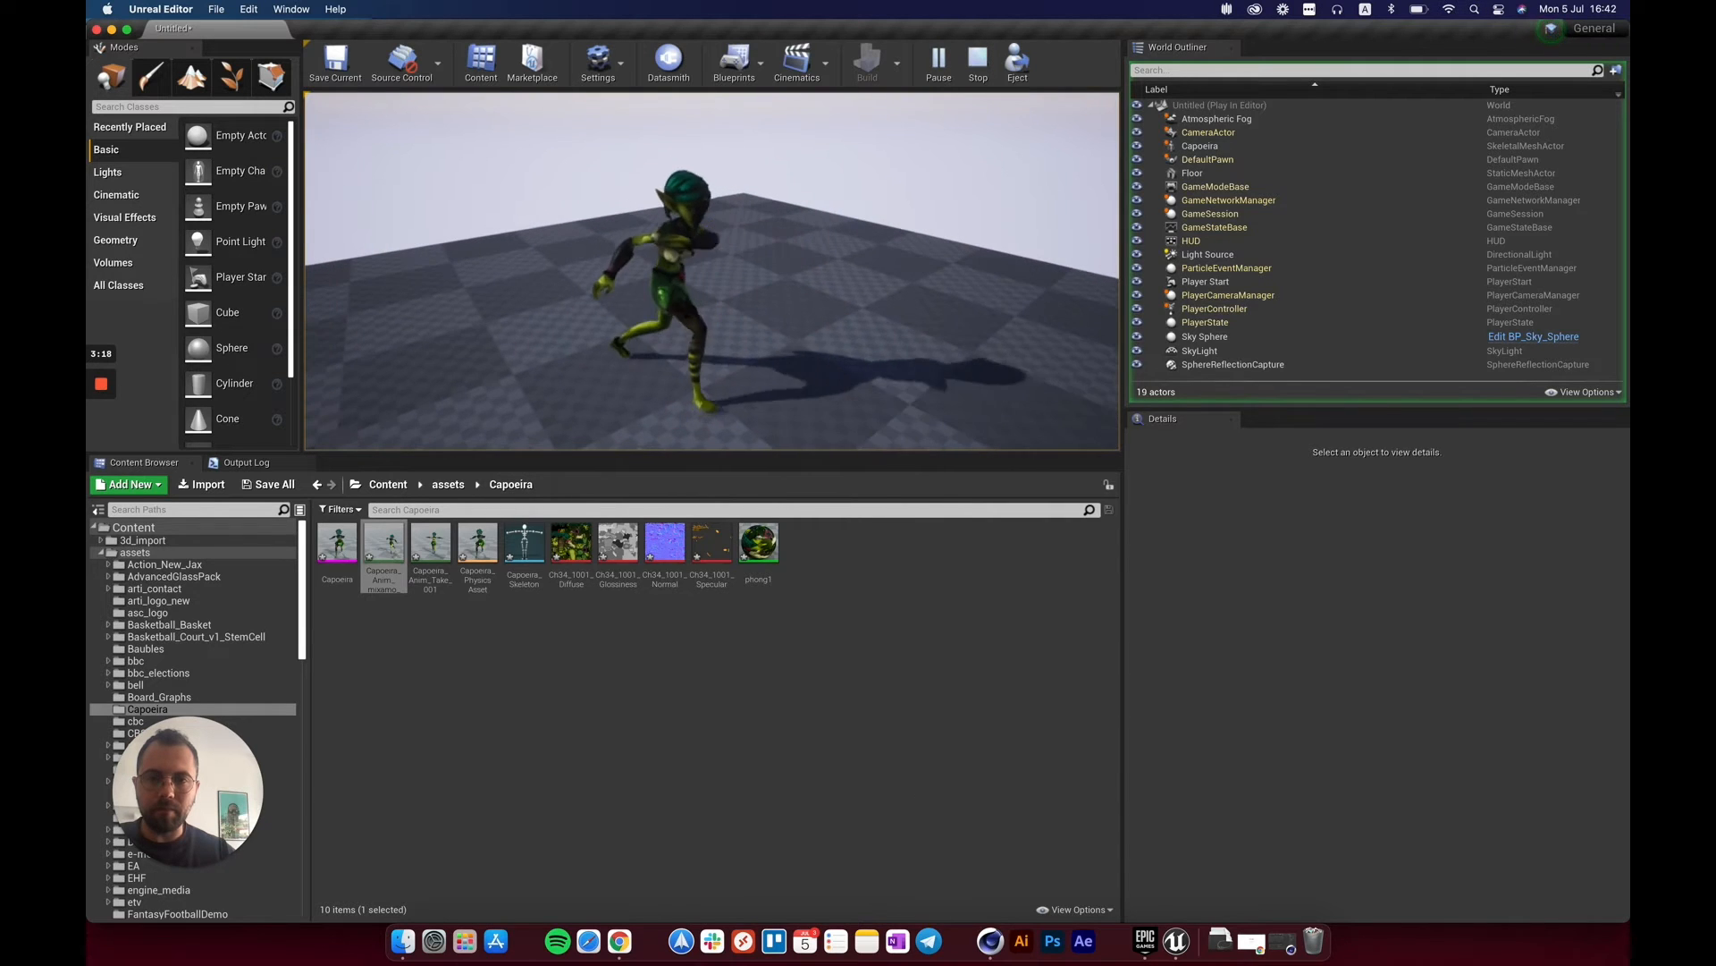
{"action": "key", "text": "Escape"}
{"action": "key", "text": "Escape"}
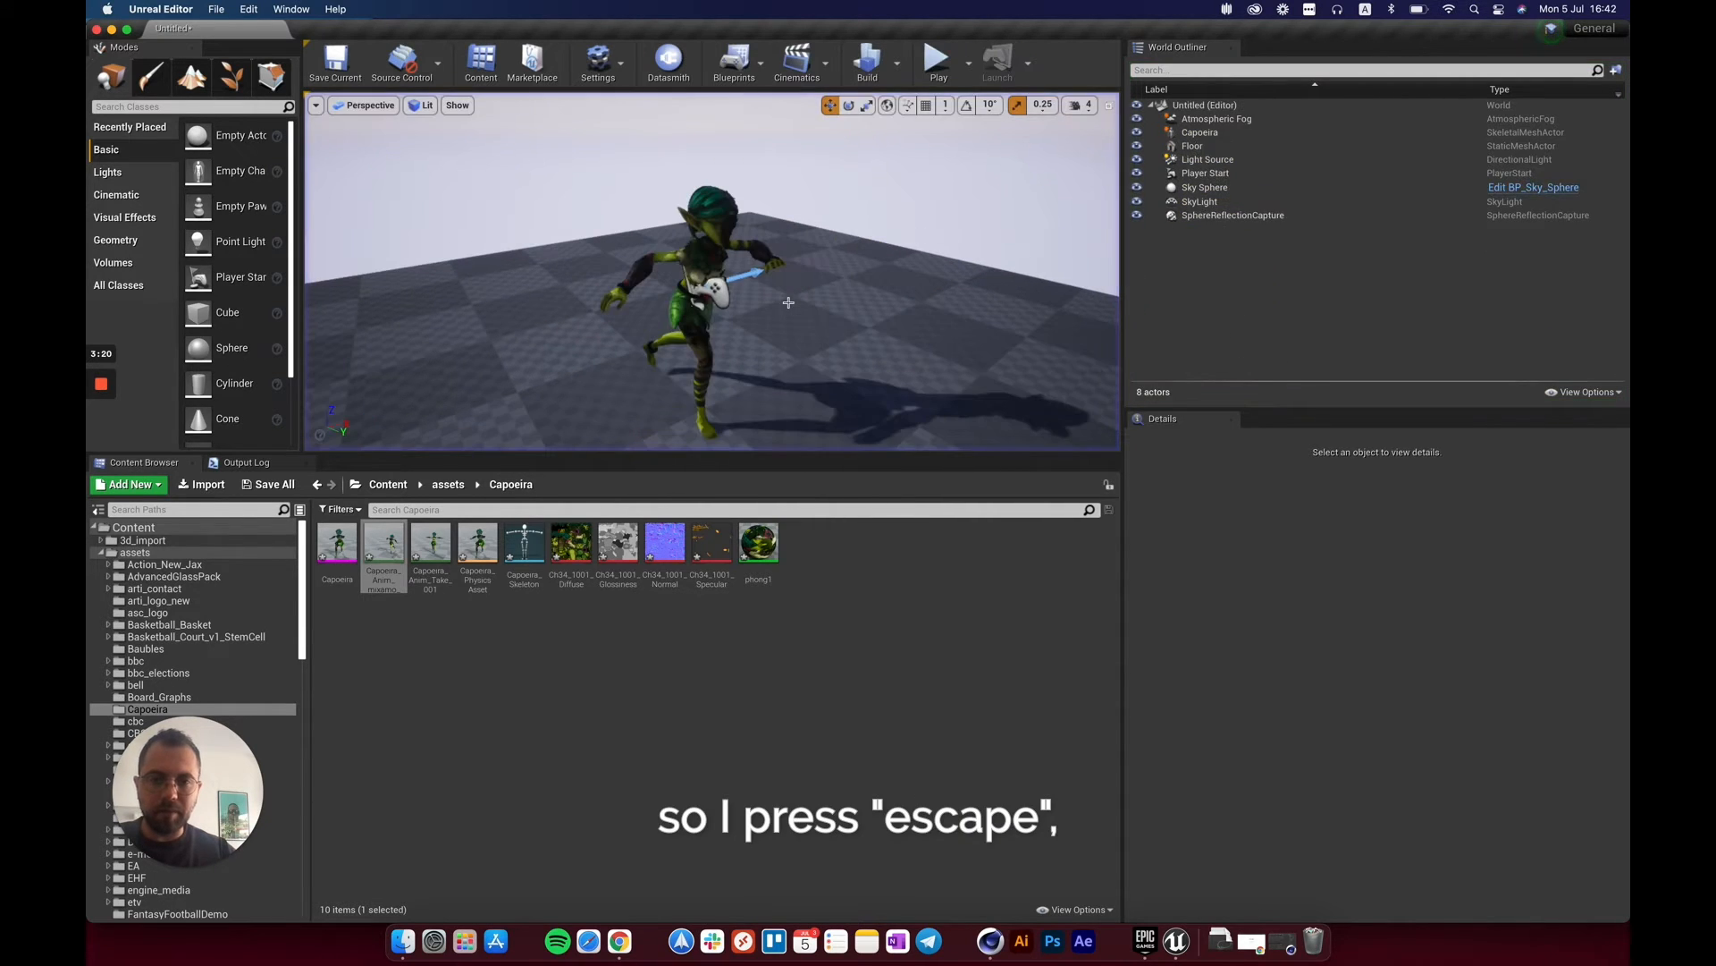
Force delete the unneeded Capoeira_Anim_Take_001 animation sequence from the Capoeira folder.
{"action": "left_click_drag", "start_coordinate": [797, 320], "coordinate": [823, 307], "text": "alt"}
{"action": "scroll", "coordinate": [809, 317], "scroll_direction": "down", "scroll_amount": 5}
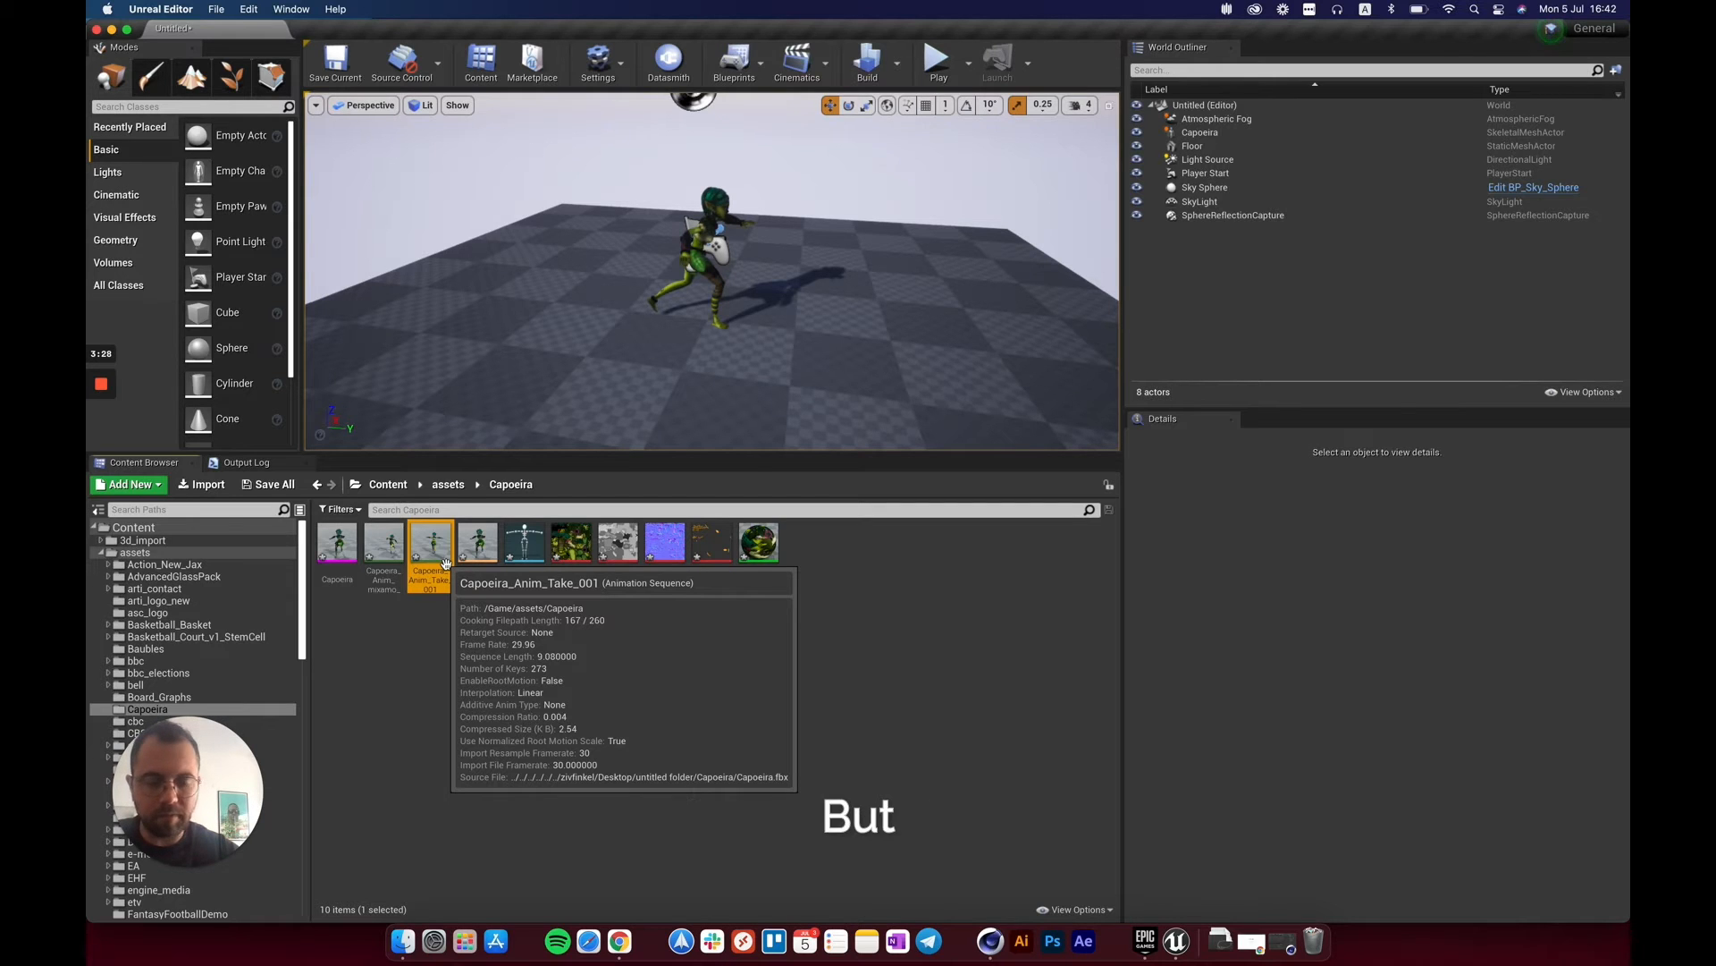
{"action": "key", "text": "Delete"}
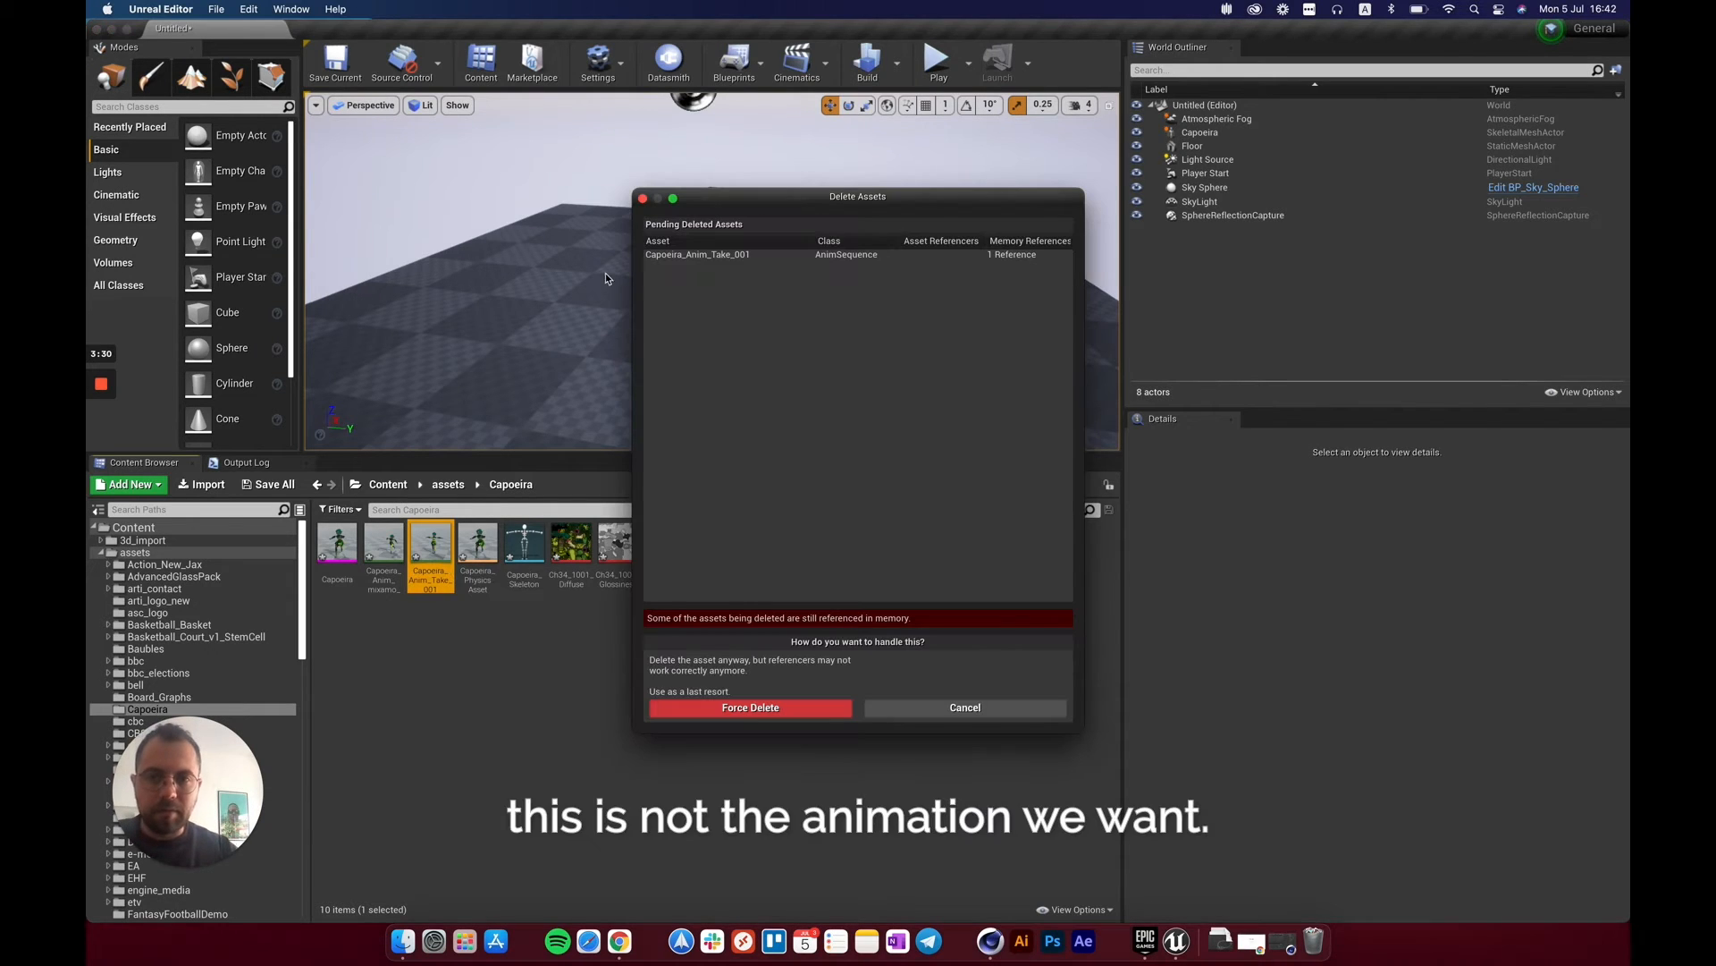
{"action": "left_click_drag", "start_coordinate": [736, 207], "coordinate": [663, 220]}
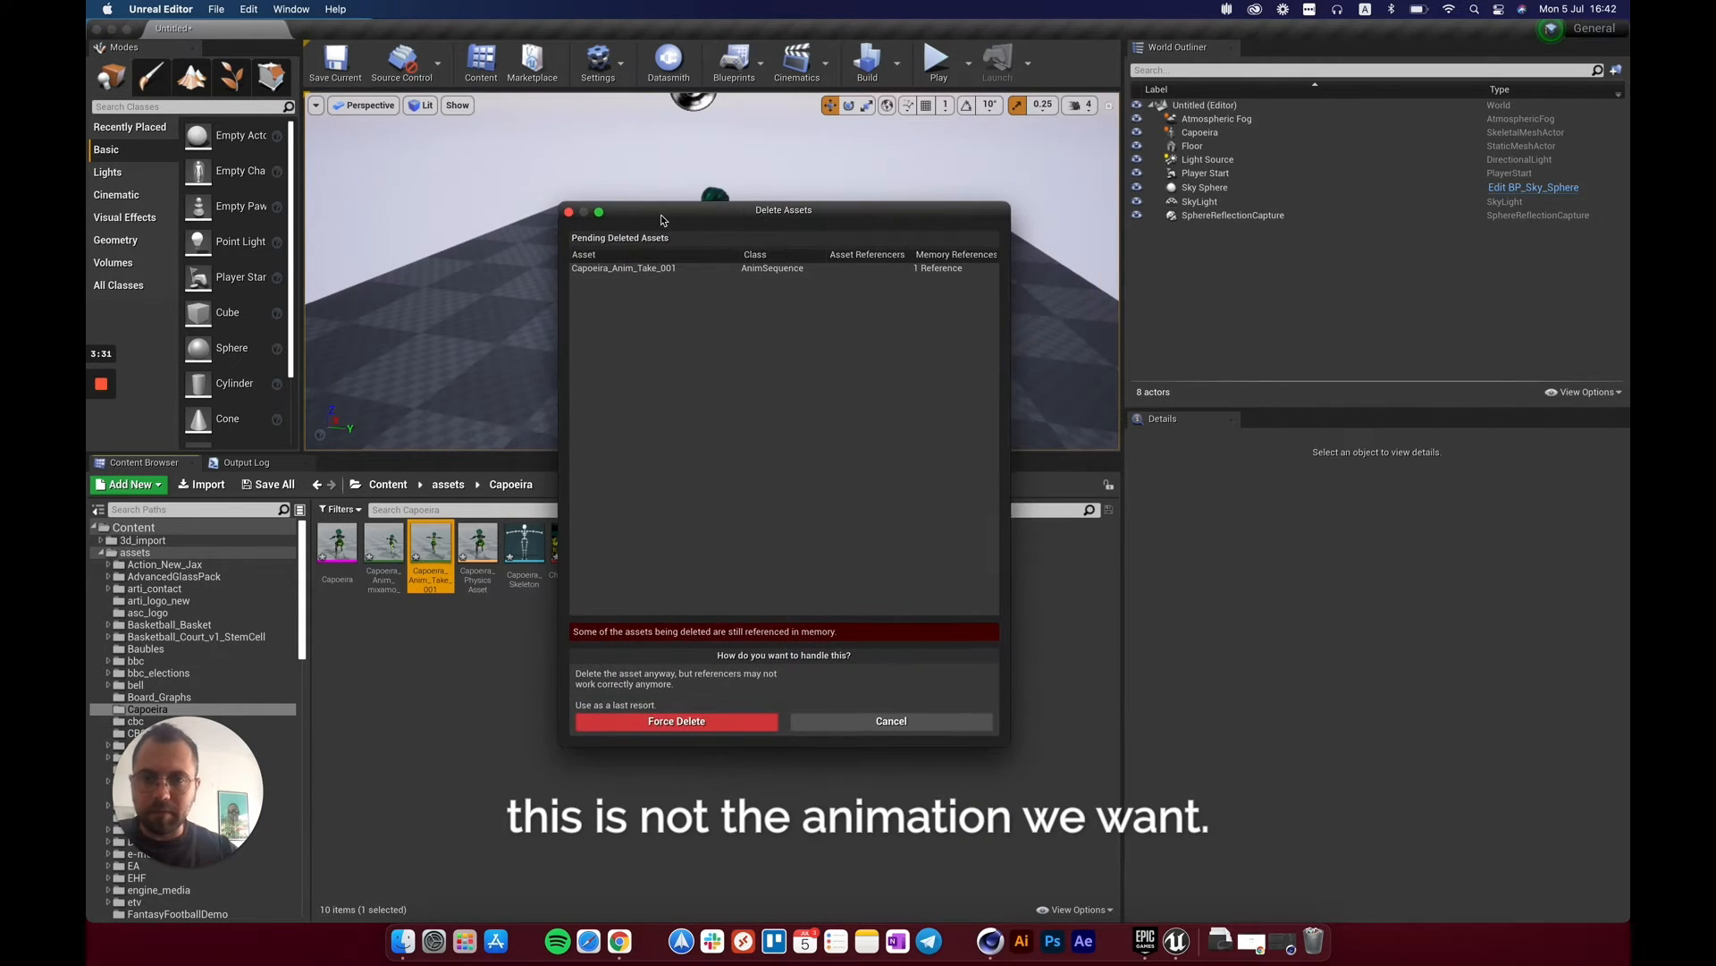
{"action": "left_click", "coordinate": [700, 724]}
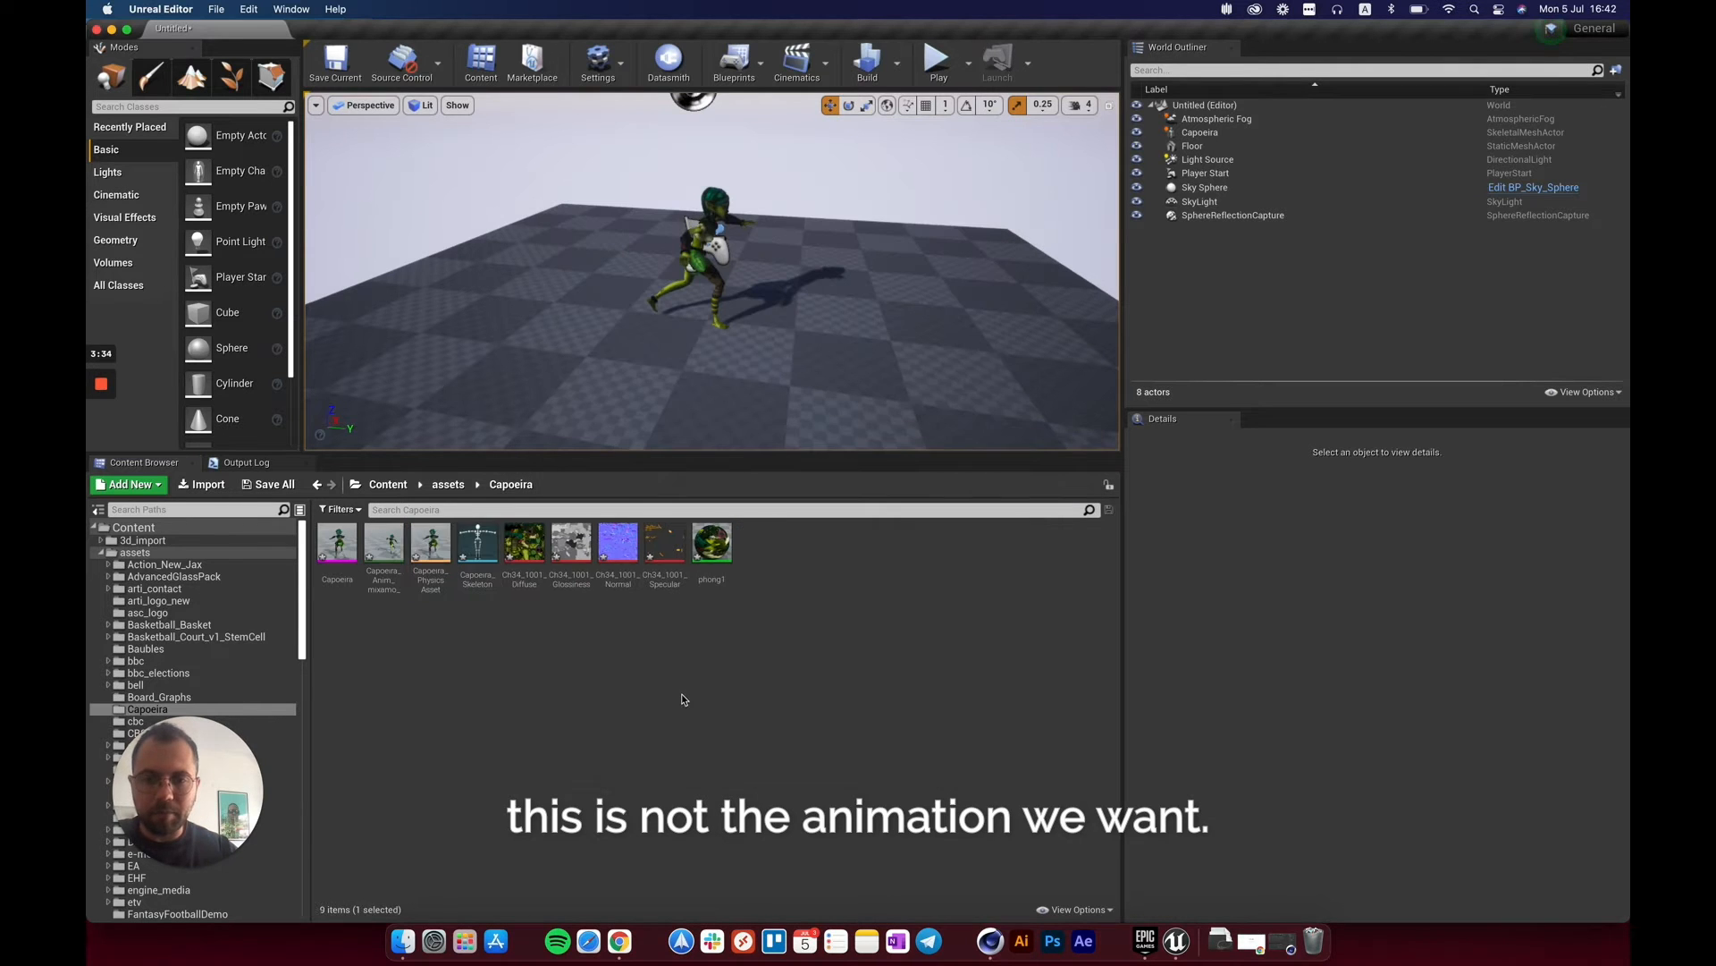
Open the phong1 material, move its diffuse texture sample node away from the others and close the editor without applying changes.
{"action": "left_click_drag", "start_coordinate": [736, 334], "coordinate": [667, 323], "text": "alt"}
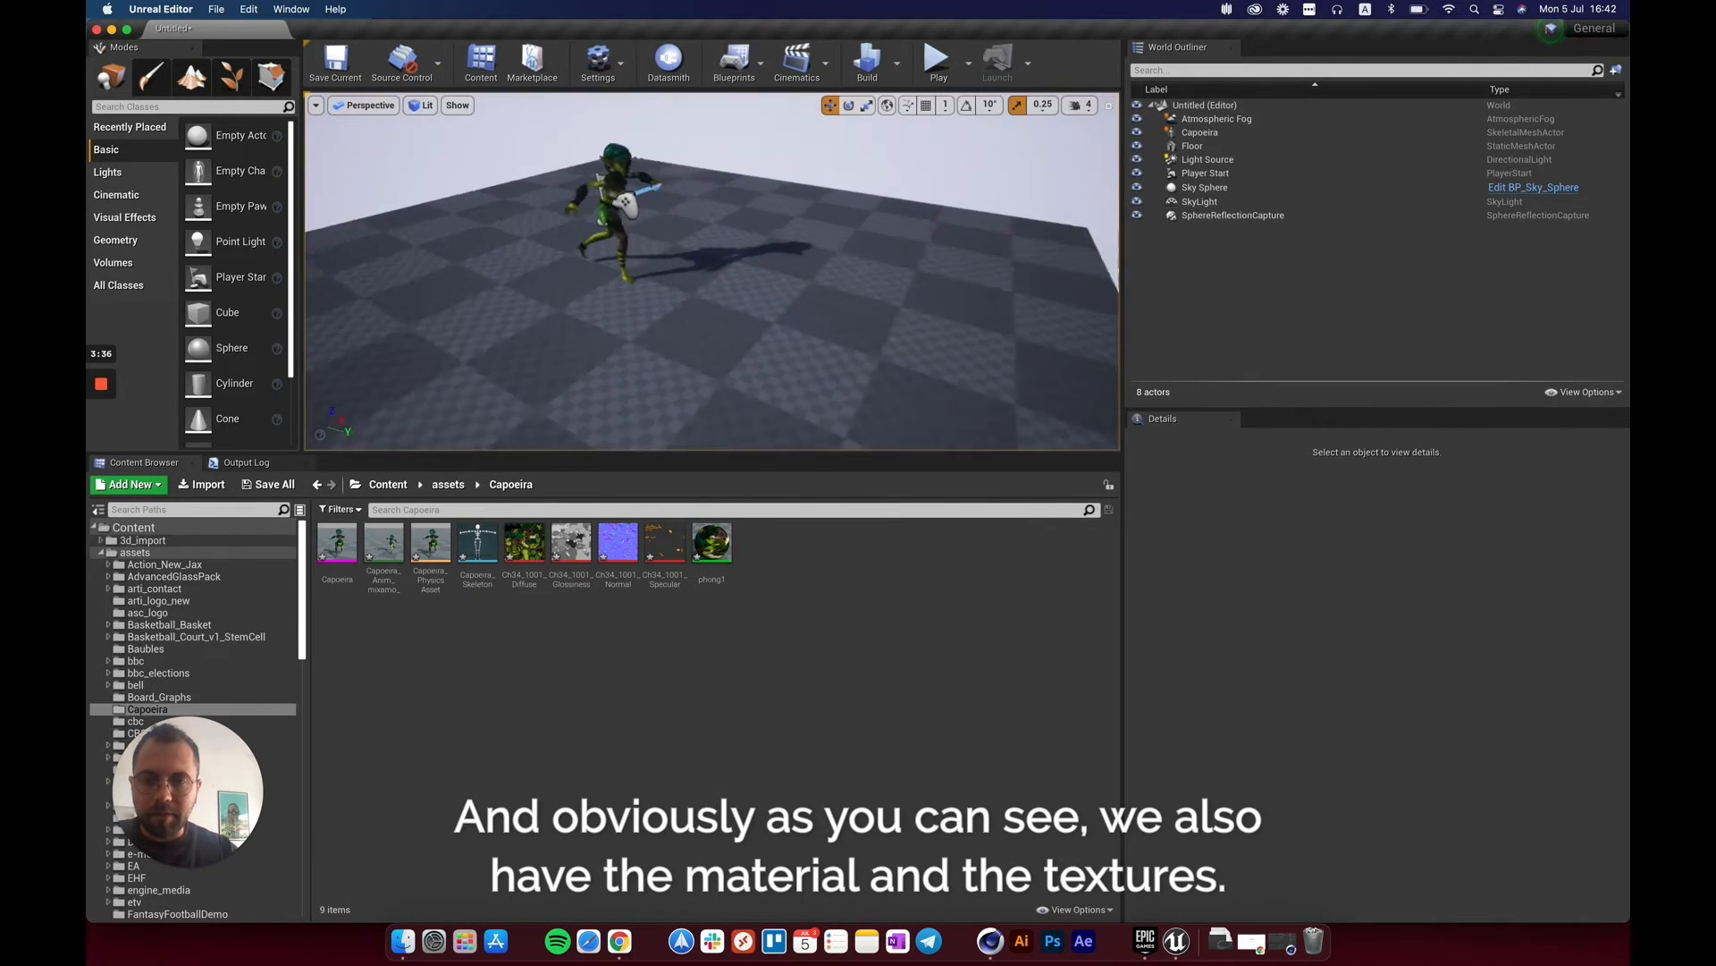
{"action": "scroll", "coordinate": [729, 351], "scroll_direction": "up", "scroll_amount": 5}
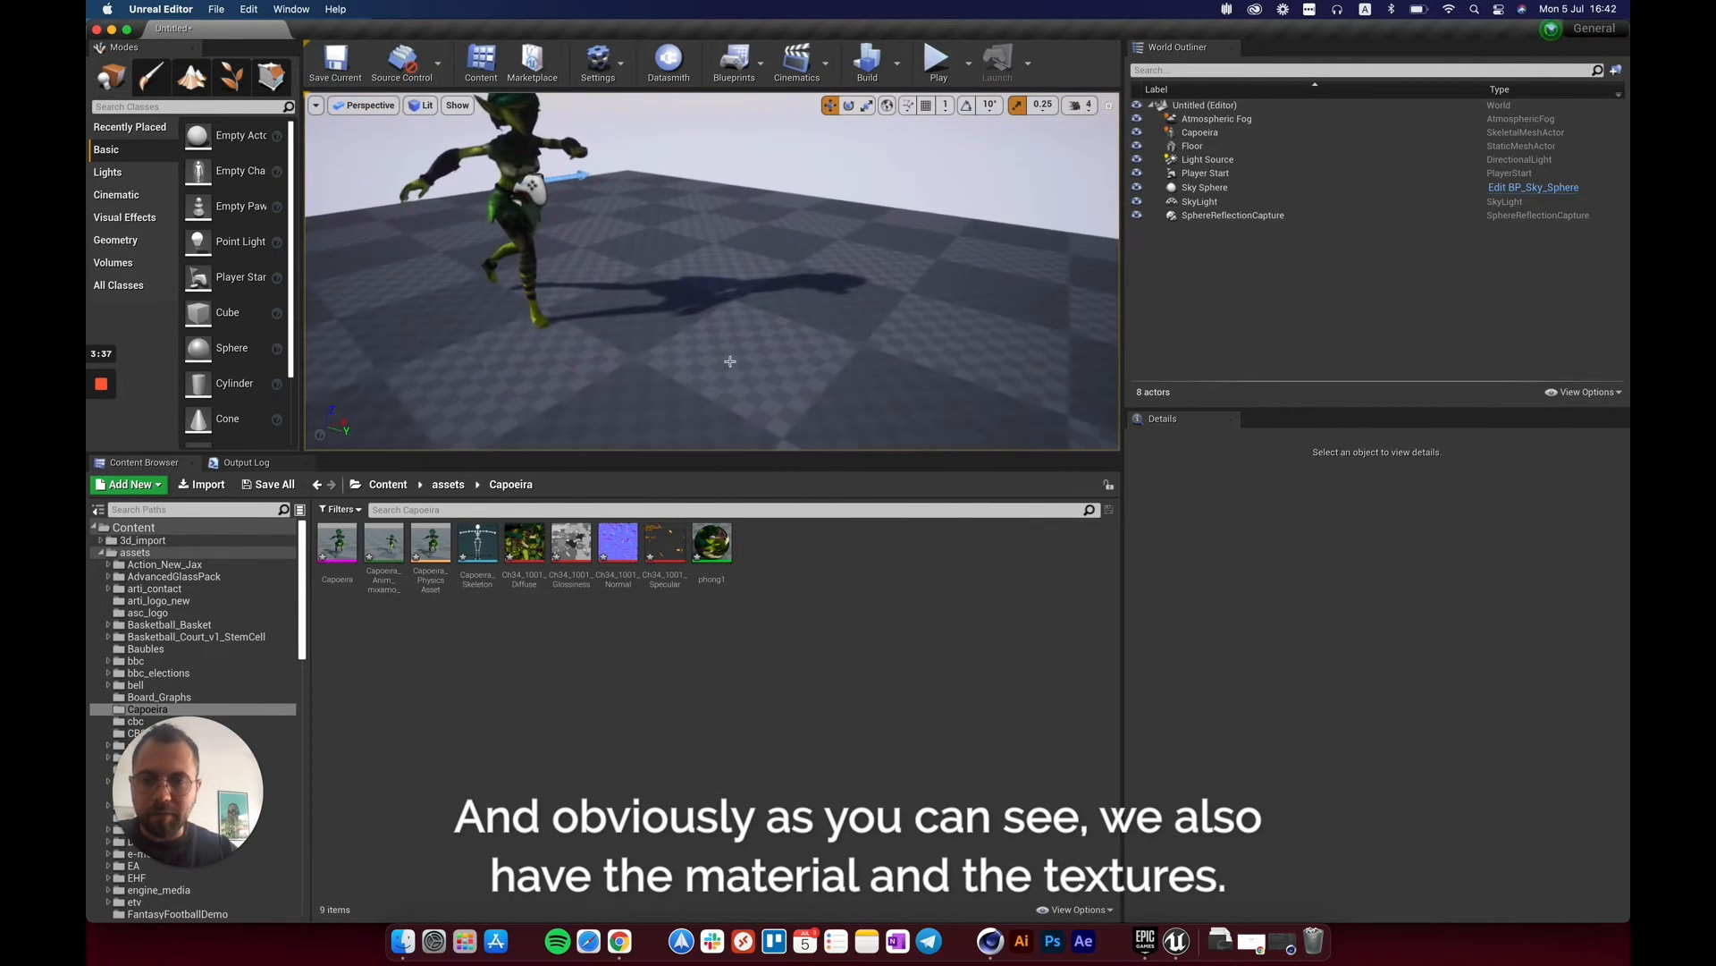
{"action": "double_click", "coordinate": [711, 542]}
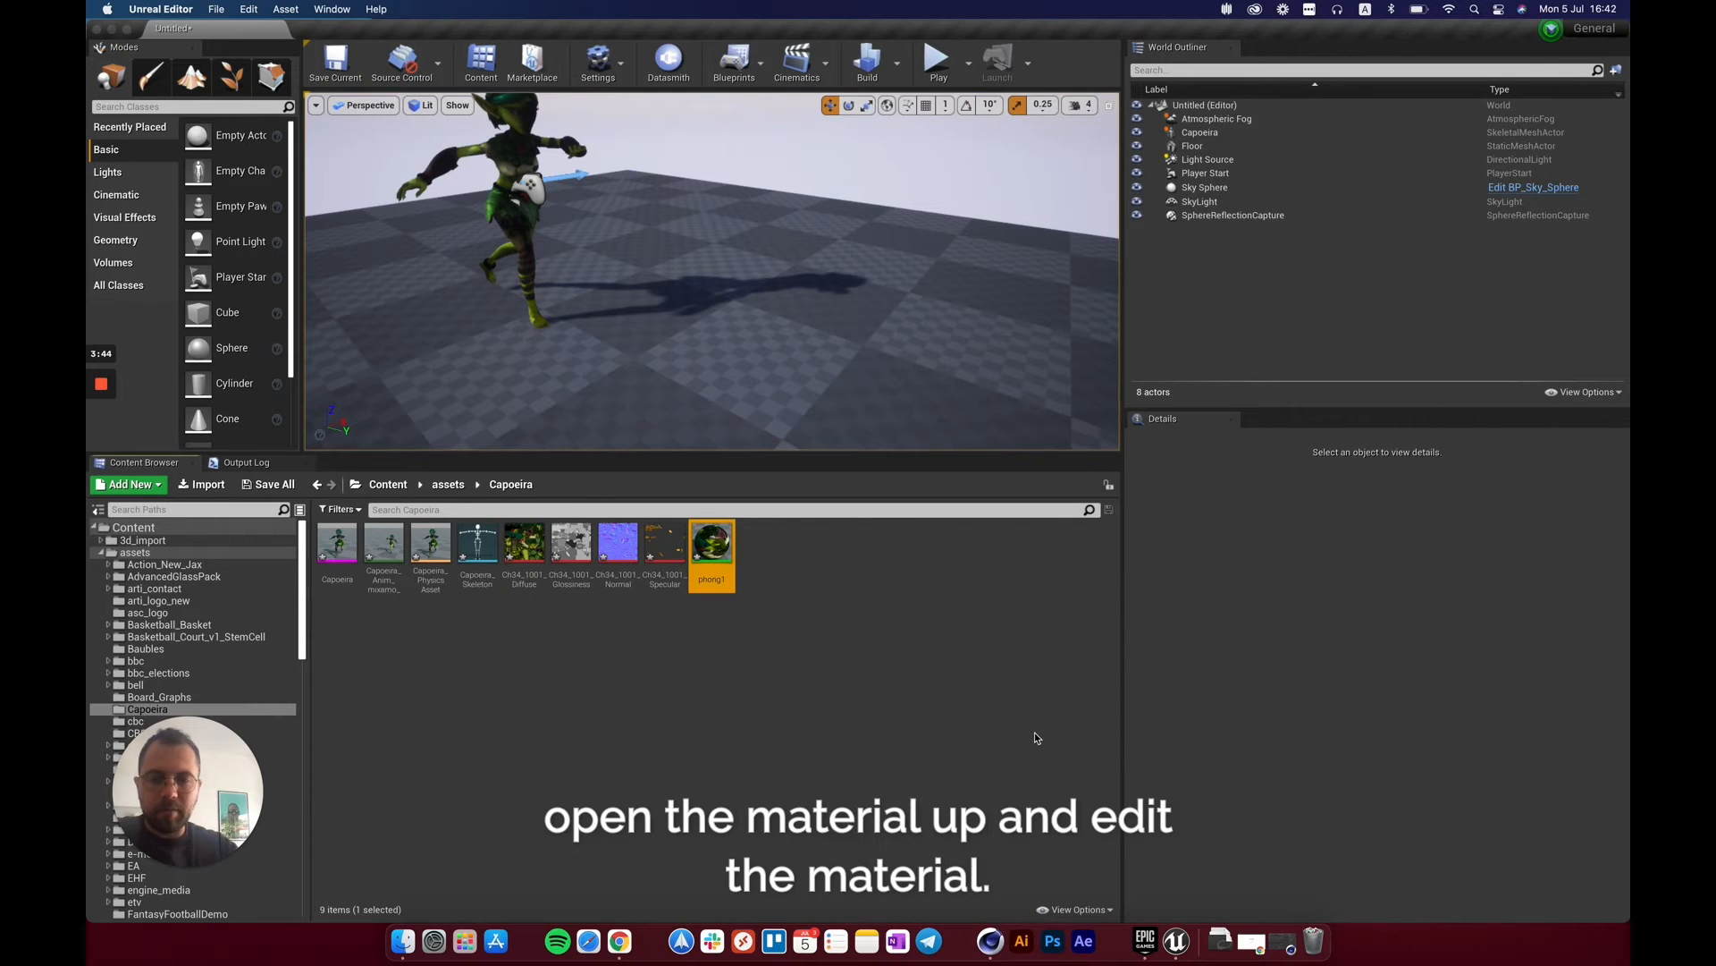
{"action": "scroll", "coordinate": [1317, 547], "scroll_direction": "down", "scroll_amount": 5}
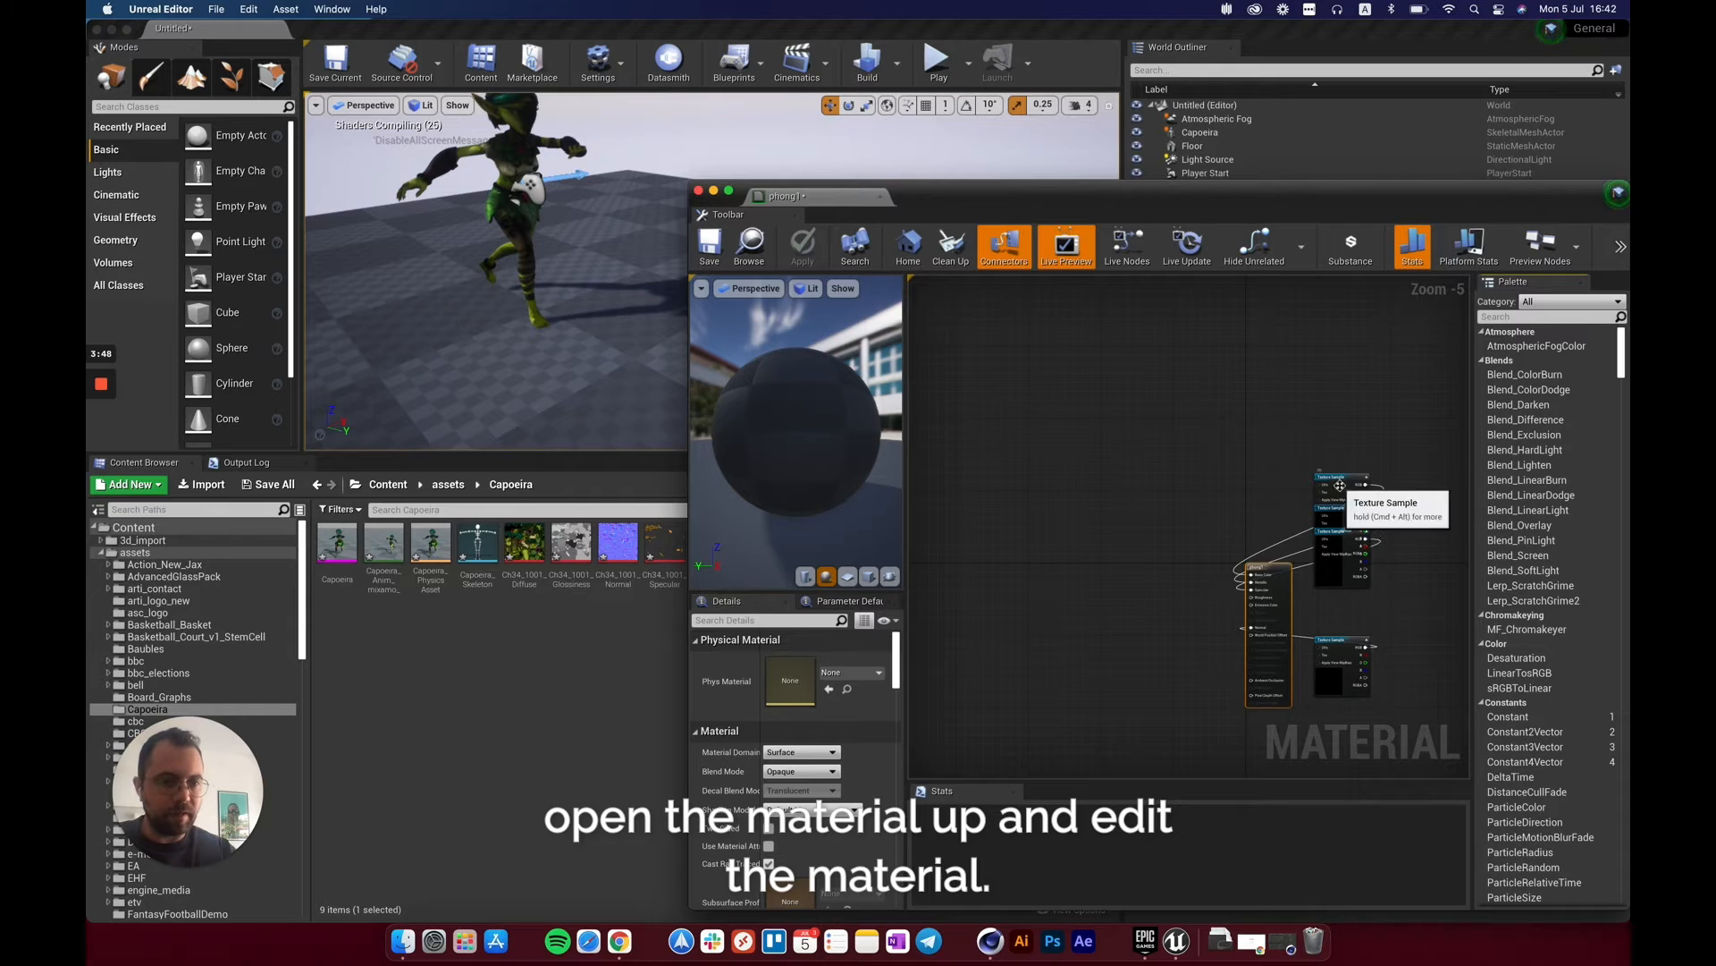
{"action": "left_click_drag", "start_coordinate": [1334, 479], "coordinate": [997, 395]}
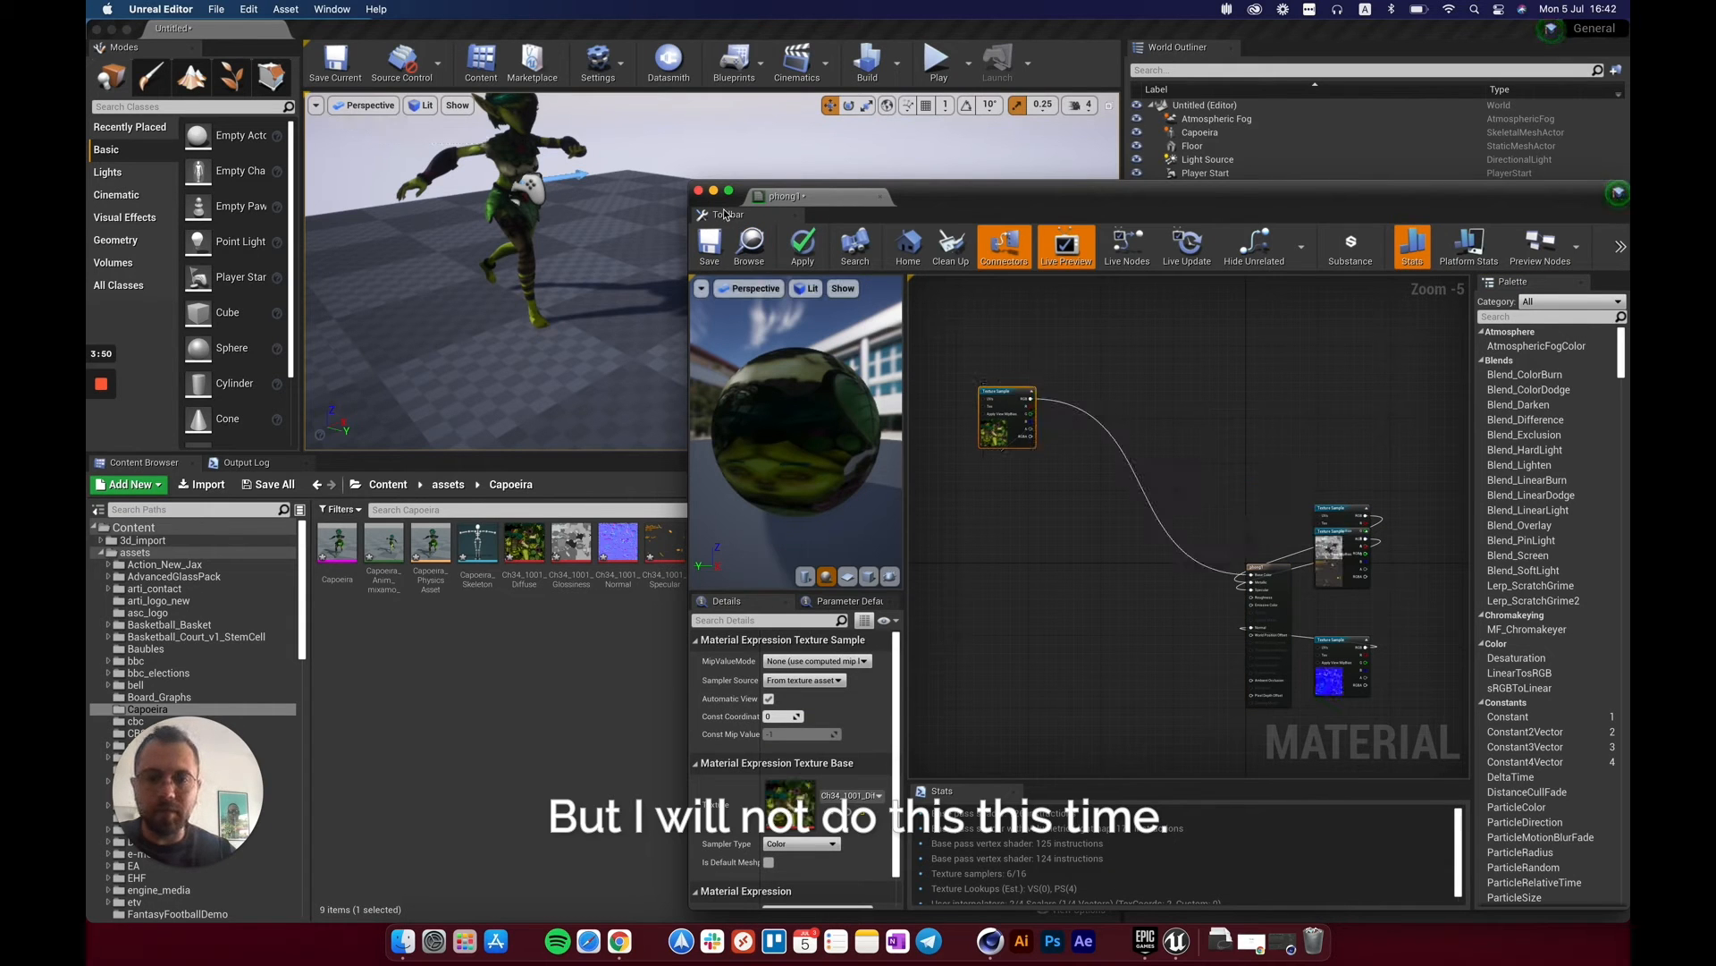
{"action": "left_click", "coordinate": [699, 190]}
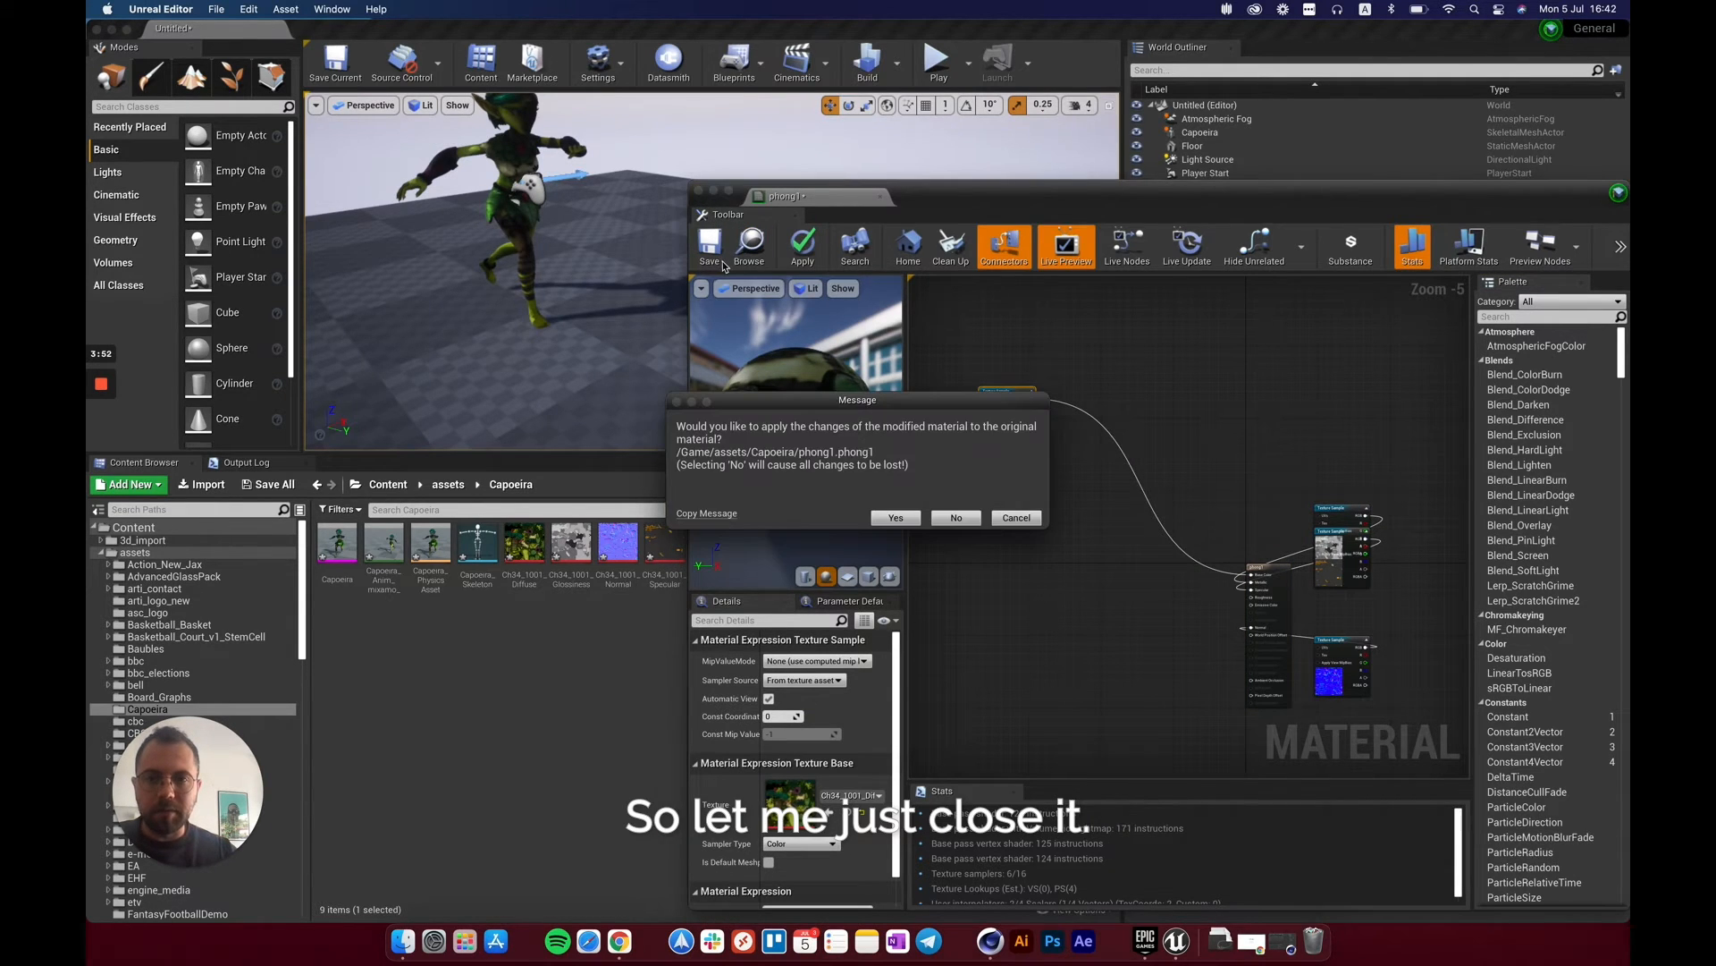
{"action": "left_click", "coordinate": [956, 518]}
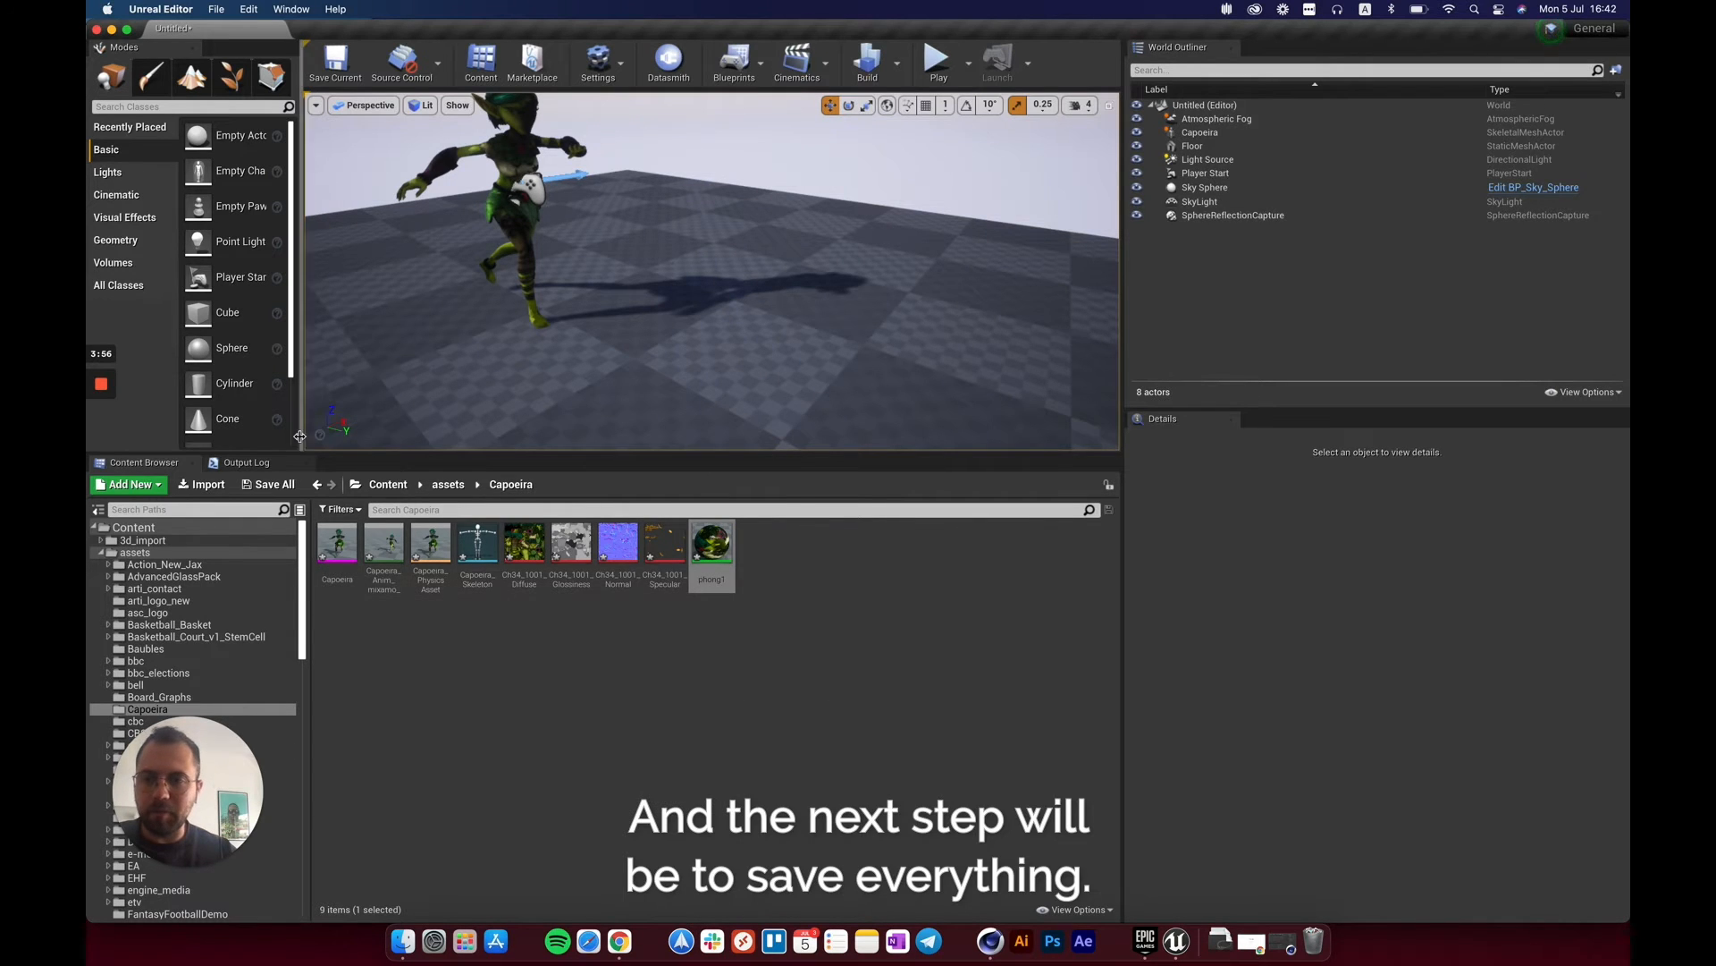
Save all the modified Capoeira assets, leaving the untitled level out of the save.
{"action": "left_click", "coordinate": [273, 488]}
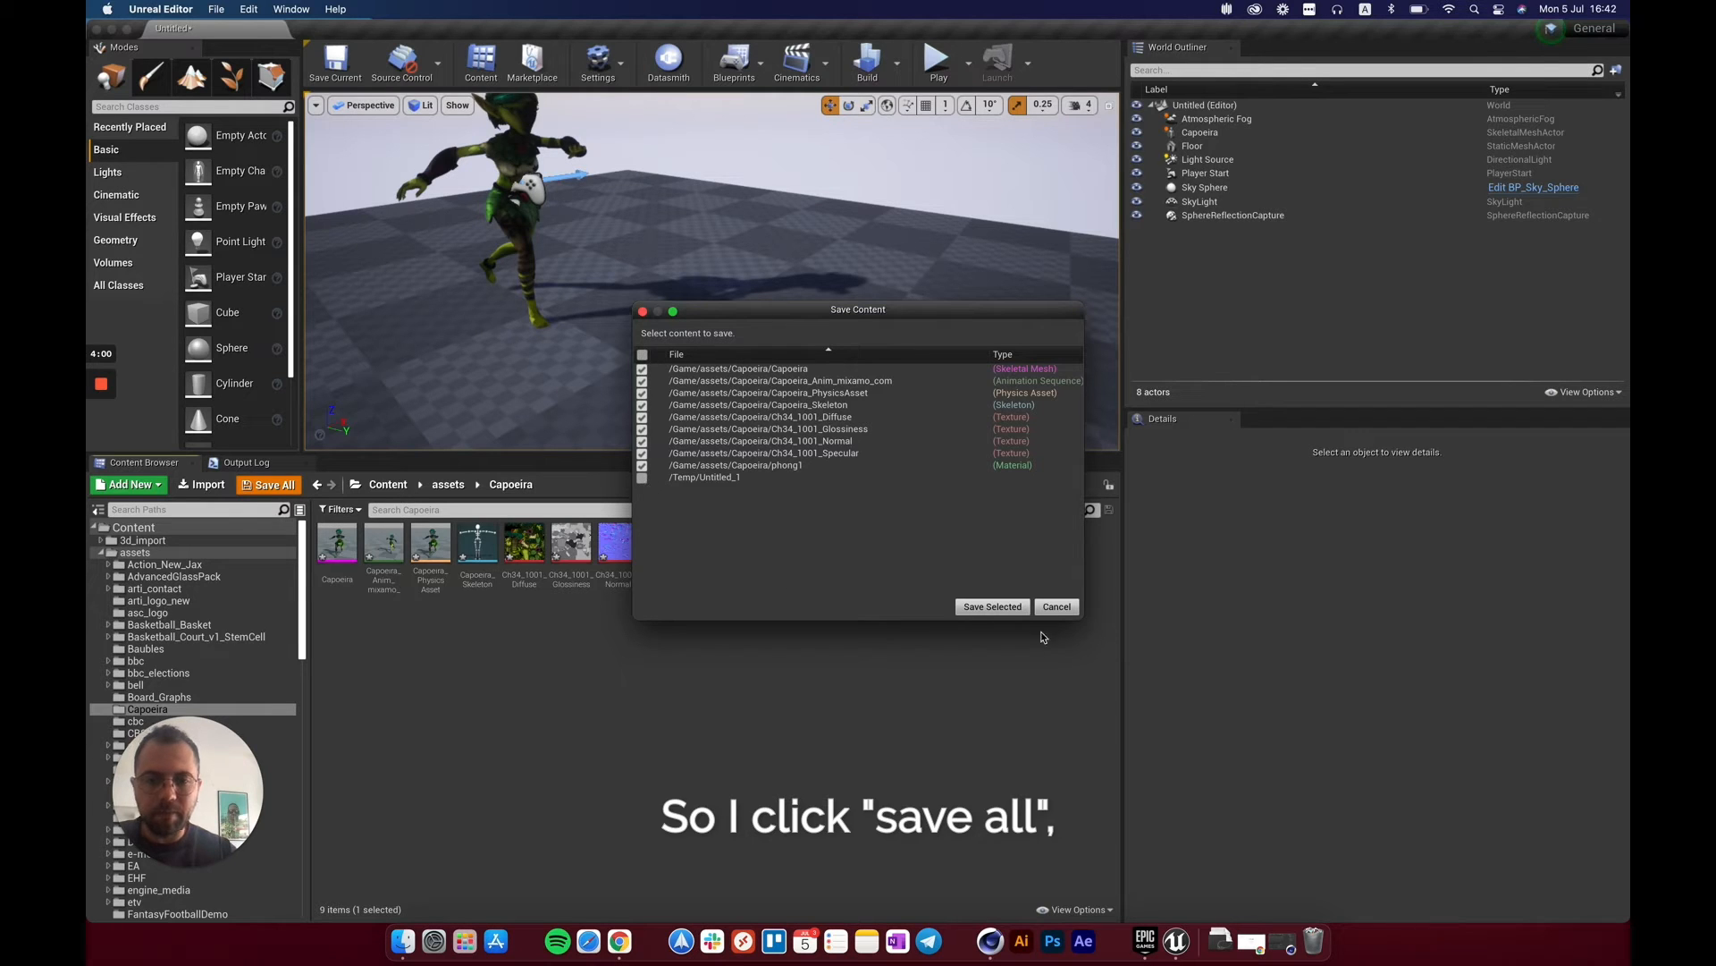
{"action": "left_click", "coordinate": [1005, 607]}
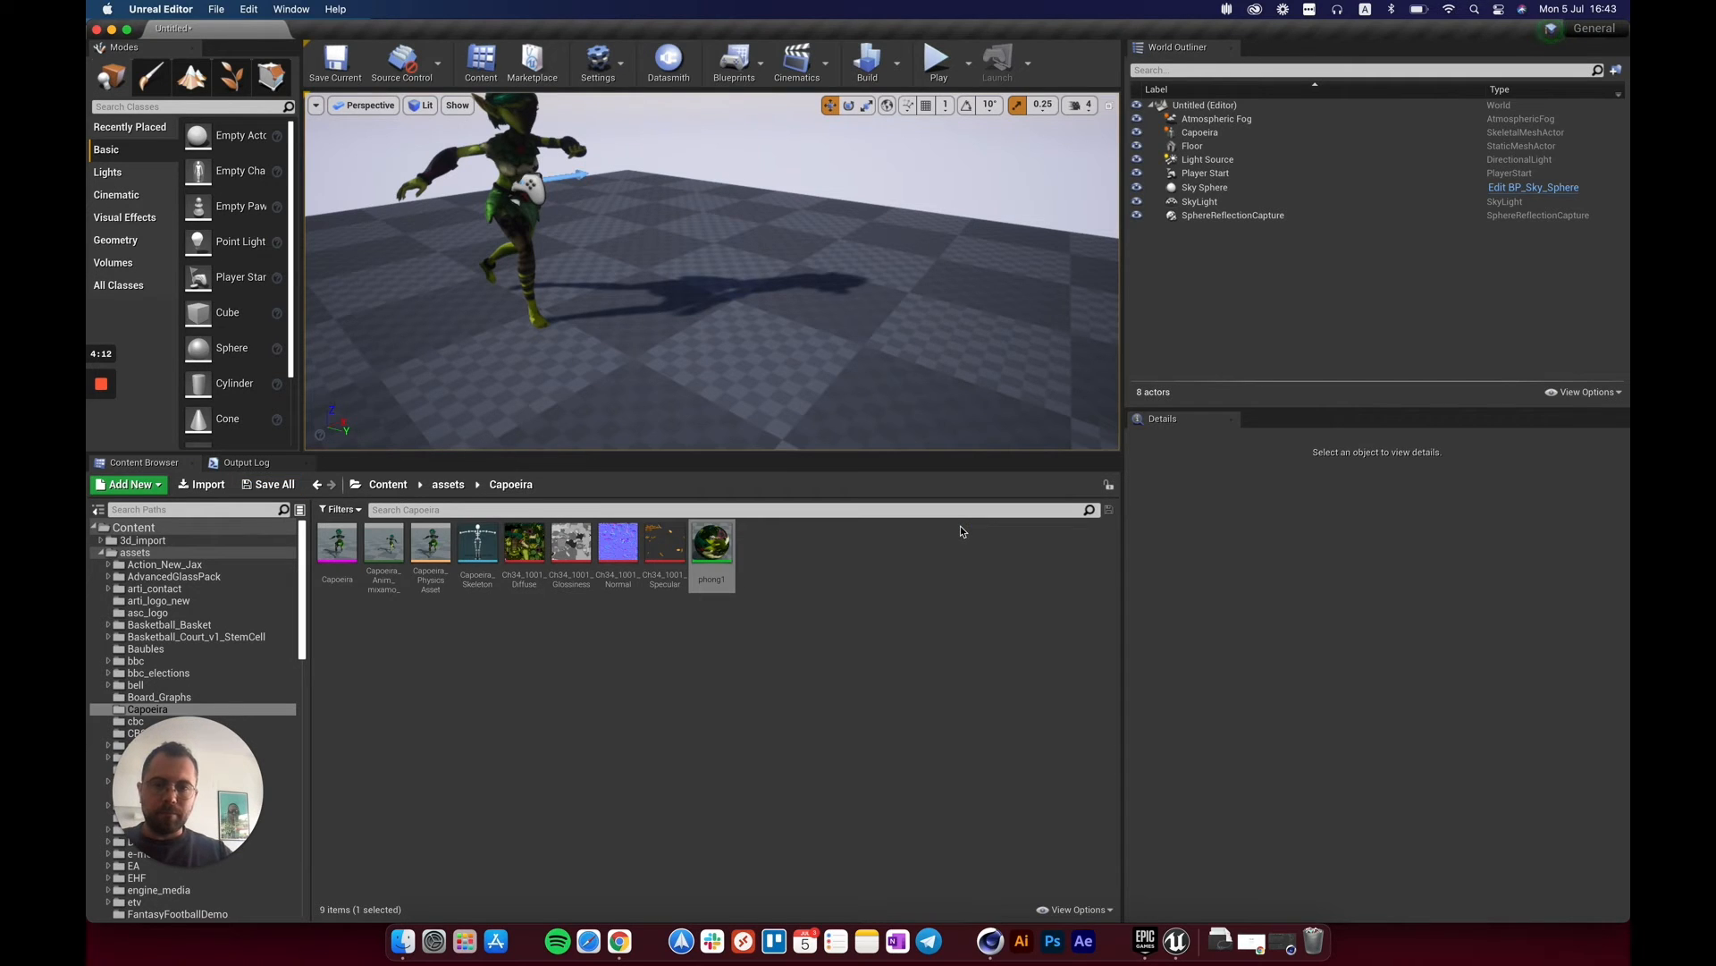
{"action": "scroll", "coordinate": [642, 271], "scroll_direction": "down", "scroll_amount": 6}
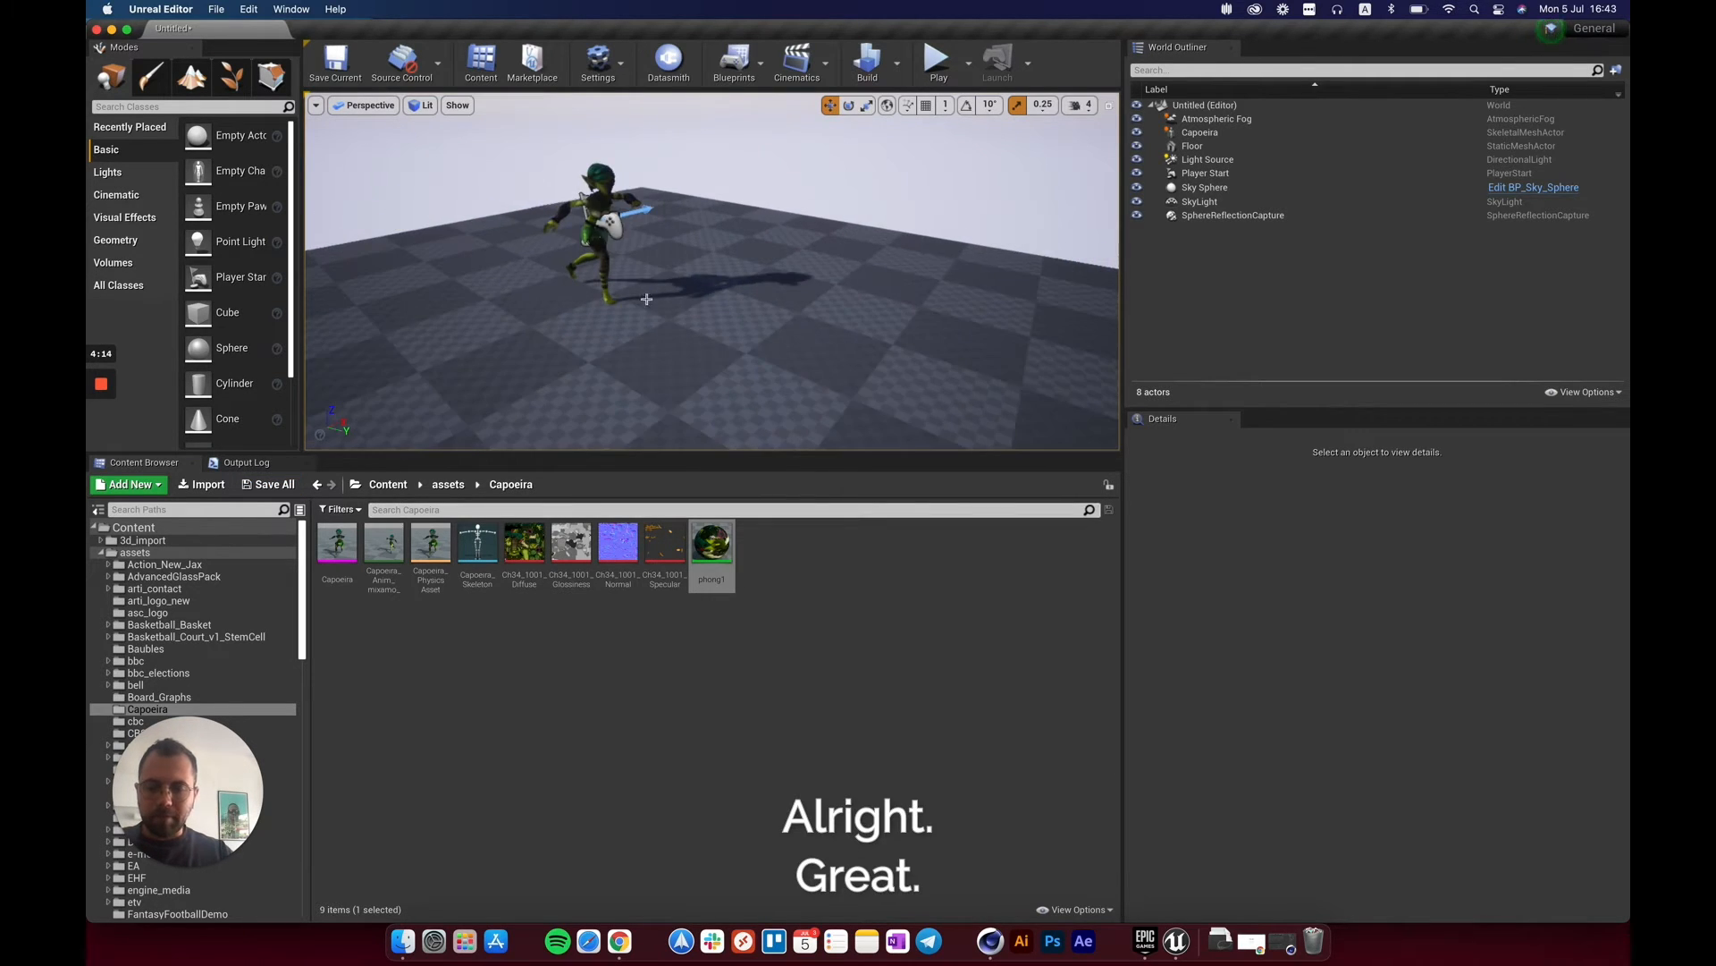
{"action": "mouse_move", "coordinate": [645, 299]}
{"action": "right_mouse_down"}
{"action": "mouse_move", "coordinate": [612, 298]}
{"action": "mouse_move", "coordinate": [624, 274]}
{"action": "mouse_move", "coordinate": [590, 283]}
{"action": "mouse_move", "coordinate": [653, 287]}
{"action": "mouse_move", "coordinate": [572, 279]}
{"action": "mouse_move", "coordinate": [617, 284]}
{"action": "mouse_move", "coordinate": [601, 290]}
{"action": "mouse_move", "coordinate": [598, 259]}
{"action": "mouse_move", "coordinate": [597, 273]}
{"action": "mouse_move", "coordinate": [646, 276]}
{"action": "right_mouse_up"}
{"action": "key", "text": "s"}
{"action": "key", "text": "w"}
{"action": "key", "text": "s"}
{"action": "key", "text": "w"}
{"action": "key", "text": "s"}
{"action": "key", "text": "s"}
{"action": "key", "text": "w"}
{"action": "key", "text": "s"}
{"action": "key", "text": "w"}
{"action": "key", "text": "s"}
{"action": "key", "text": "w"}
{"action": "key", "text": "s"}
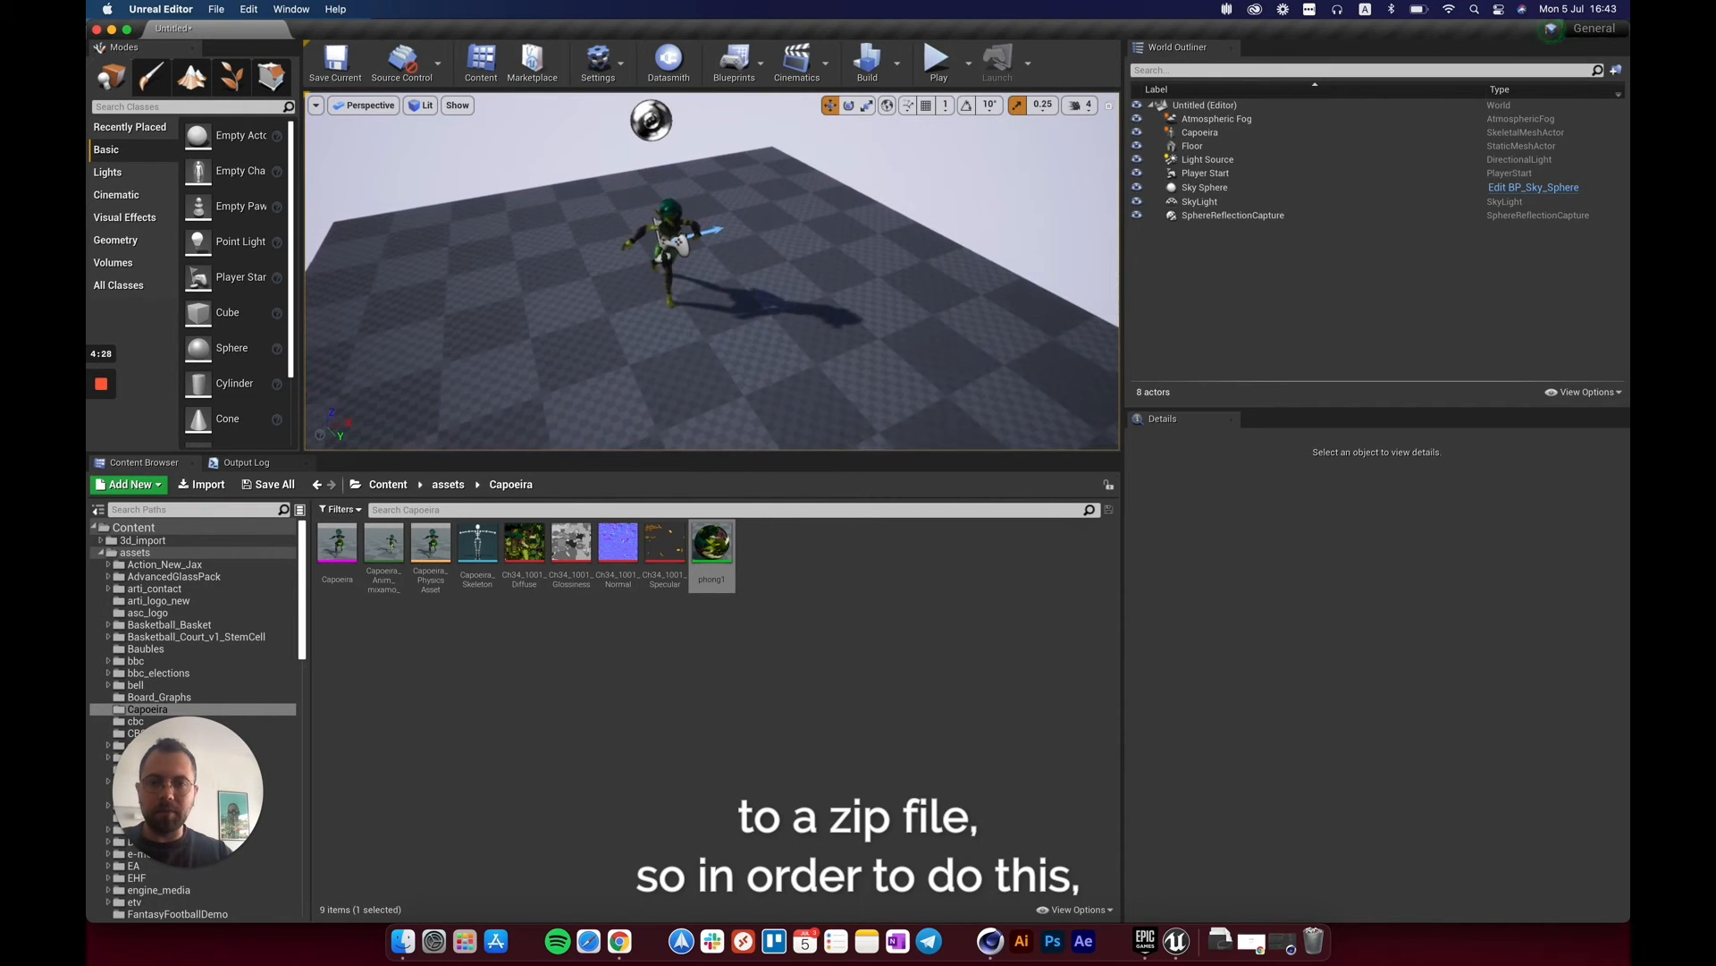
Start migrating the Capoeira mesh, its mixamo animation, physics asset and skeleton, leaving the untitled level out of the save.
{"action": "left_click_drag", "start_coordinate": [734, 455], "coordinate": [741, 506]}
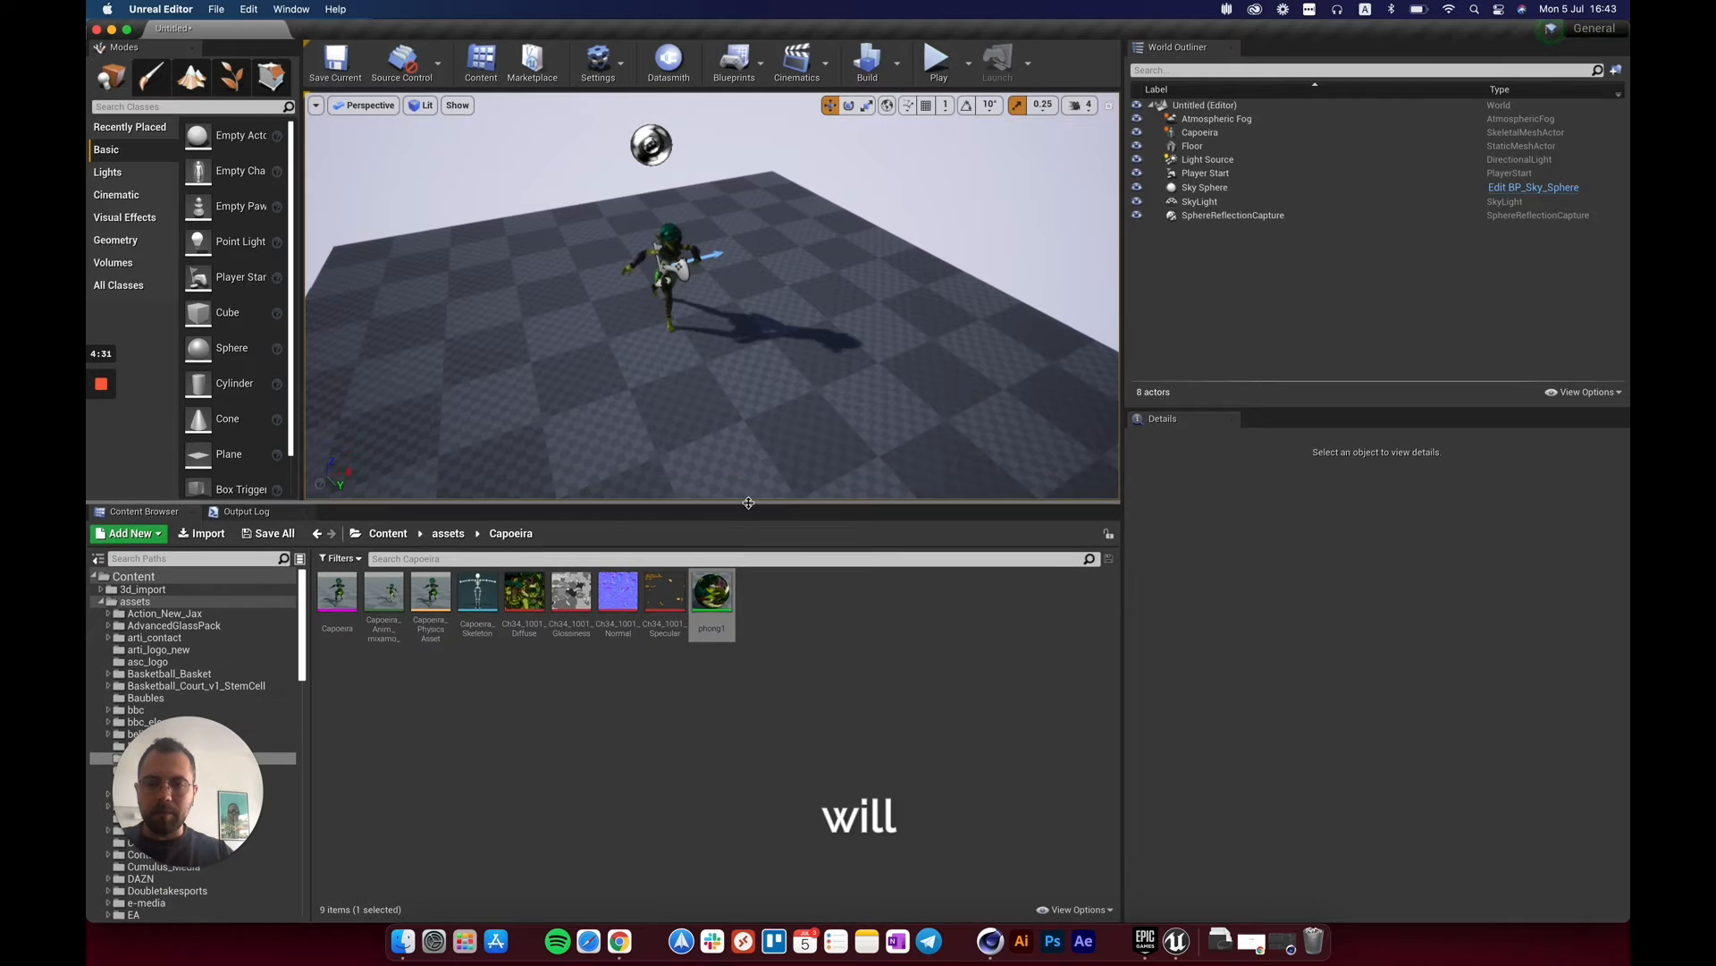
{"action": "left_click", "coordinate": [347, 595]}
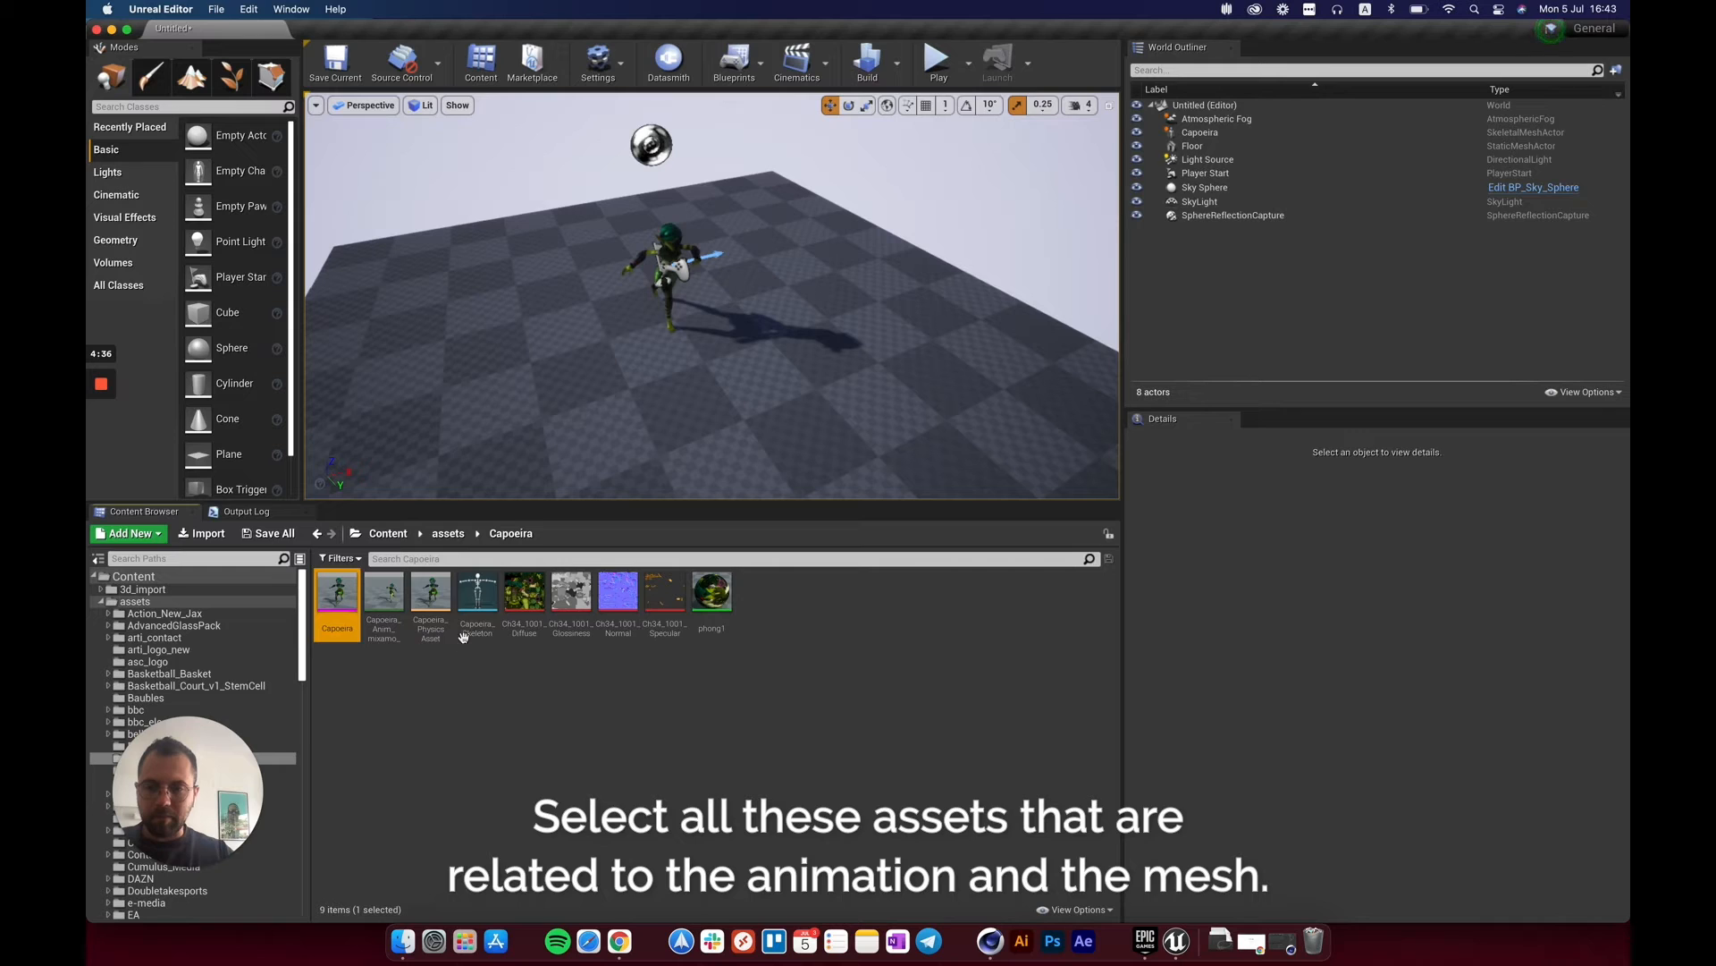
{"action": "left_click", "coordinate": [478, 605], "text": "shift"}
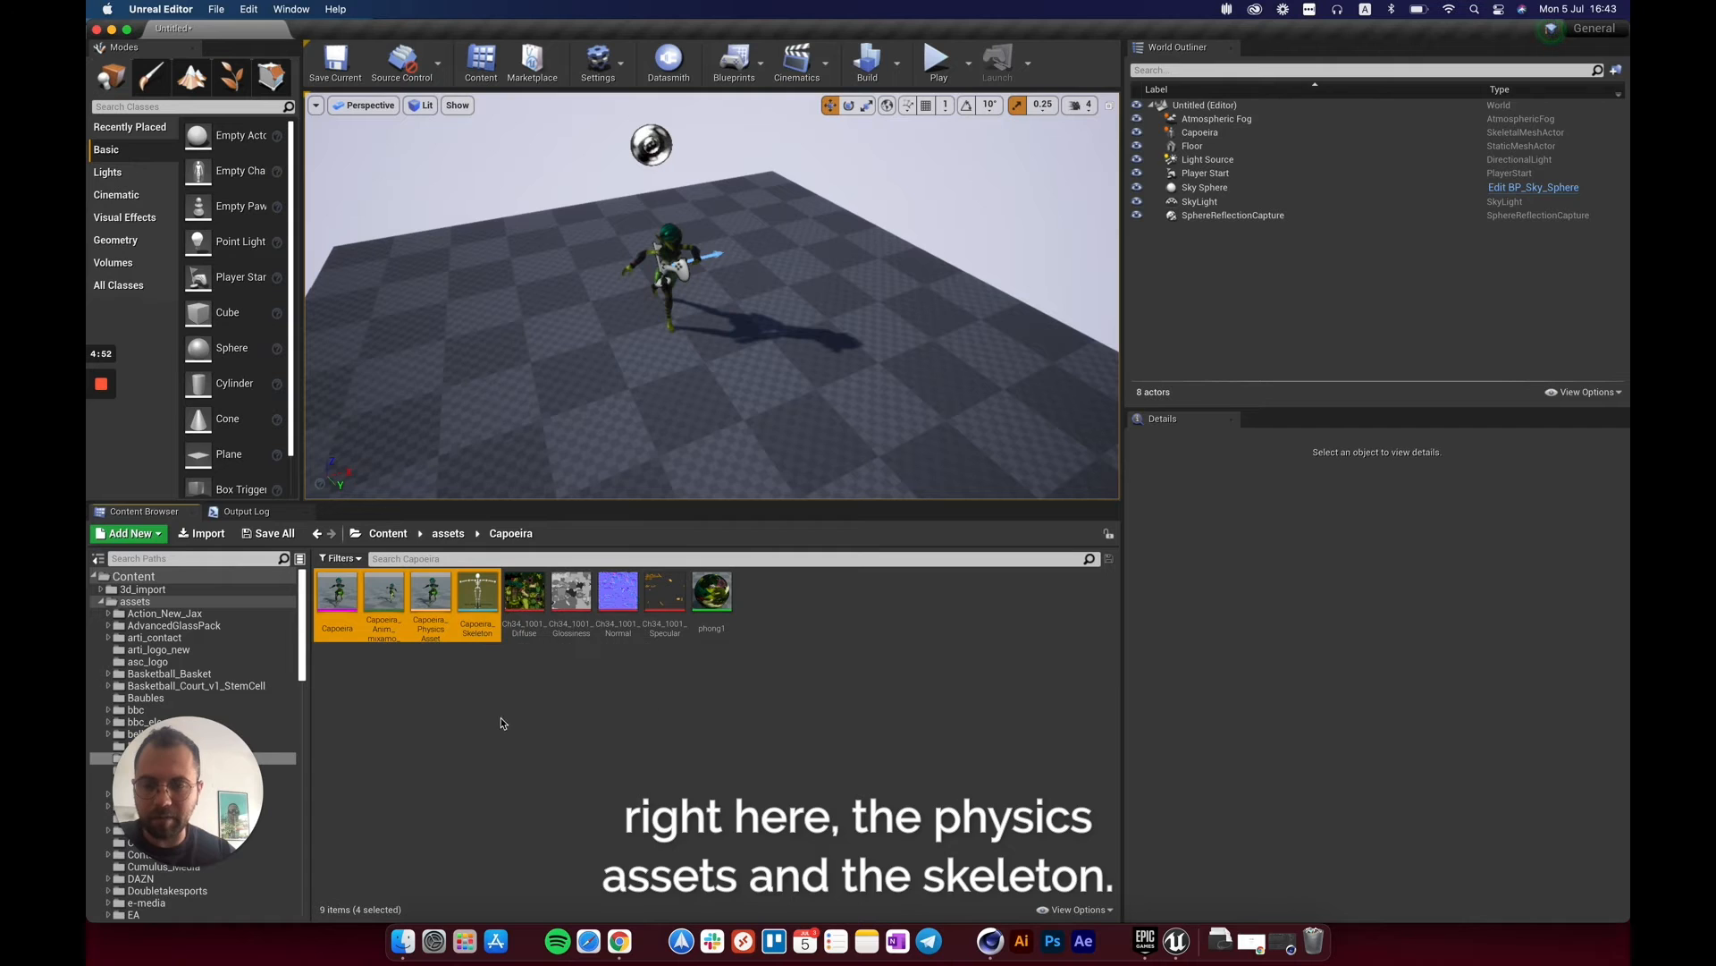
{"action": "right_click", "coordinate": [488, 604]}
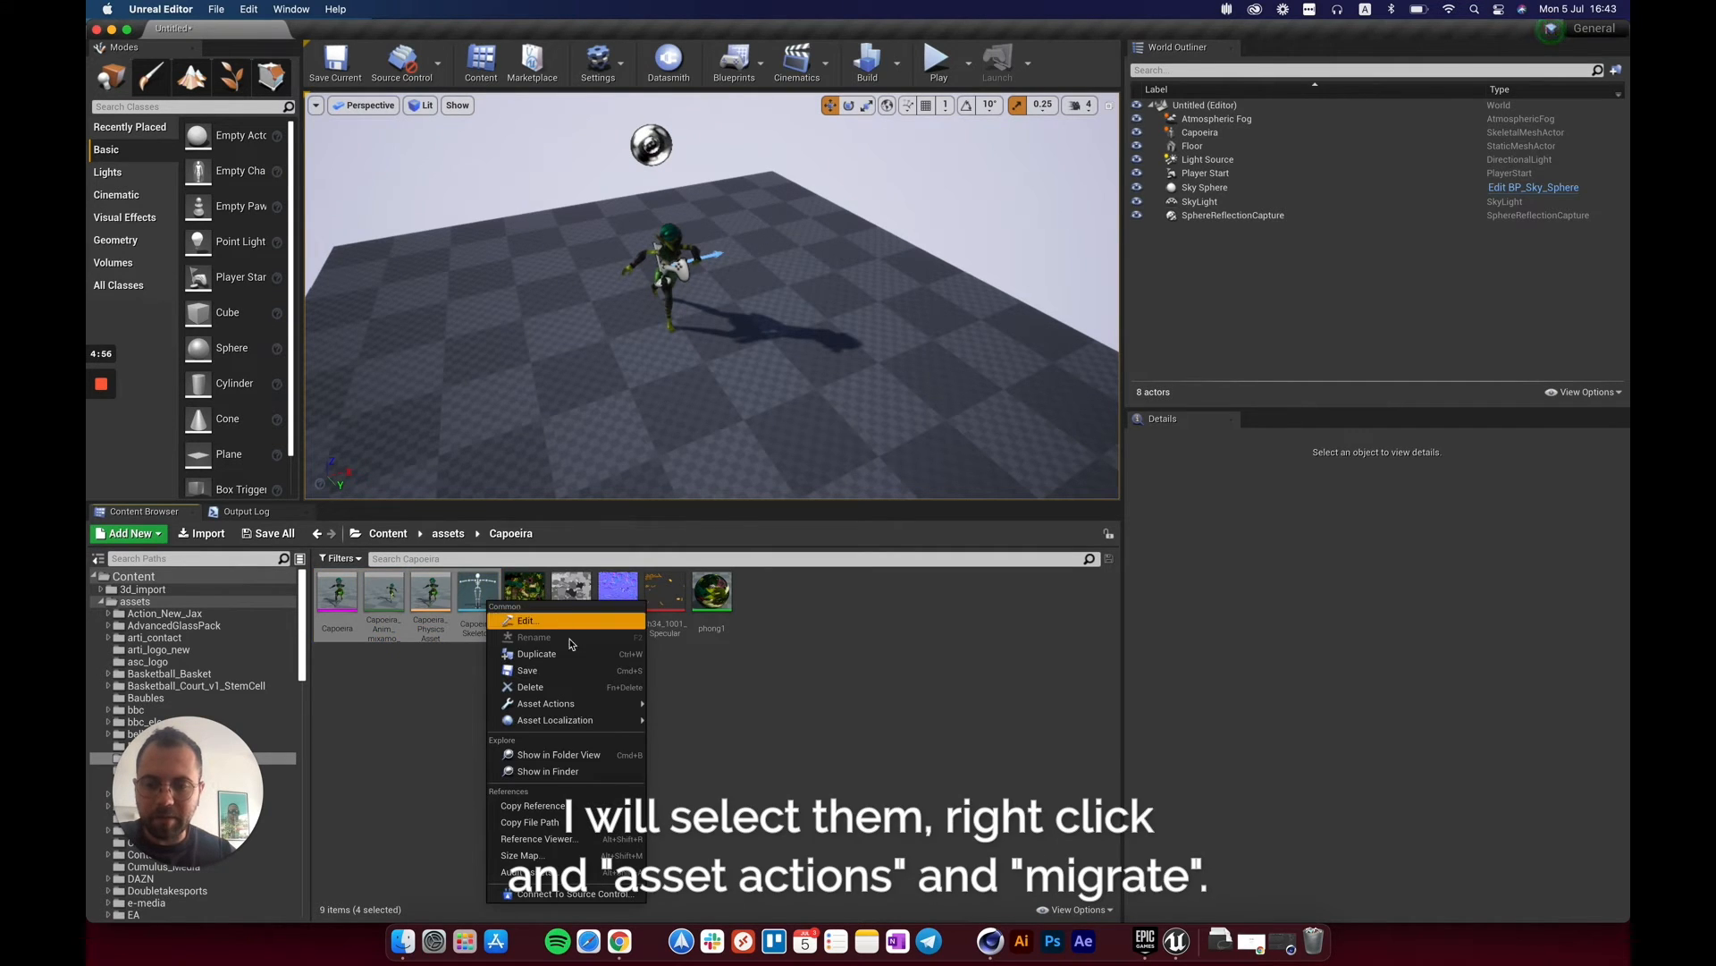
{"action": "mouse_move", "coordinate": [588, 704]}
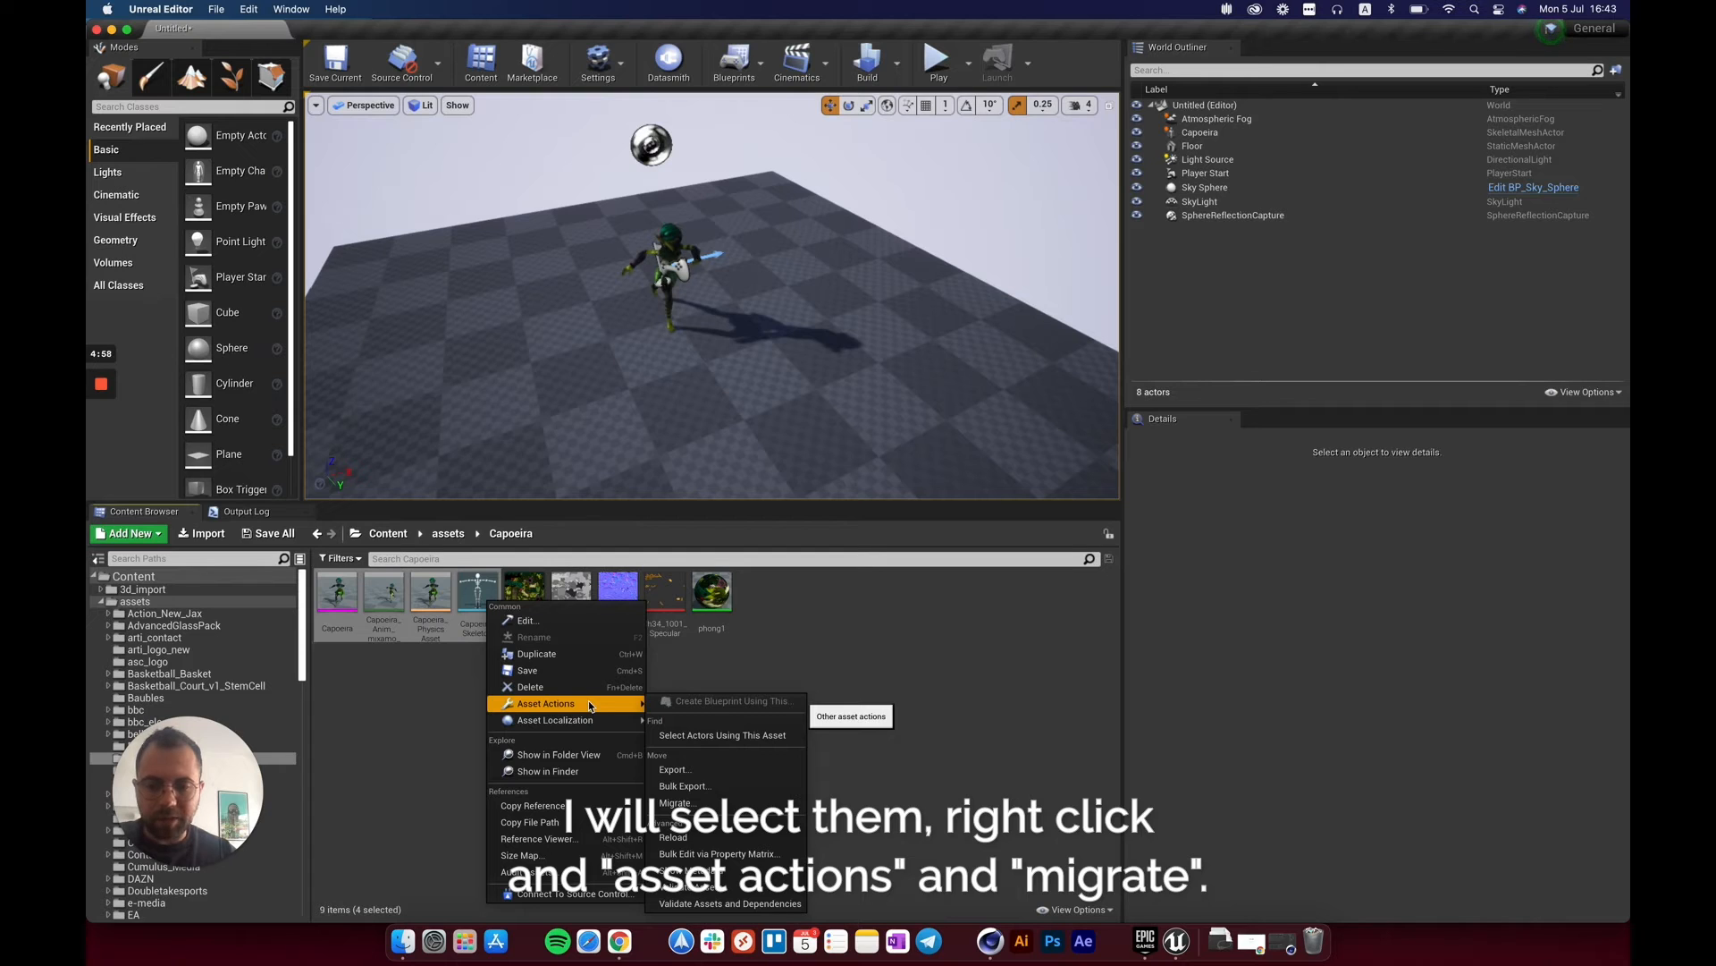
{"action": "left_click", "coordinate": [707, 804]}
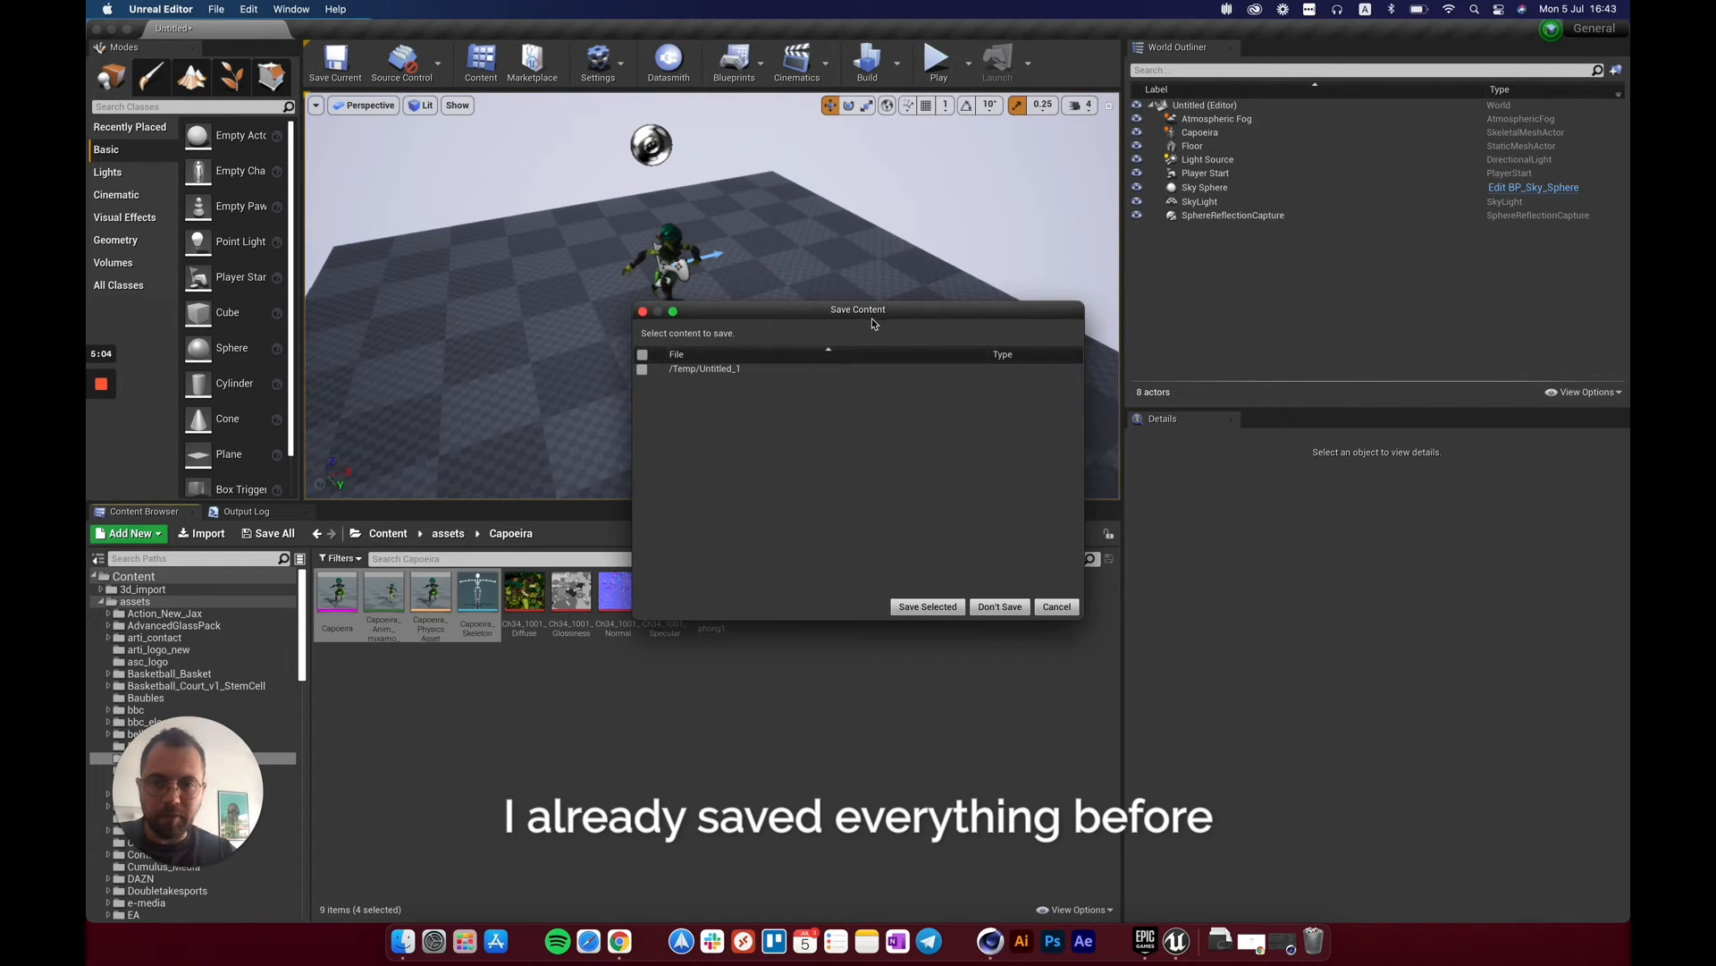
{"action": "left_click_drag", "start_coordinate": [879, 318], "coordinate": [786, 342]}
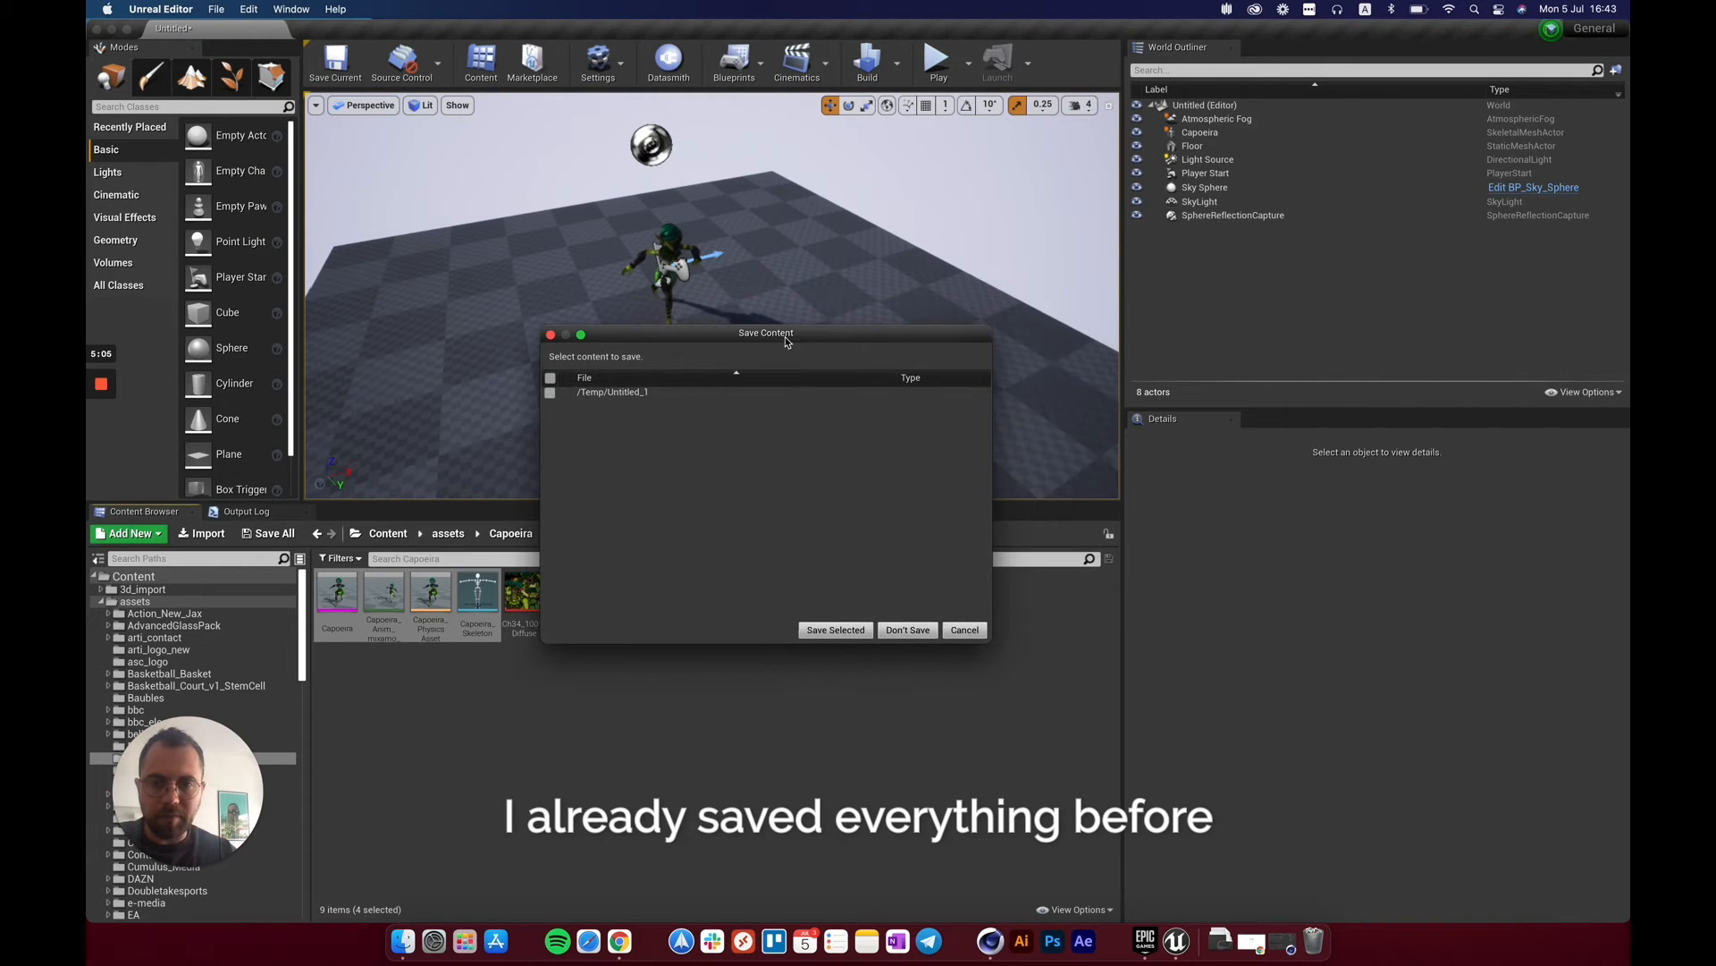
{"action": "left_click", "coordinate": [837, 631]}
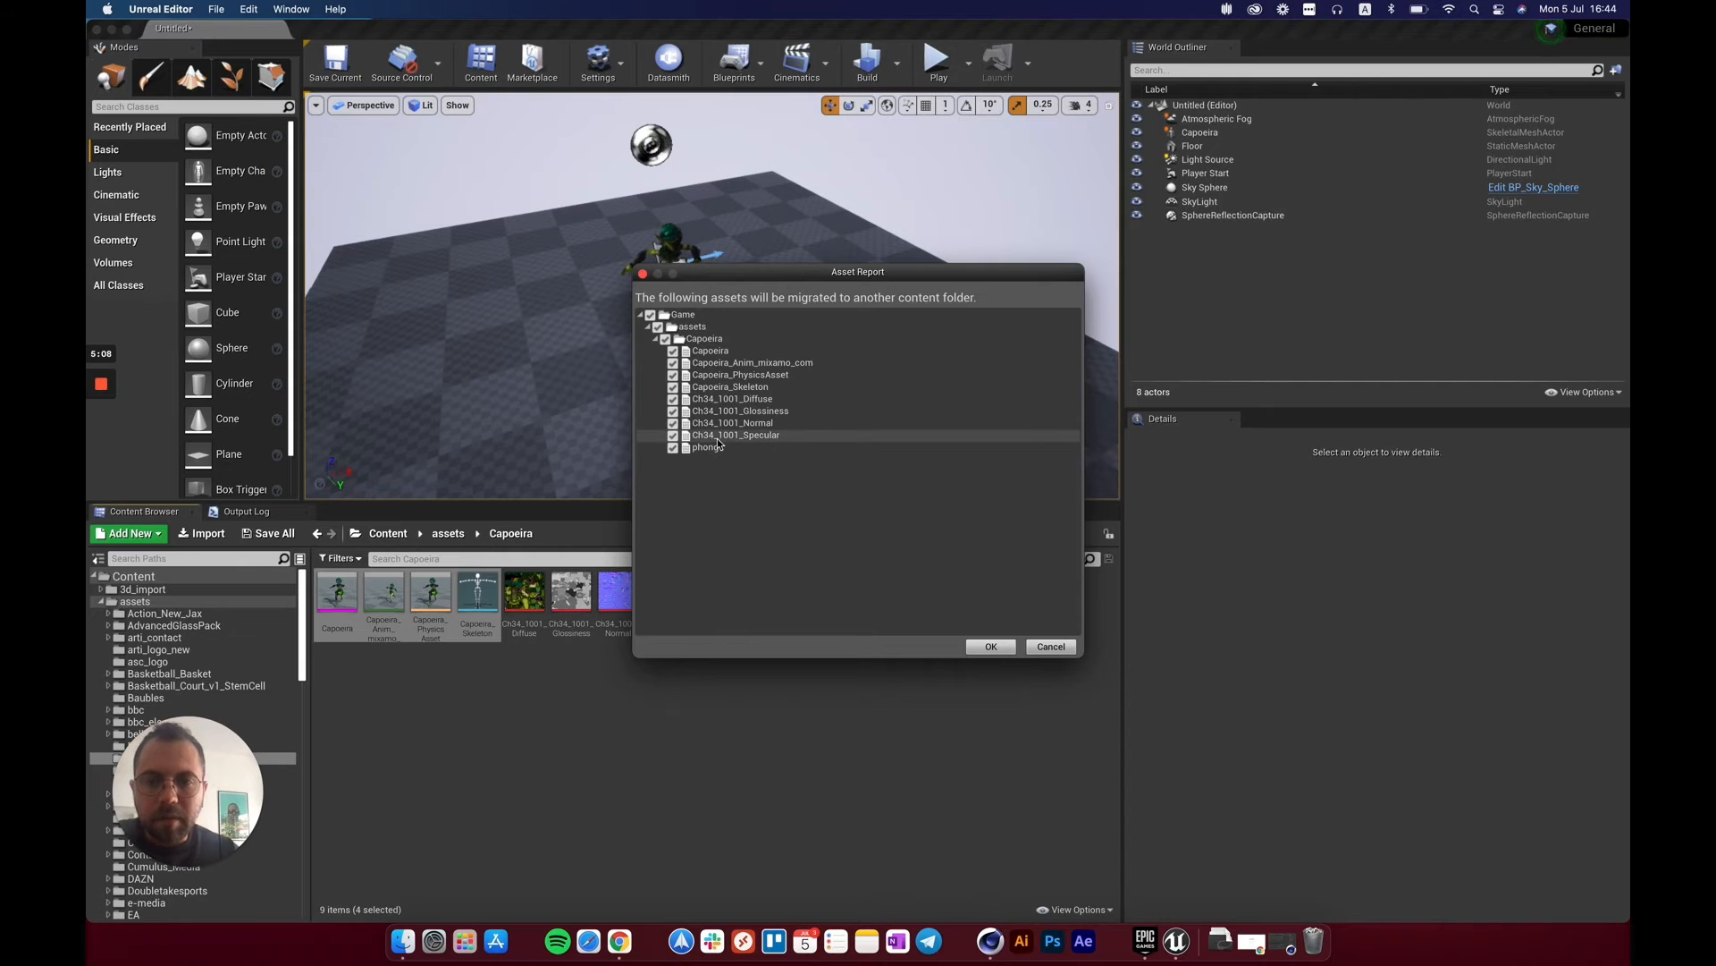
Approve all the listed Capoeira assets and migrate them to the UE EXPORTS folder on the Desktop.
{"action": "left_click_drag", "start_coordinate": [792, 276], "coordinate": [1048, 270]}
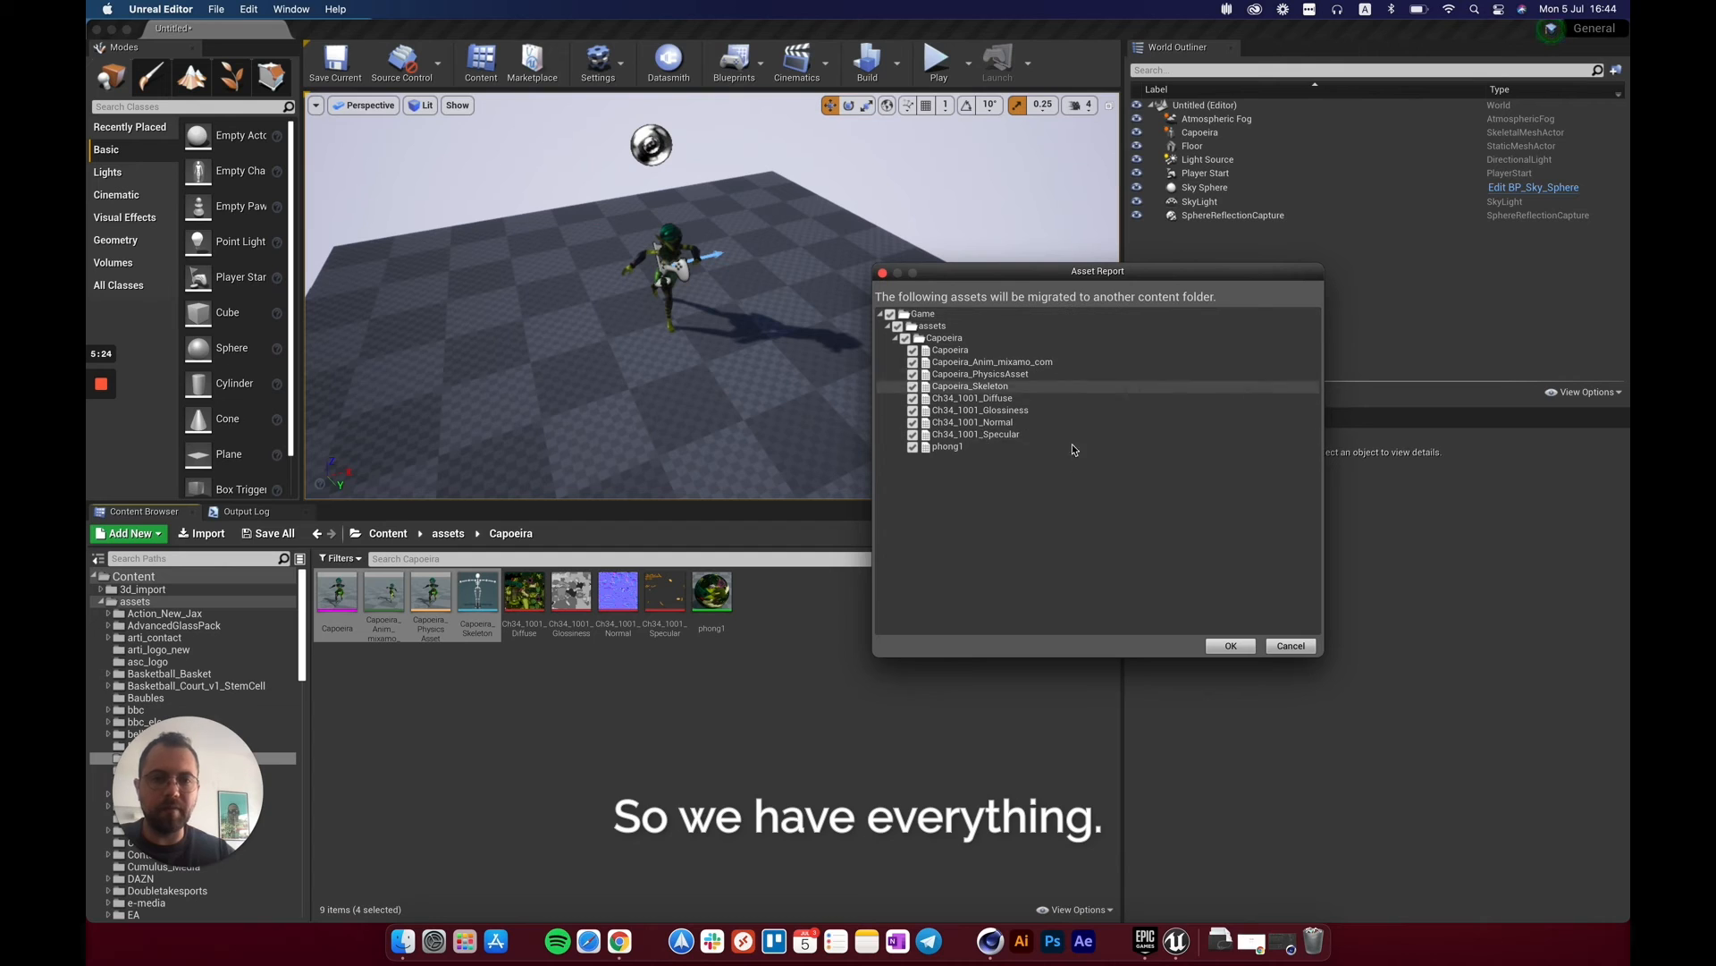
{"action": "left_click_drag", "start_coordinate": [1076, 276], "coordinate": [1010, 279]}
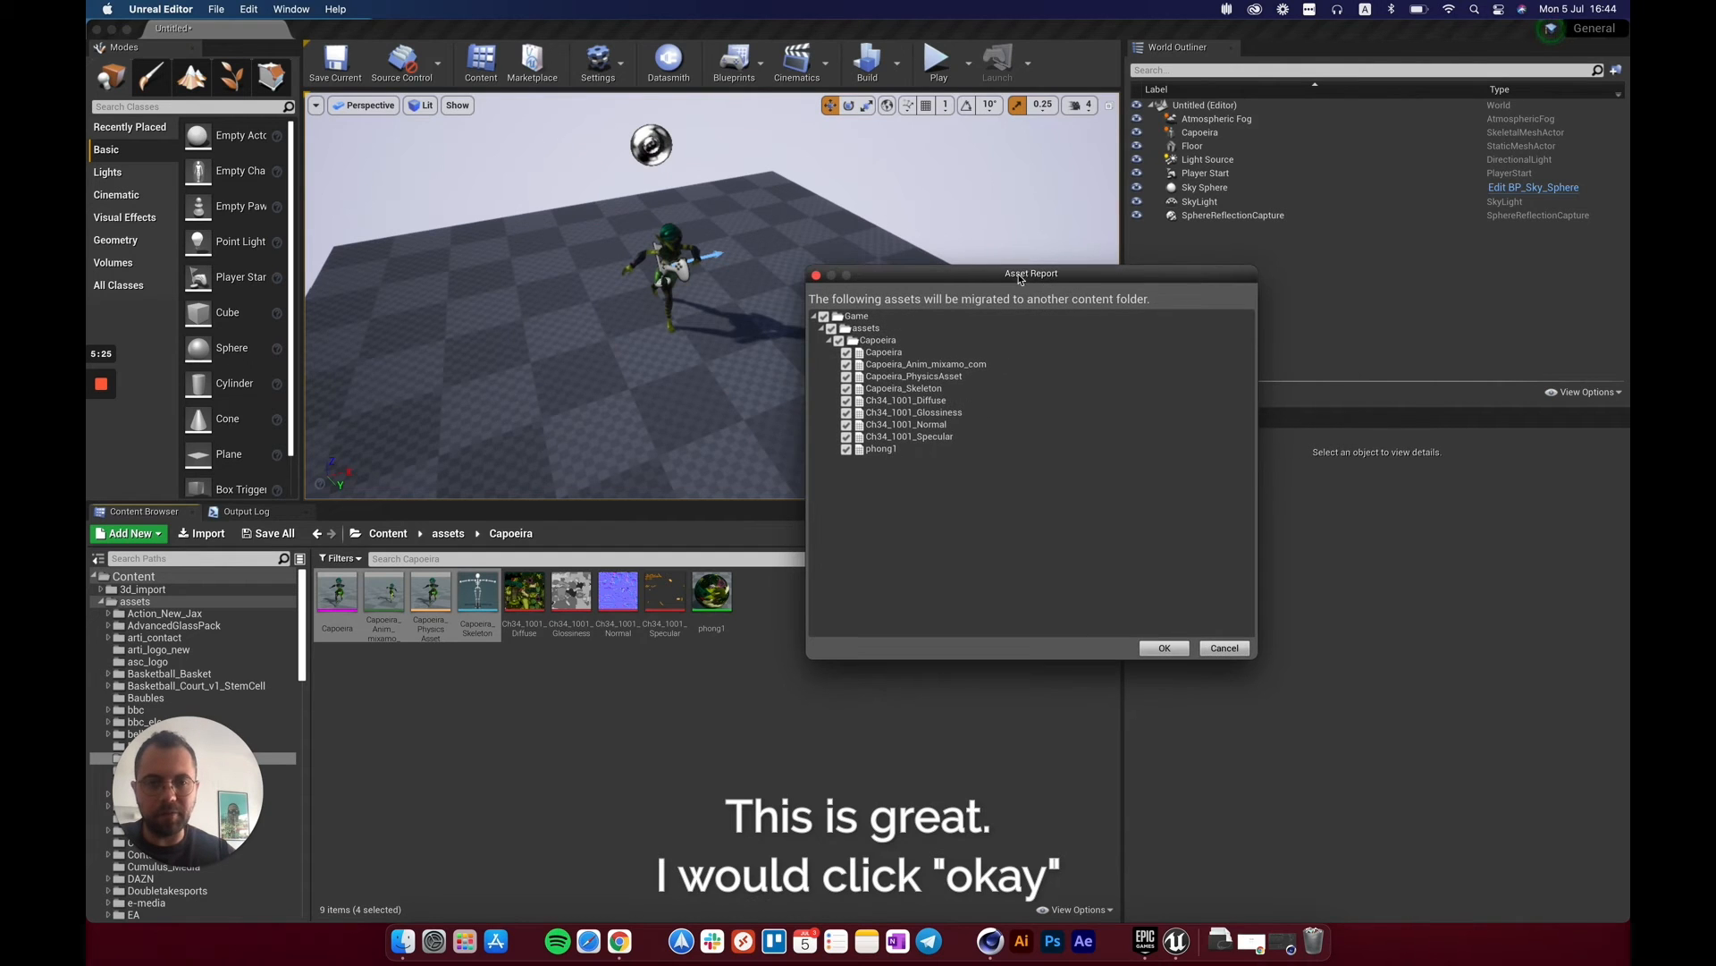
{"action": "left_click", "coordinate": [1165, 649]}
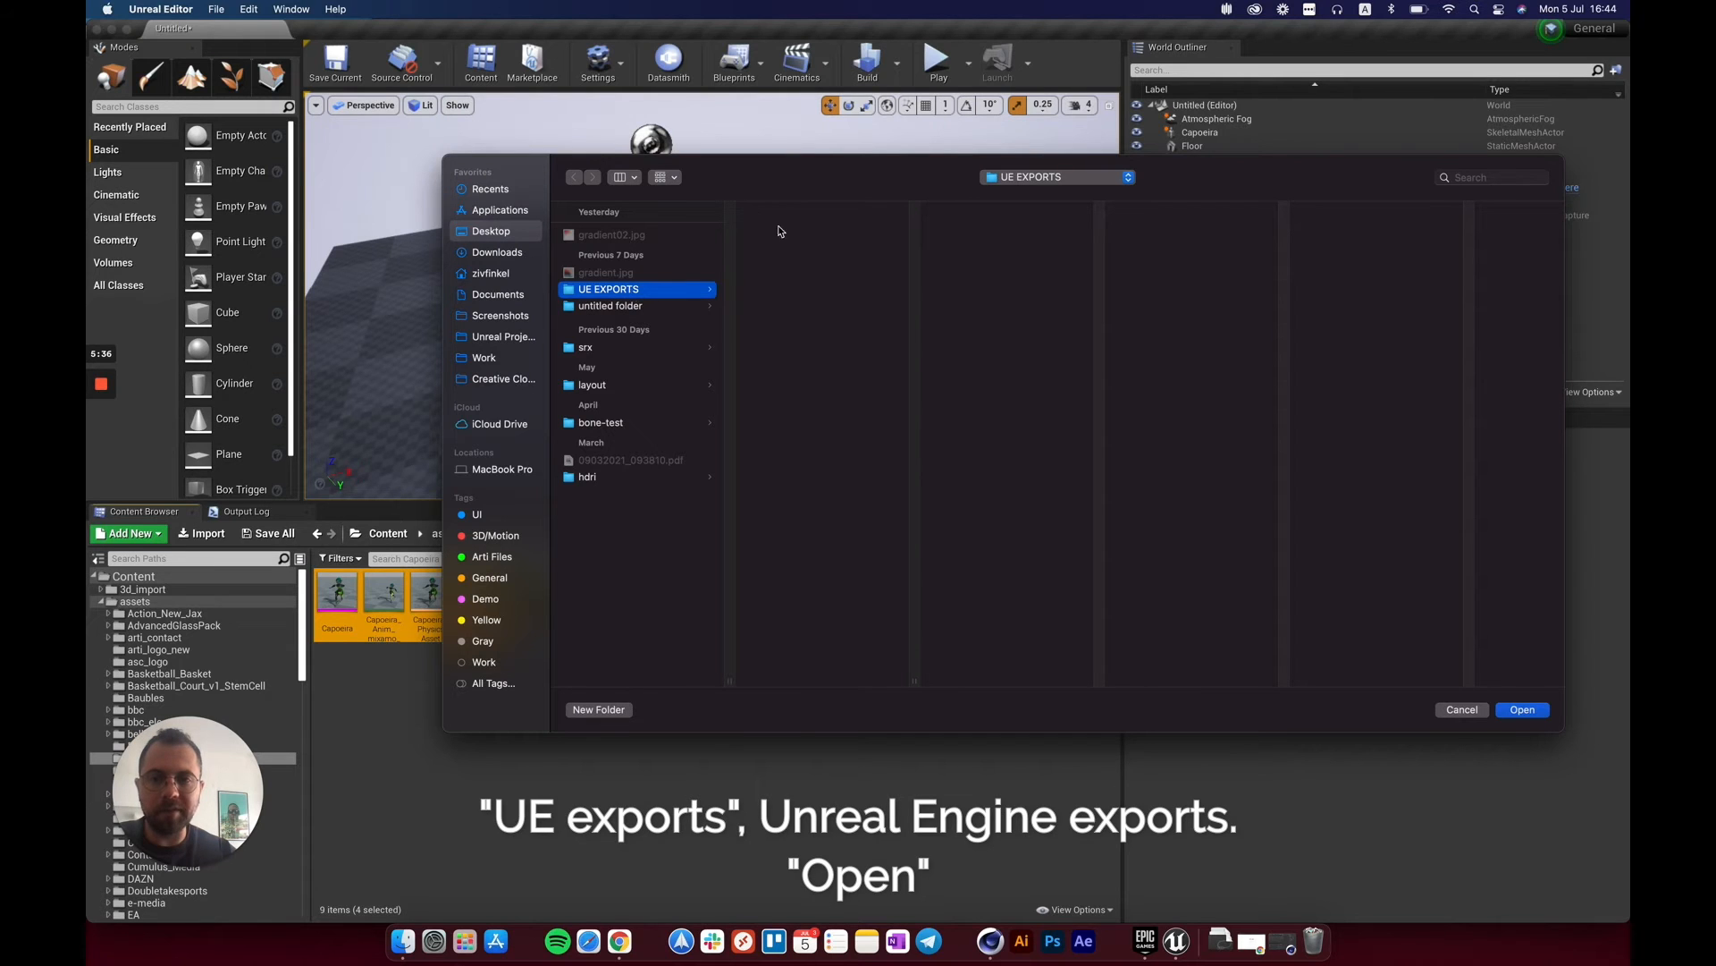
{"action": "left_click", "coordinate": [1523, 711]}
{"action": "left_click", "coordinate": [982, 517]}
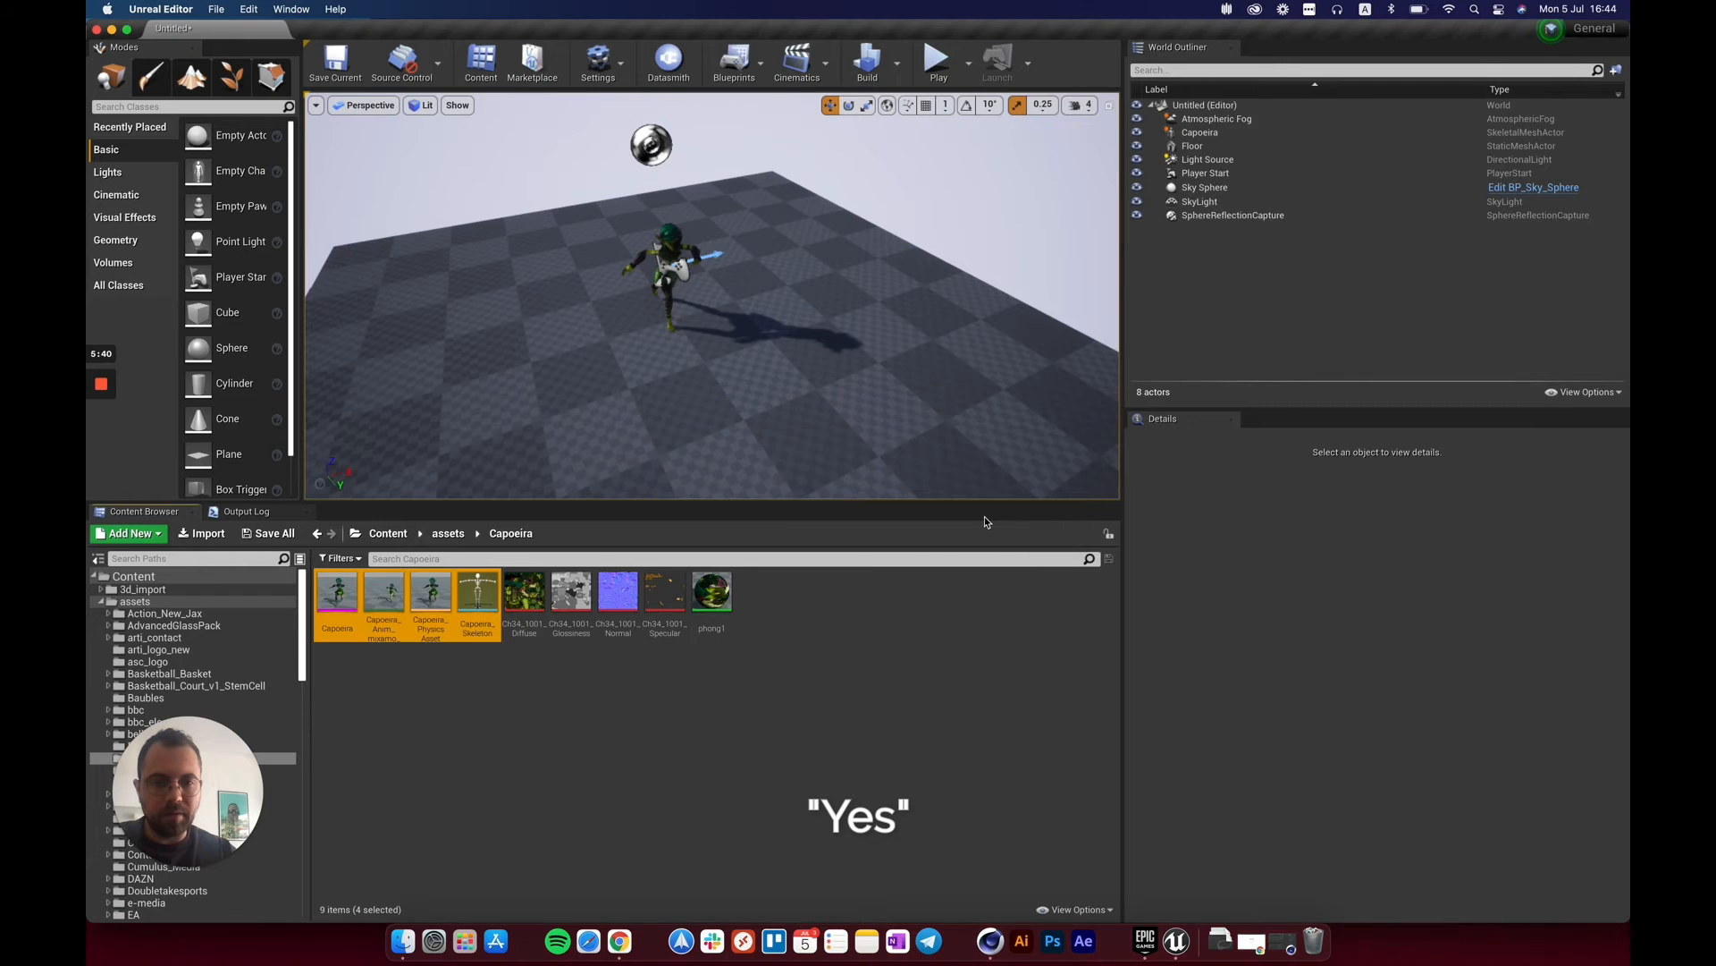
Minimize Unreal Editor and show the contents of the UE EXPORTS folder in Finder.
{"action": "left_click", "coordinate": [111, 29]}
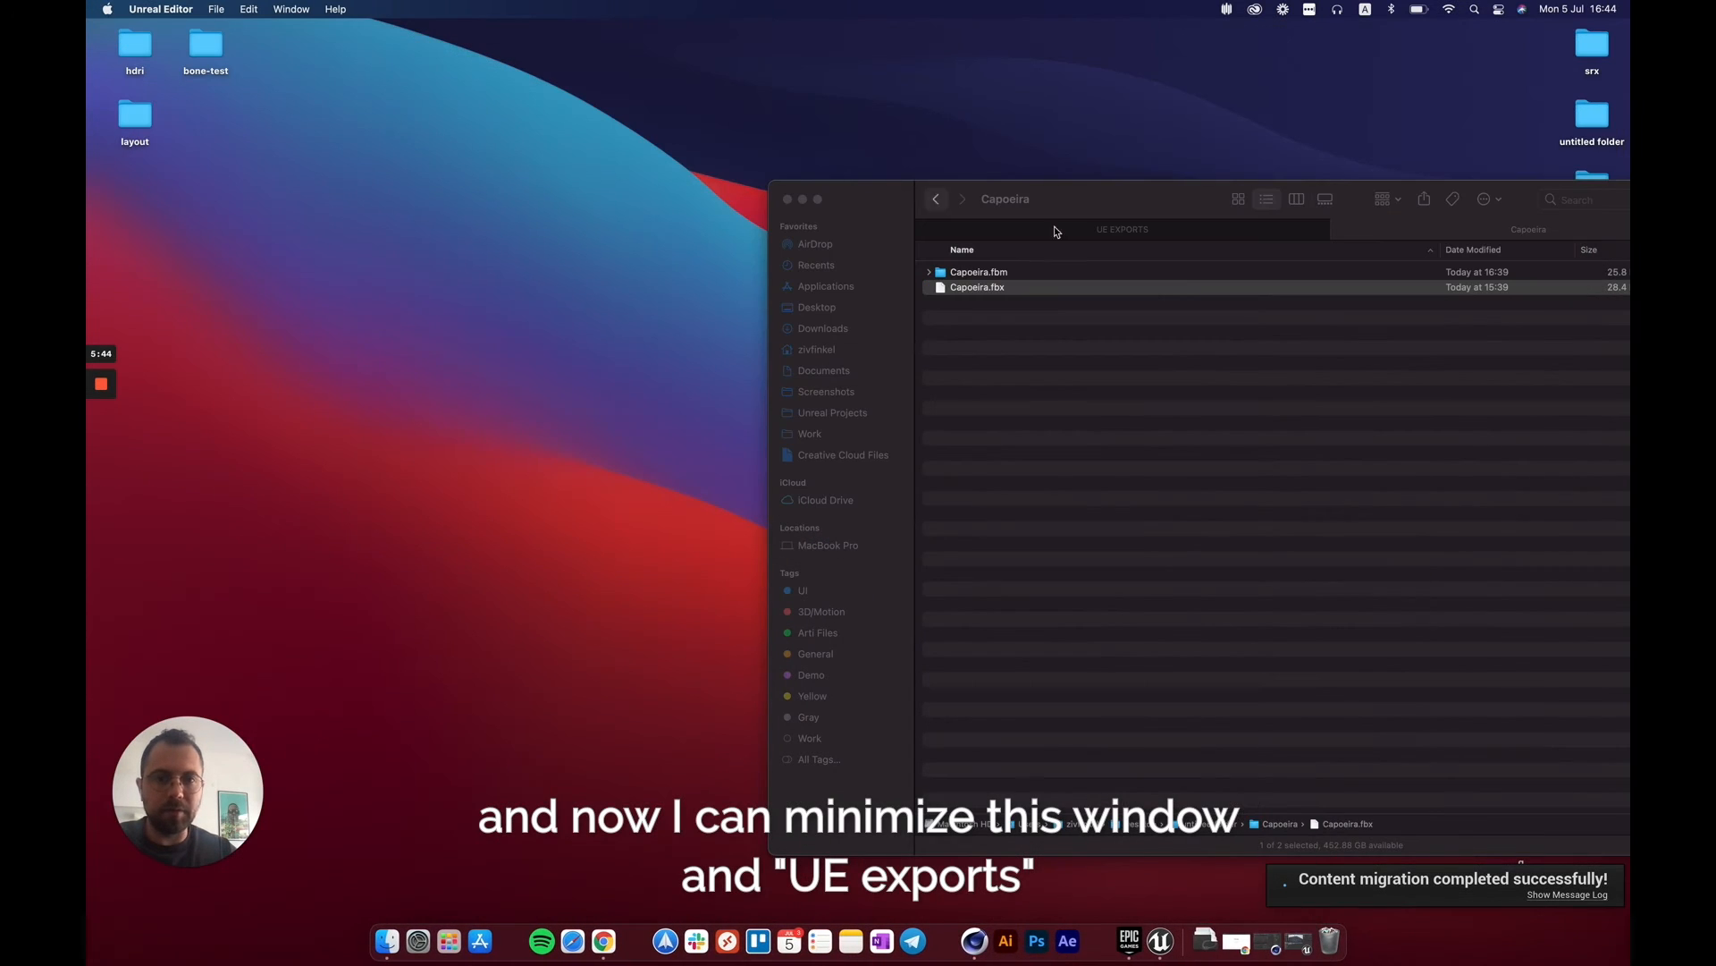
{"action": "left_click_drag", "start_coordinate": [1087, 200], "coordinate": [767, 160]}
{"action": "left_click", "coordinate": [869, 219]}
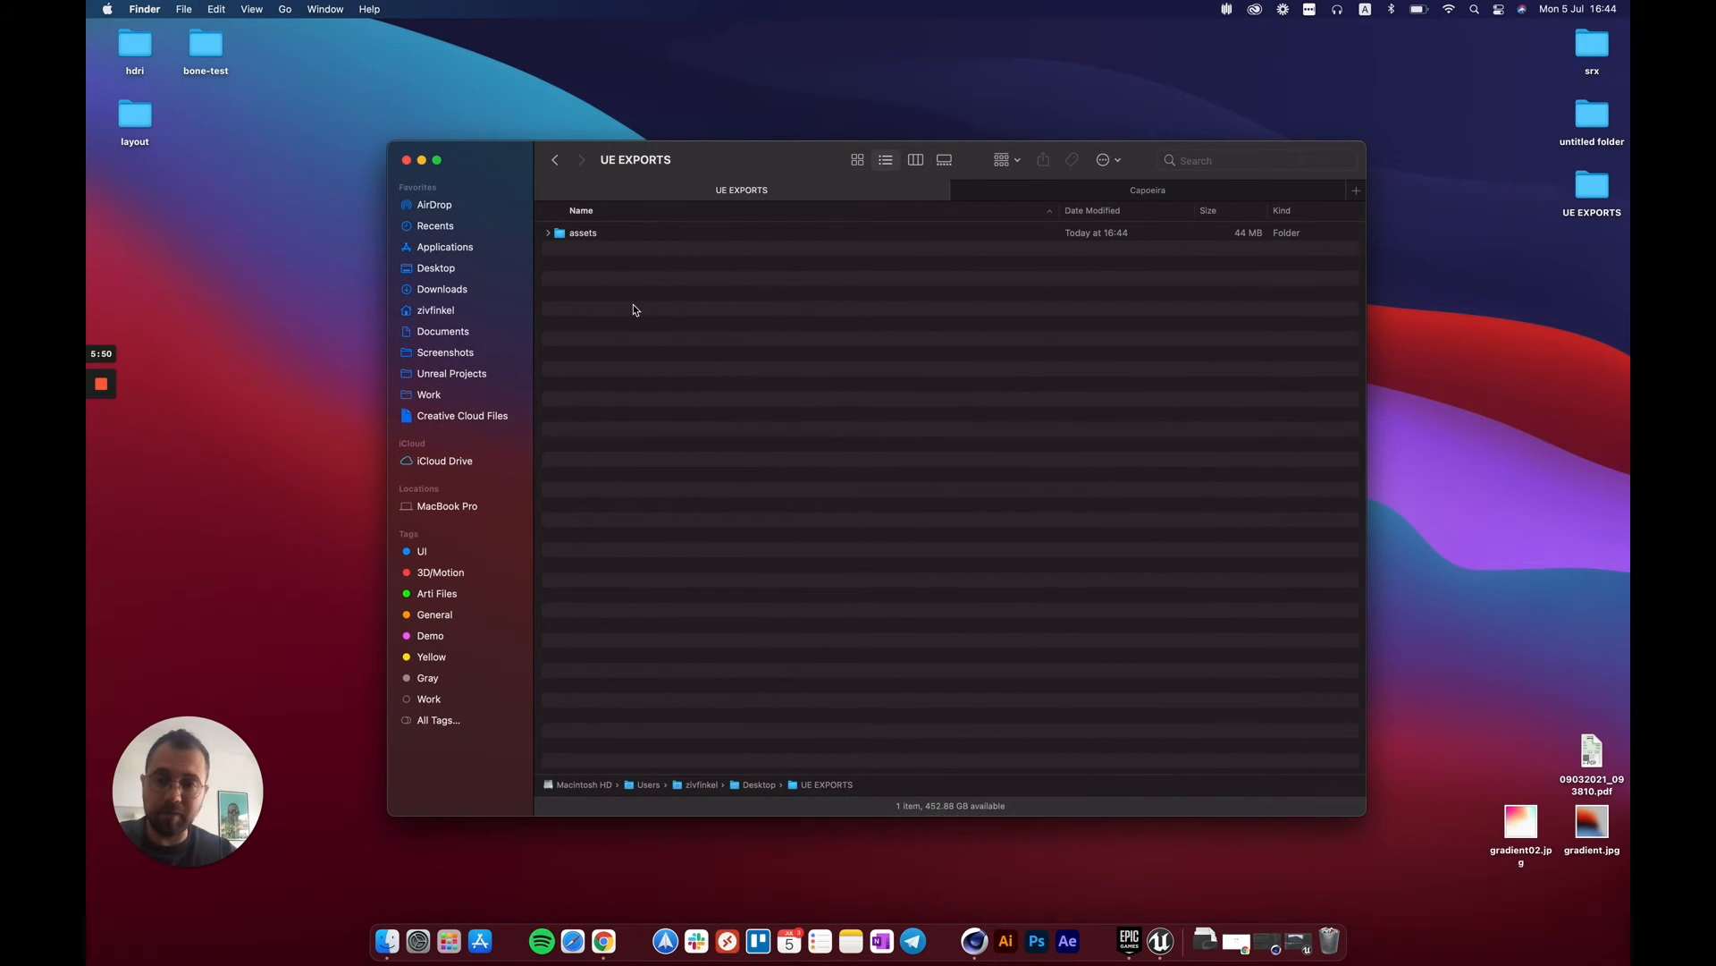
{"action": "left_click_drag", "start_coordinate": [679, 176], "coordinate": [674, 165]}
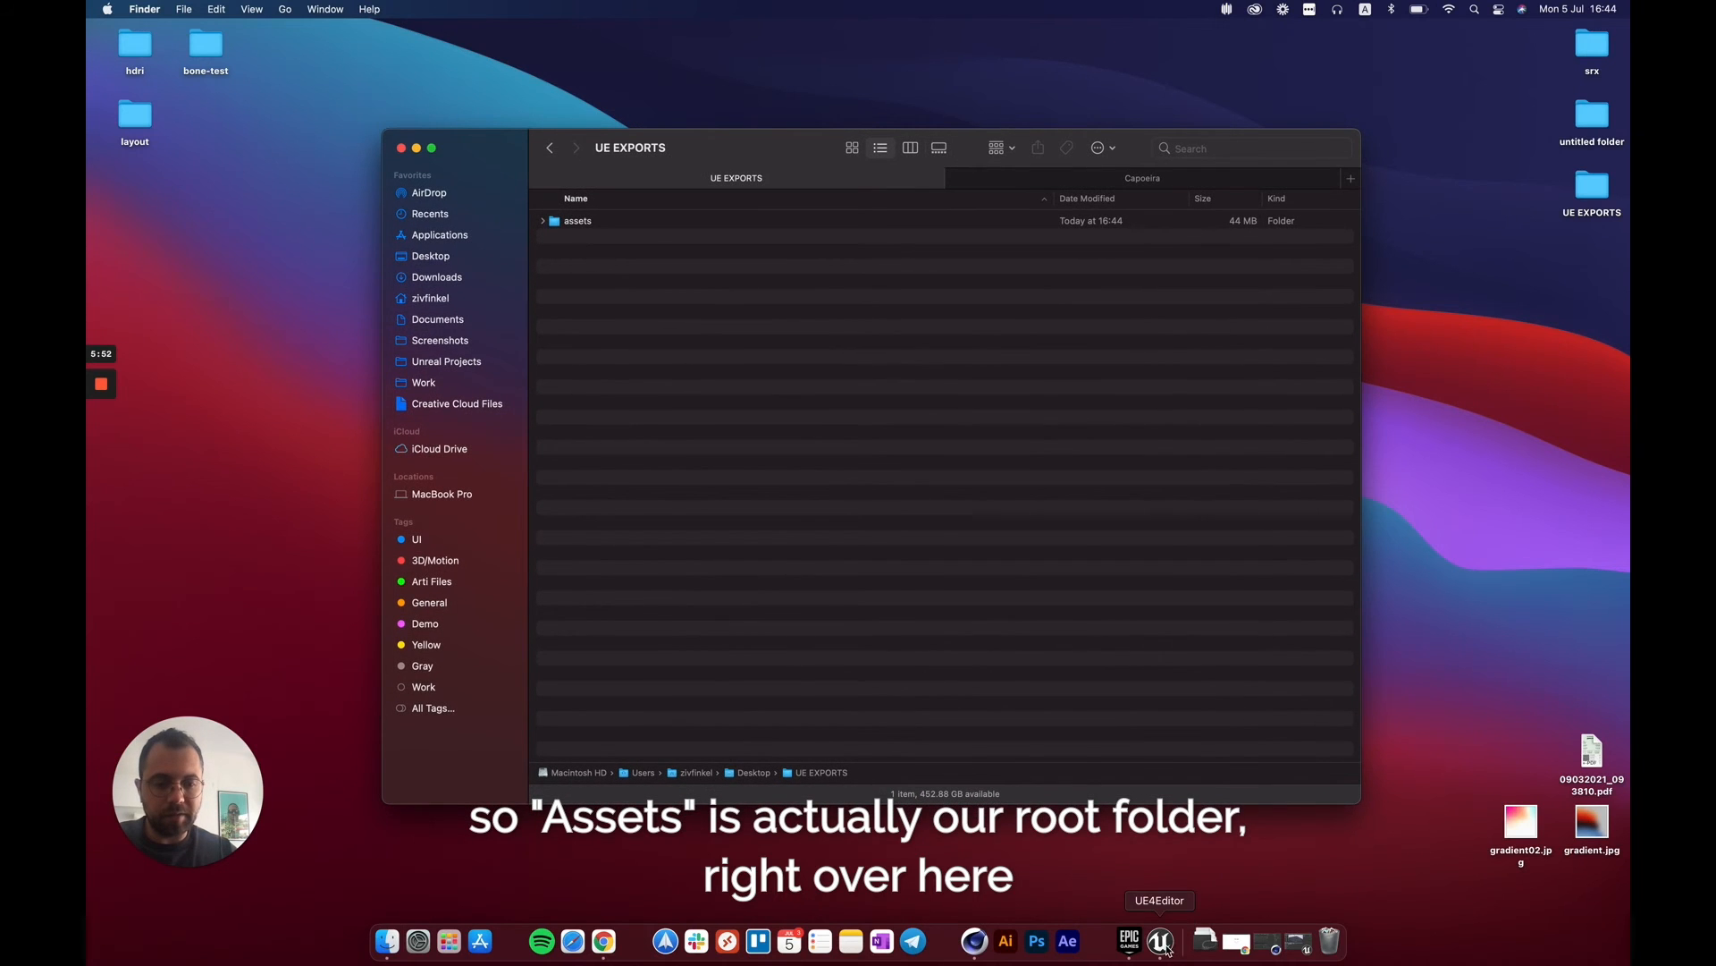
Switch back to Unreal Editor to check where the Capoeira folder sits under assets, and minimize the editor again.
{"action": "left_click", "coordinate": [1161, 940]}
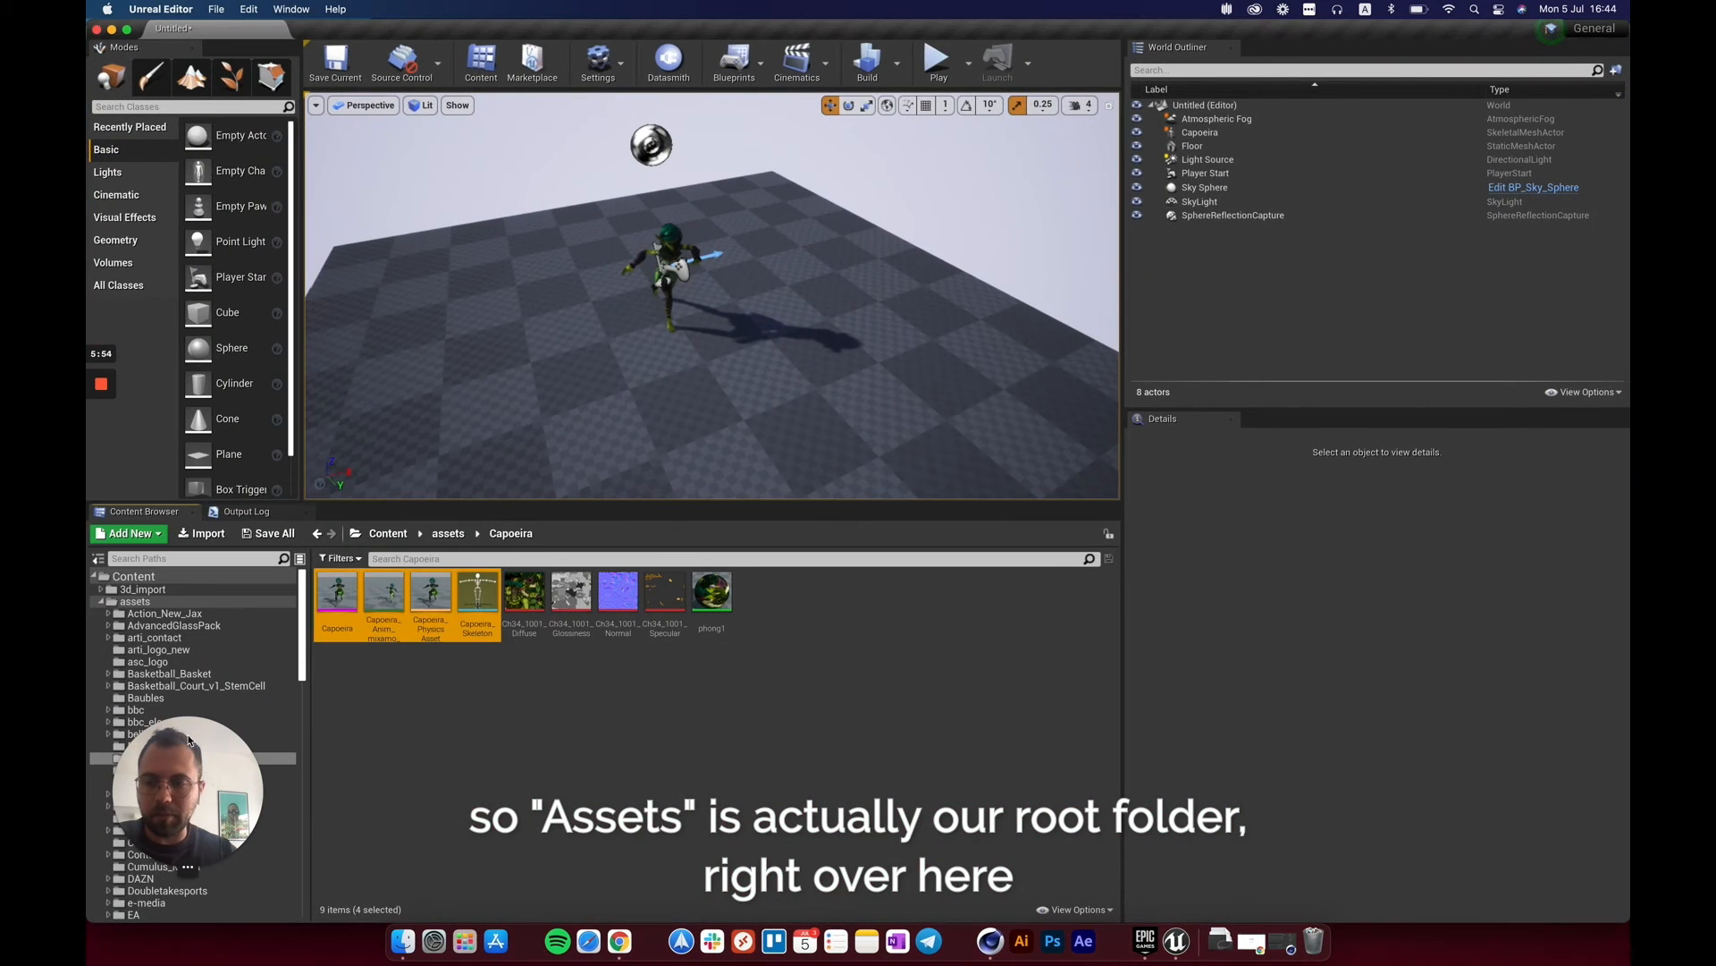
{"action": "left_click_drag", "start_coordinate": [302, 660], "coordinate": [302, 684]}
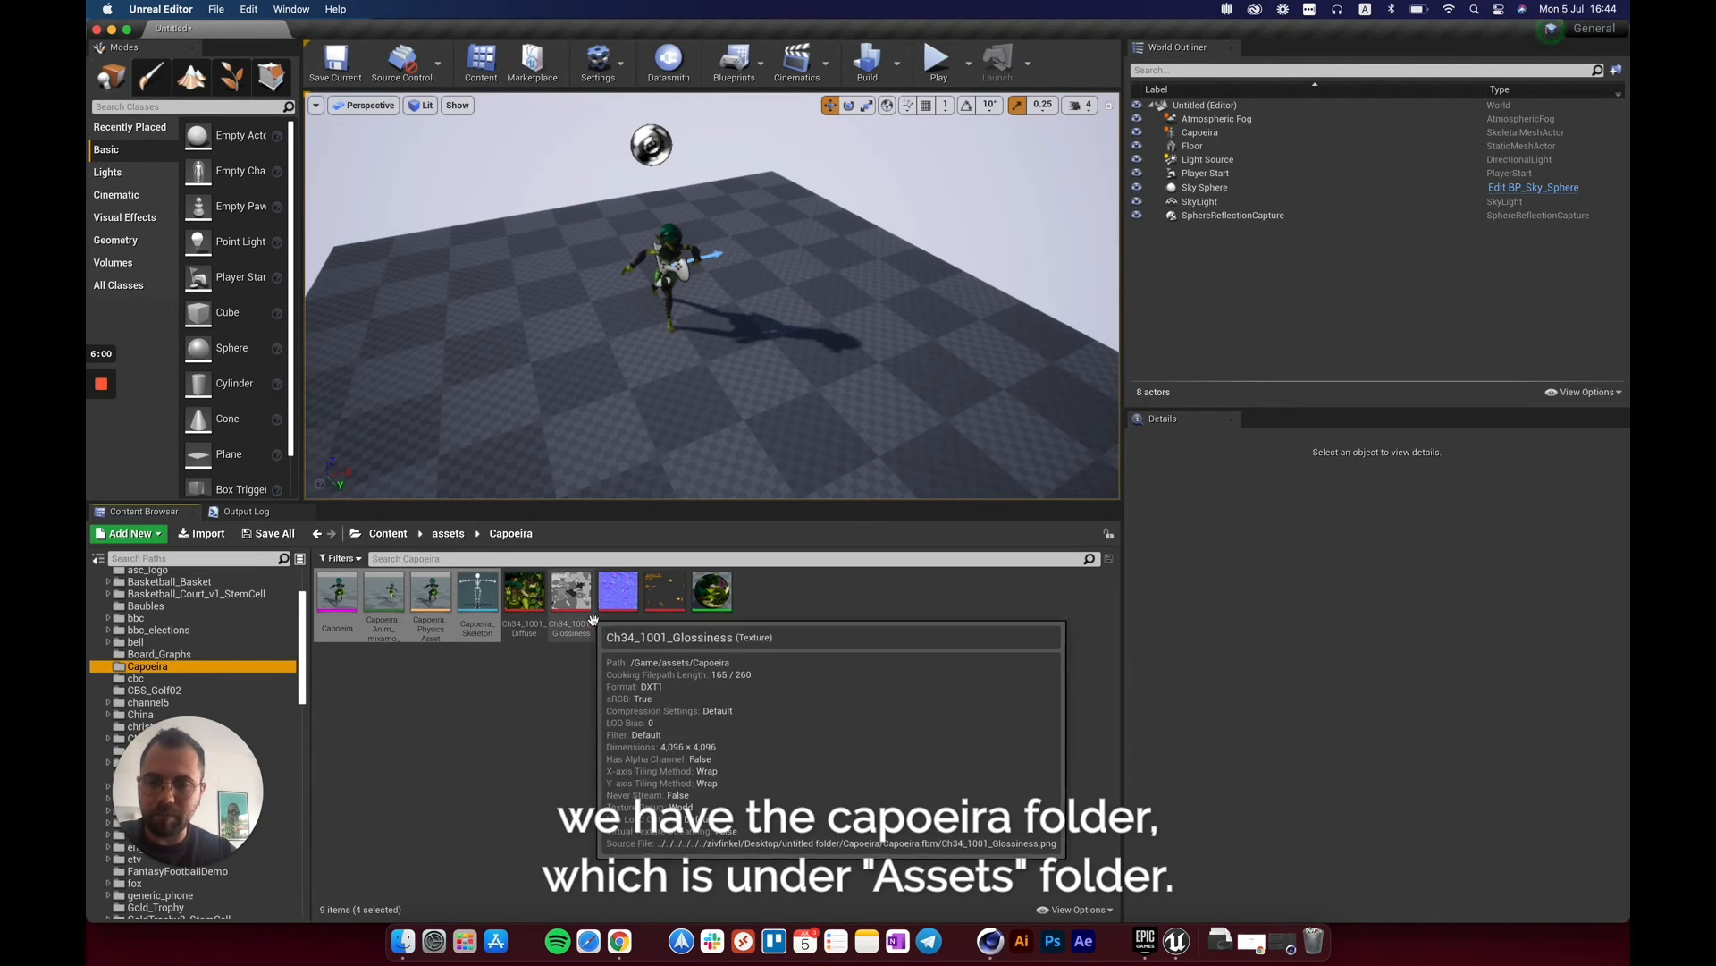
{"action": "left_click", "coordinate": [112, 30]}
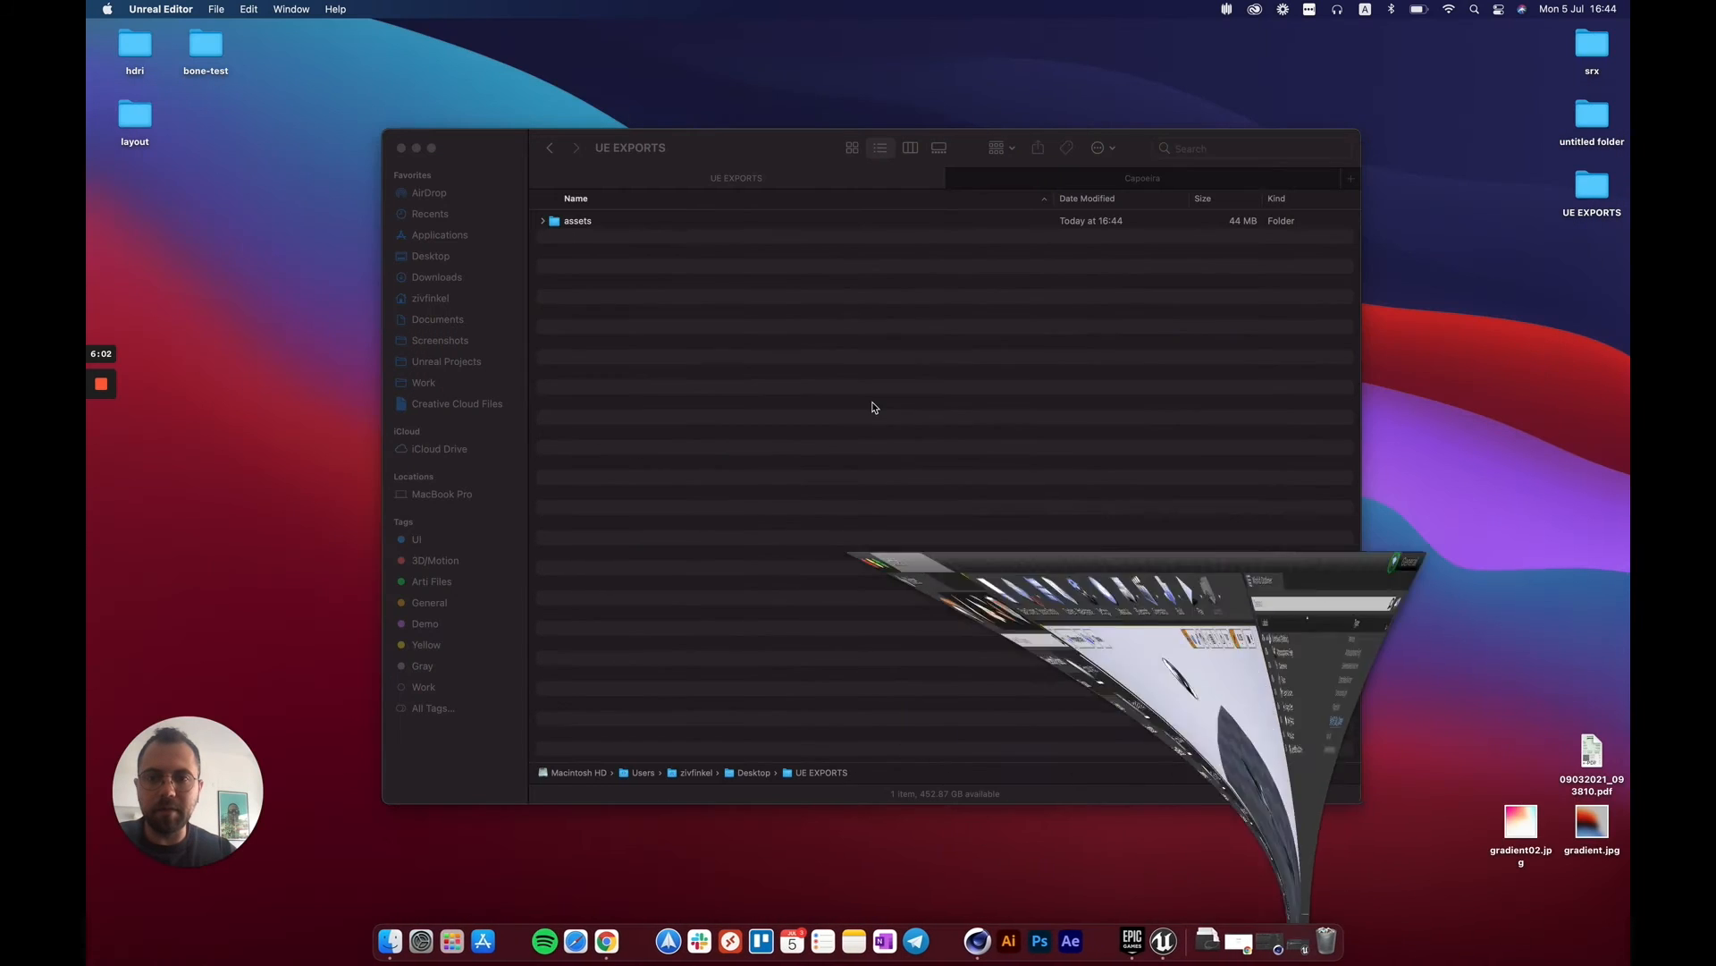
Compress the exported assets folder in UE EXPORTS into a zip archive.
{"action": "left_click_drag", "start_coordinate": [689, 154], "coordinate": [731, 179]}
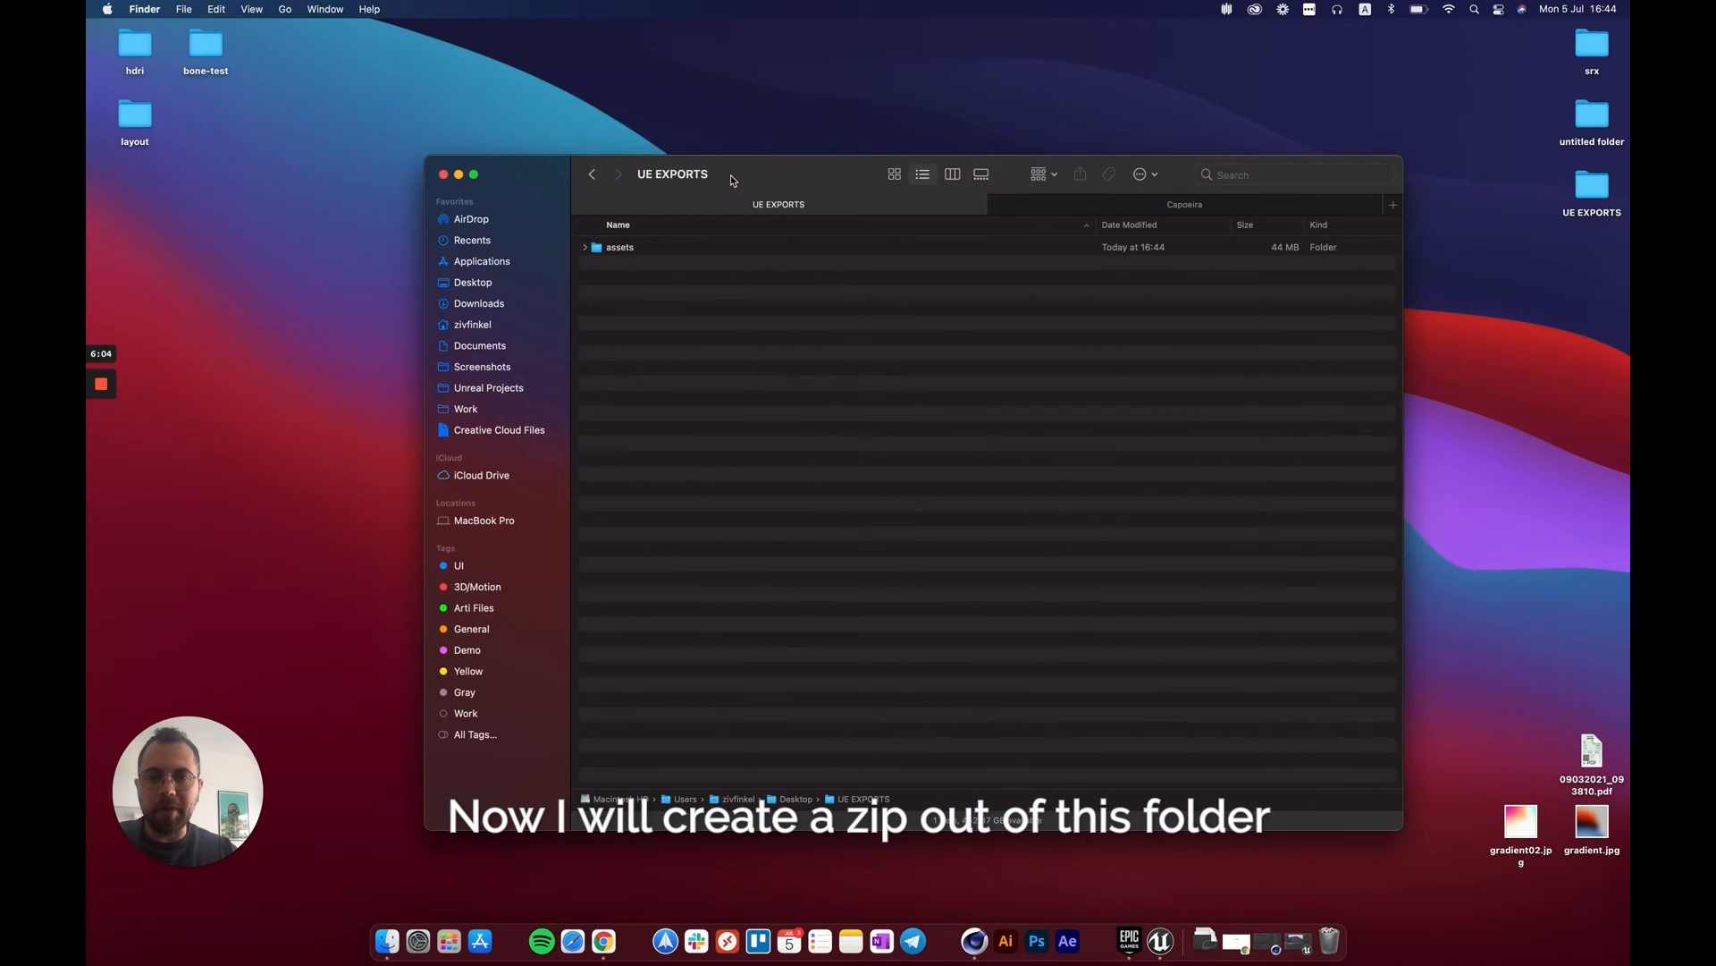
{"action": "right_click", "coordinate": [627, 256]}
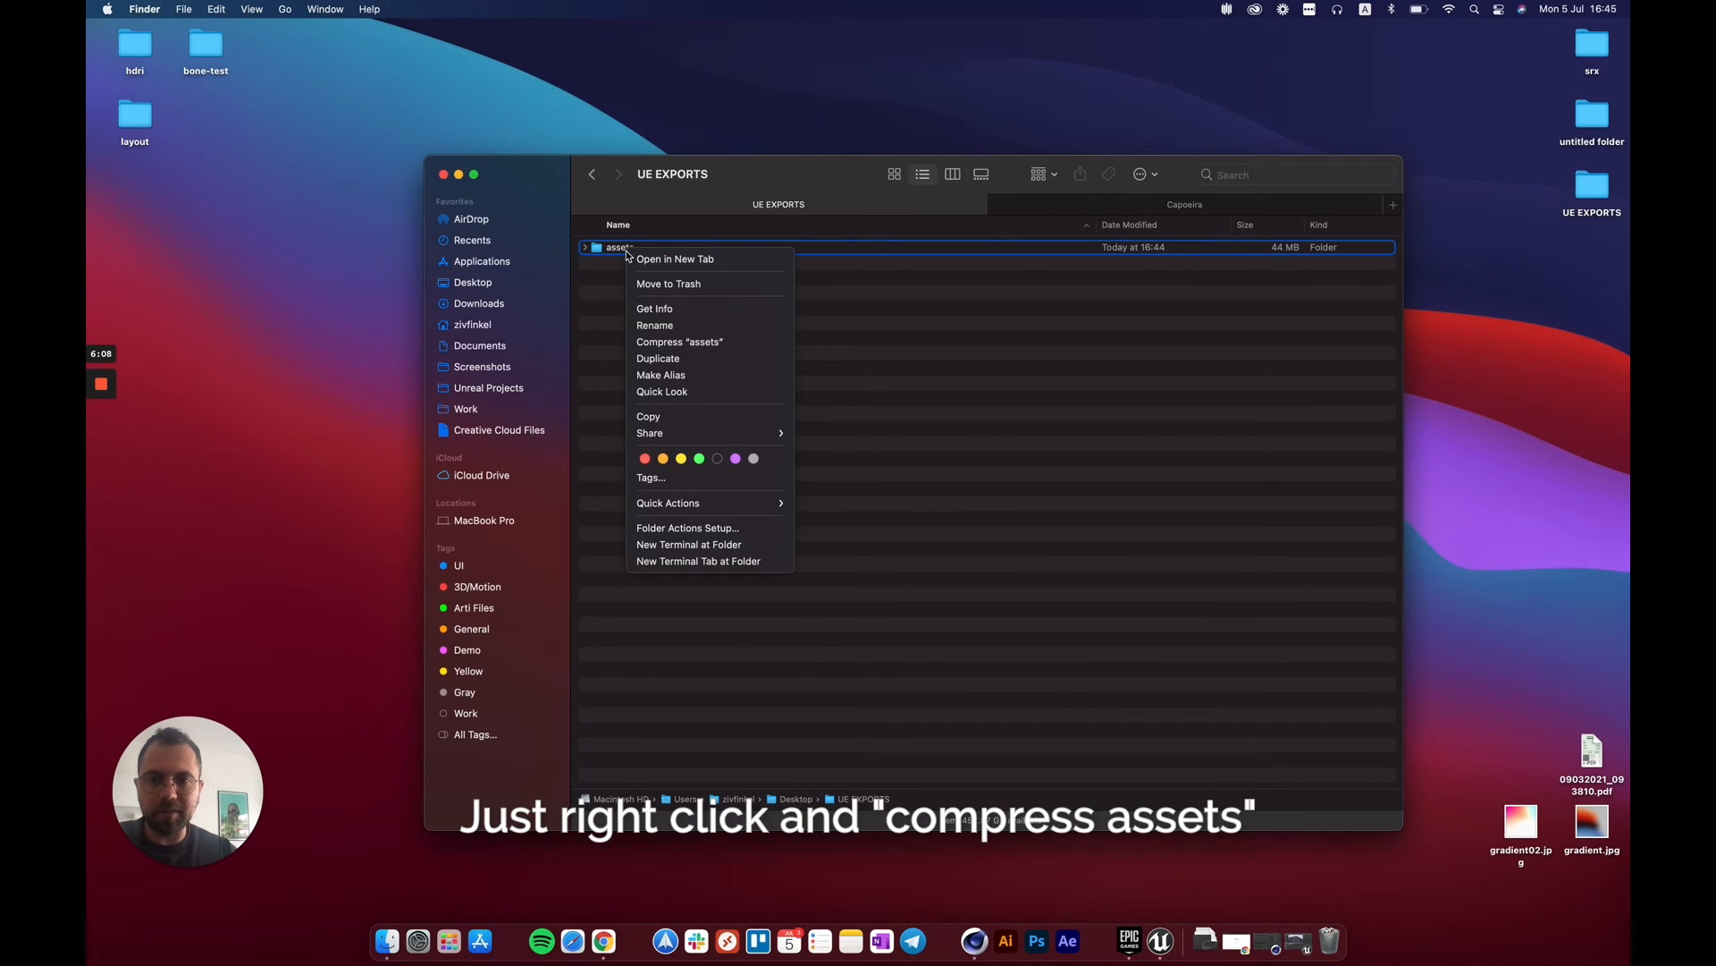
{"action": "left_click", "coordinate": [720, 343]}
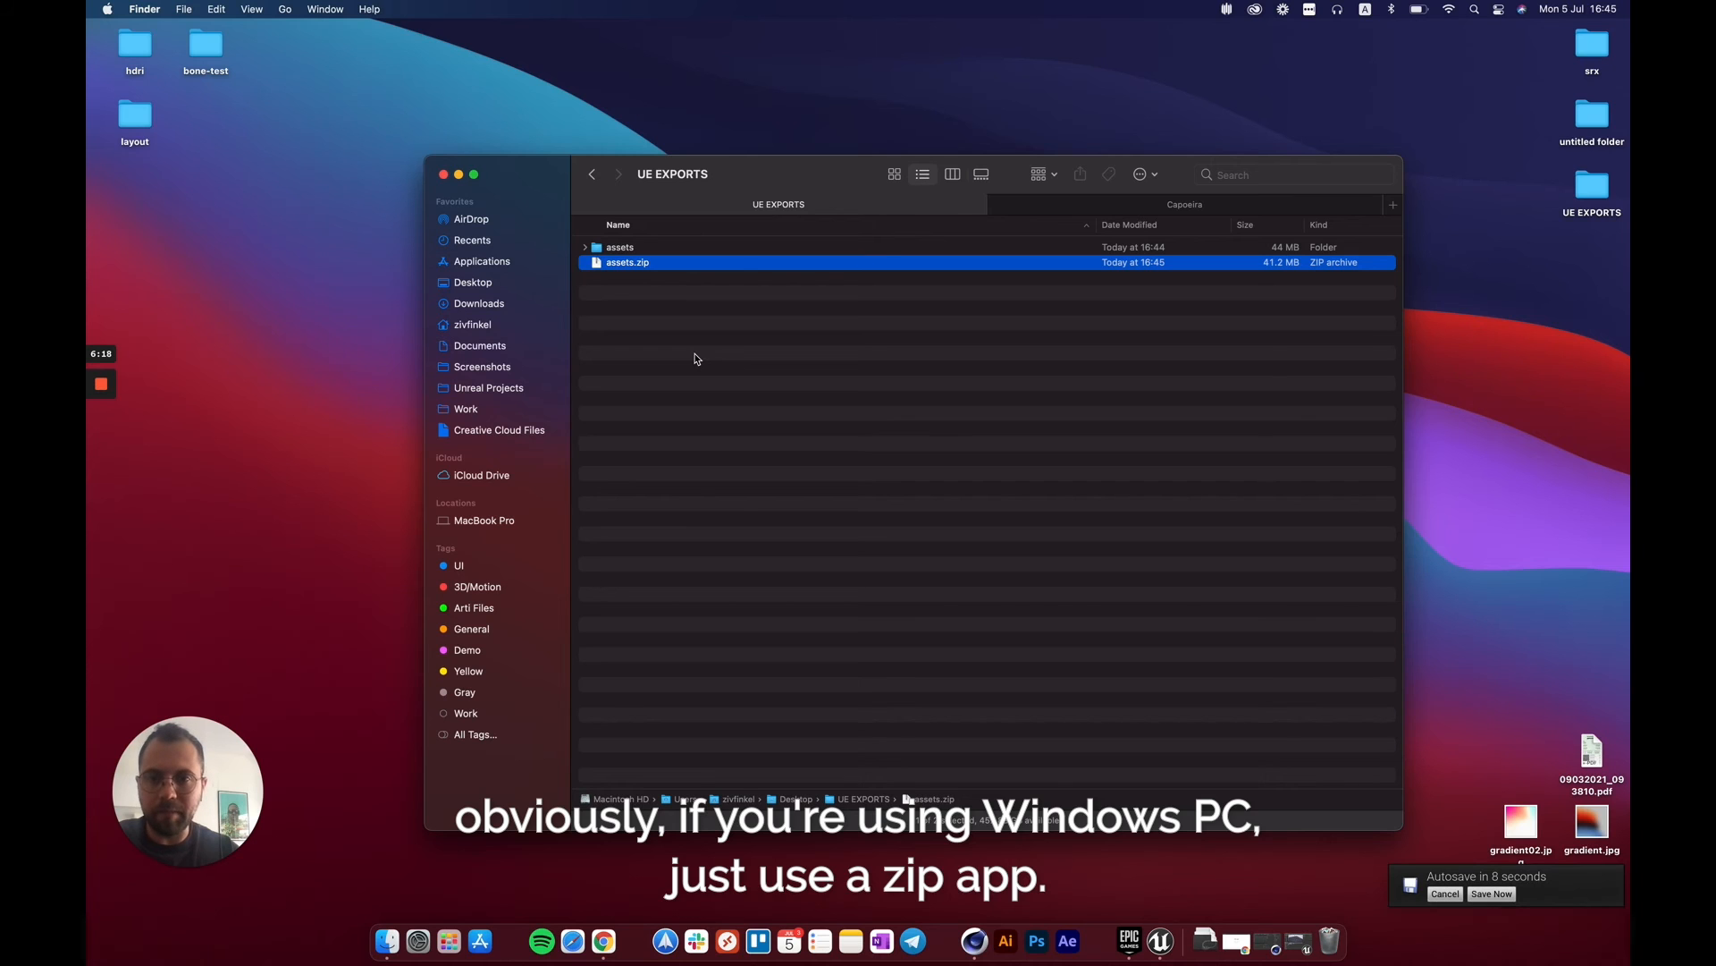
Rename the assets.zip archive to capoeira.zip.
{"action": "left_click", "coordinate": [647, 309]}
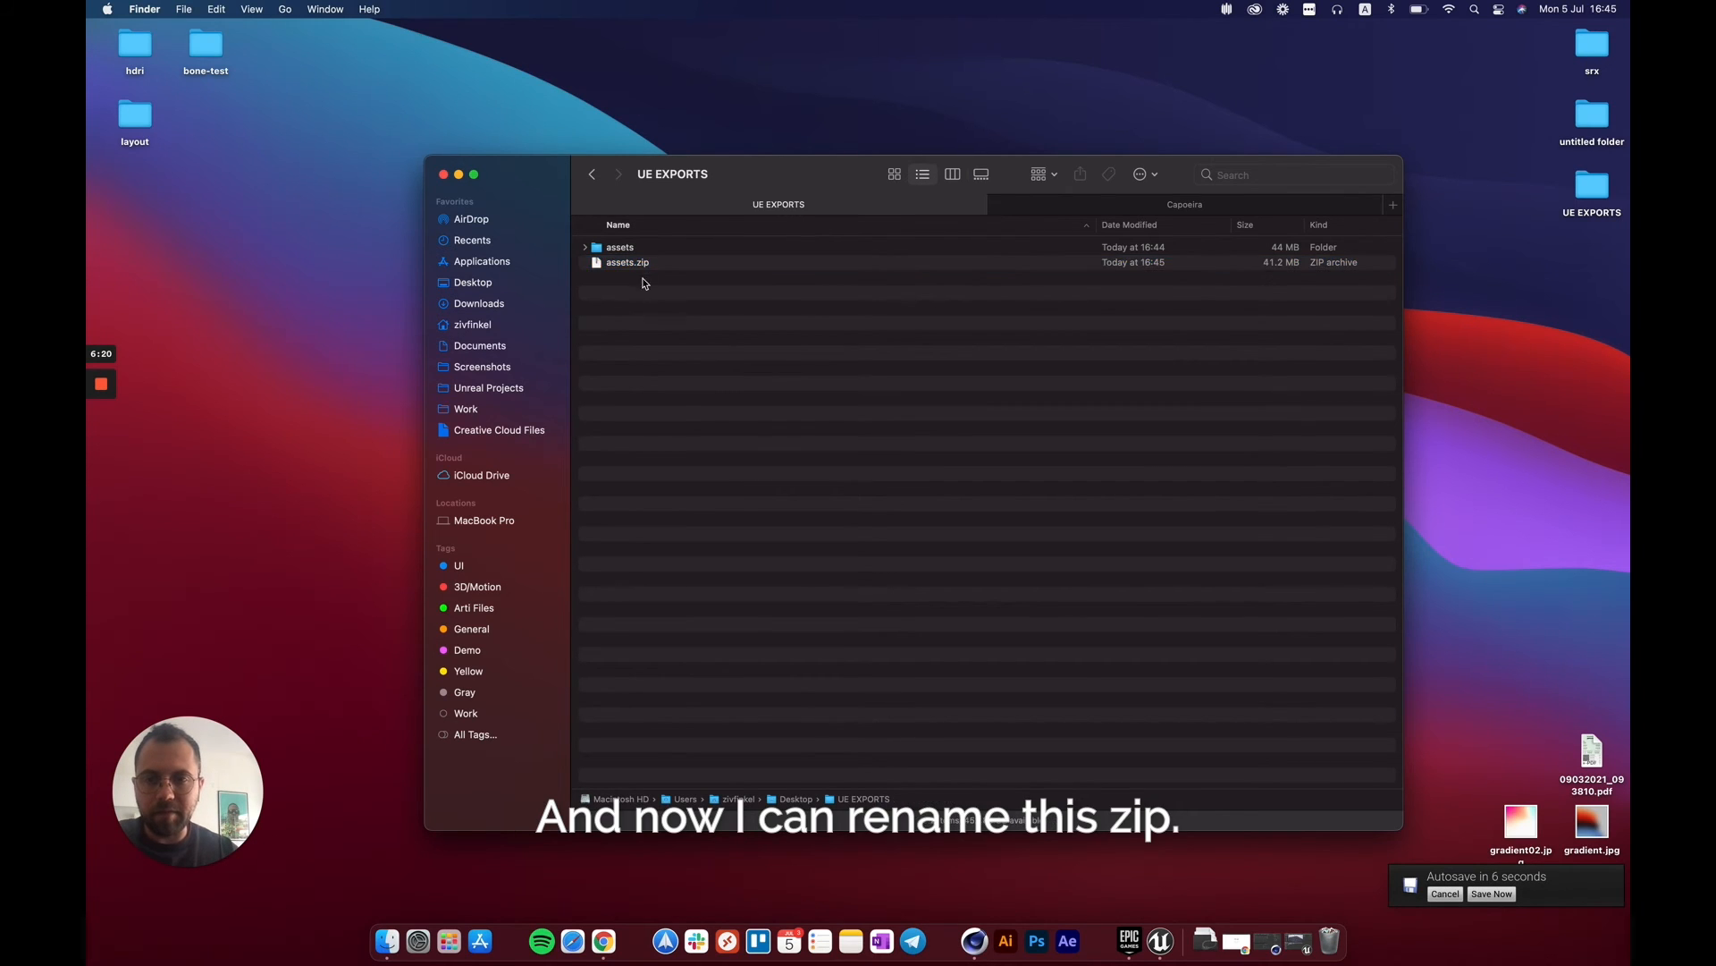
{"action": "left_click", "coordinate": [643, 265]}
{"action": "key", "text": "Return"}
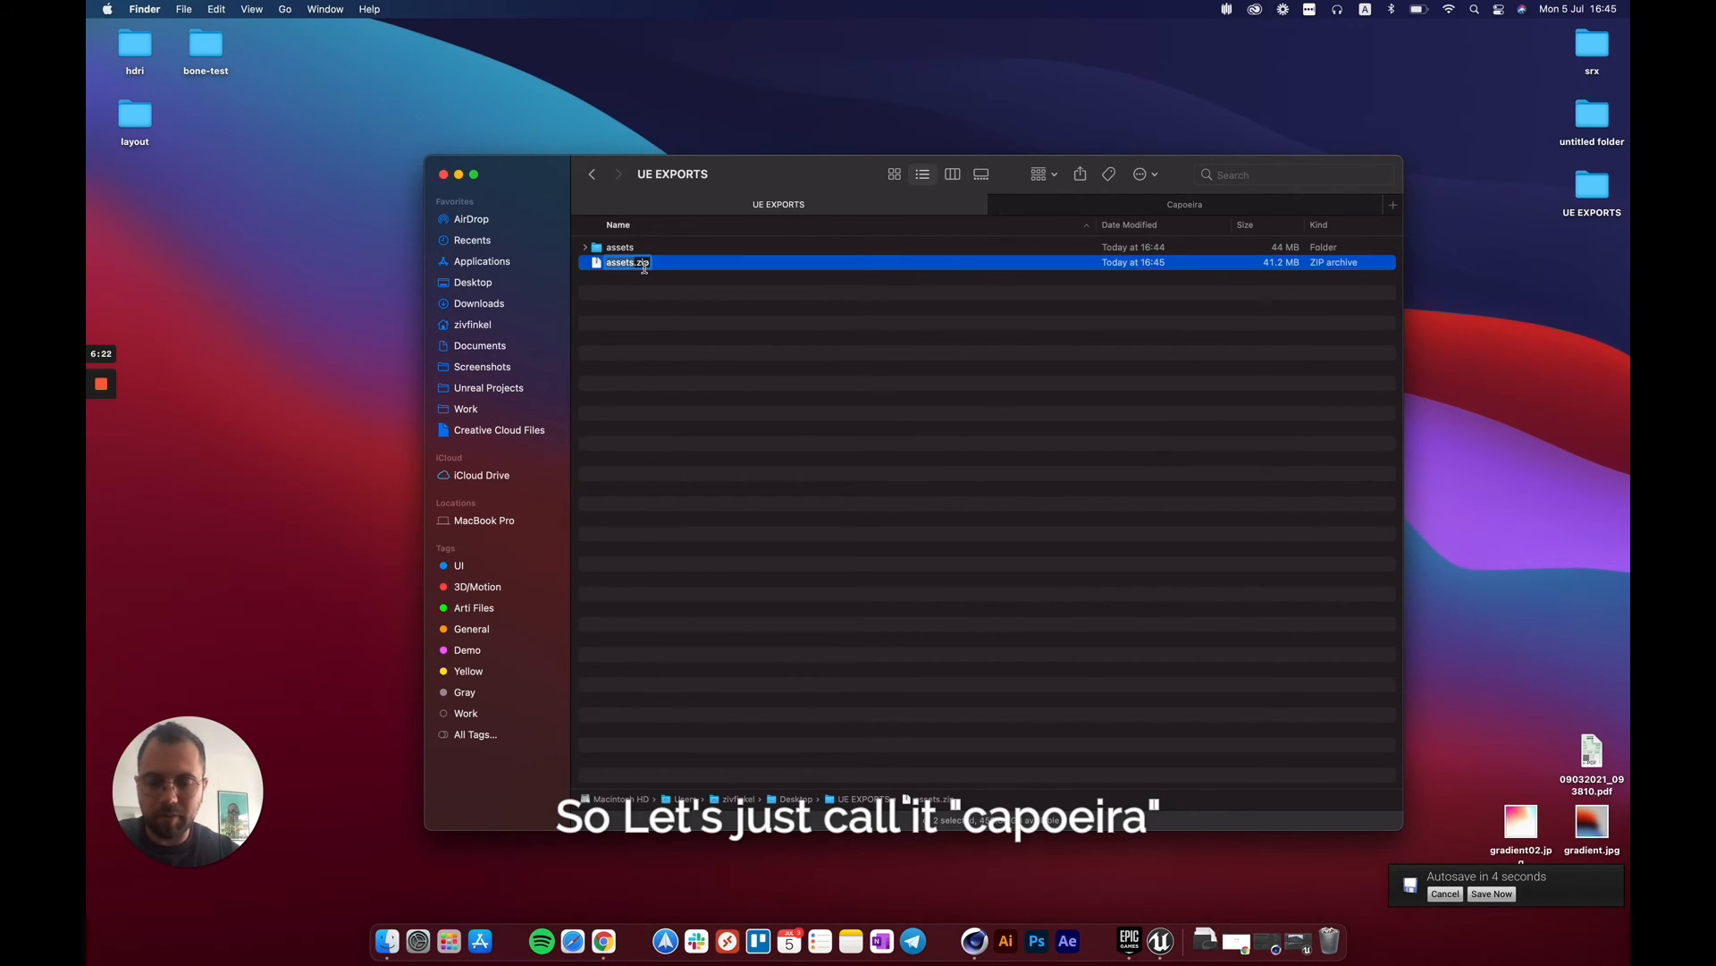
{"action": "type", "text": "c"}
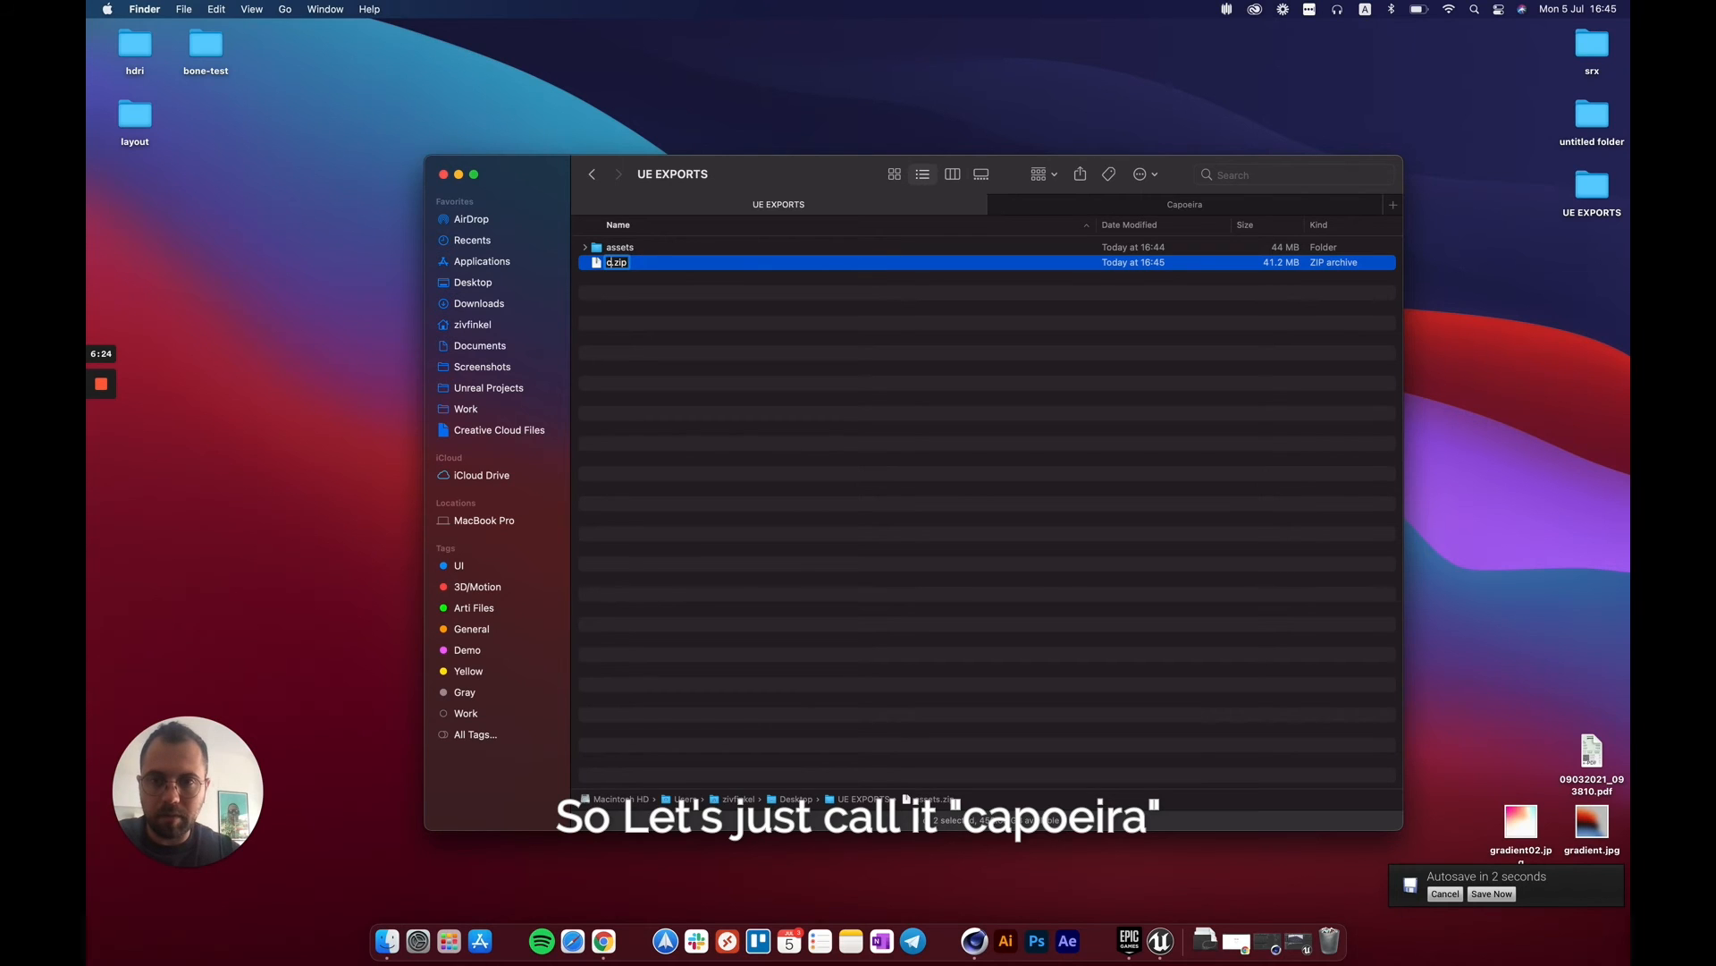
{"action": "type", "text": "apoeira"}
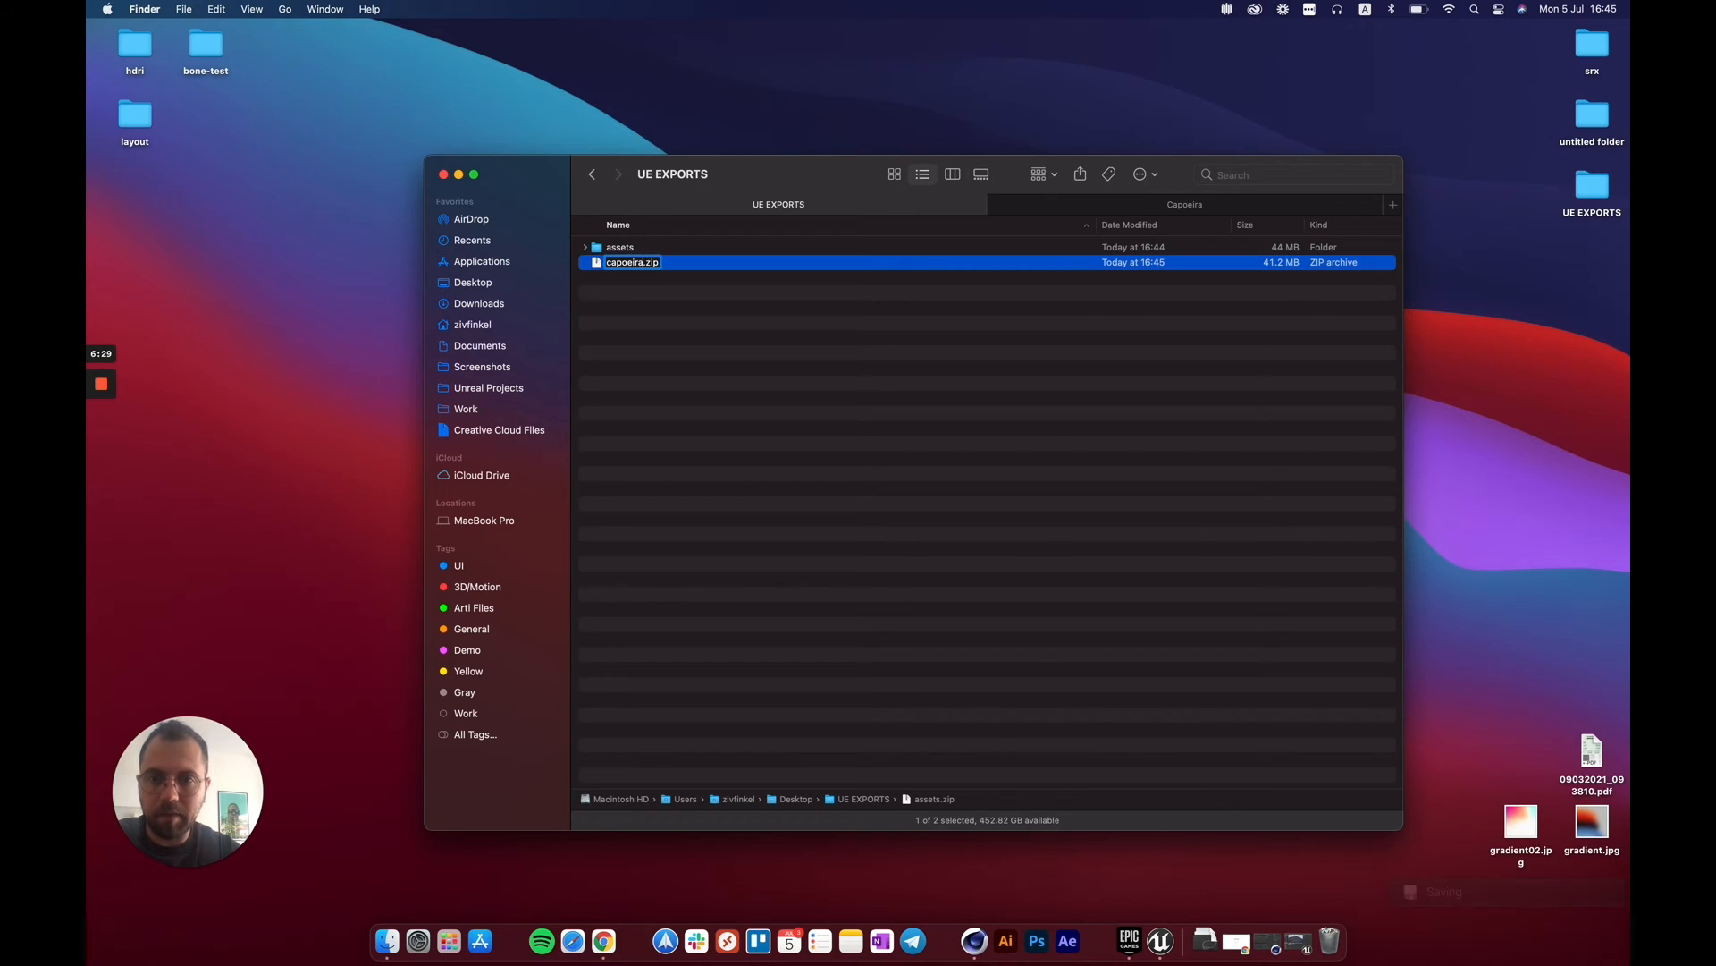
{"action": "key", "text": "Return"}
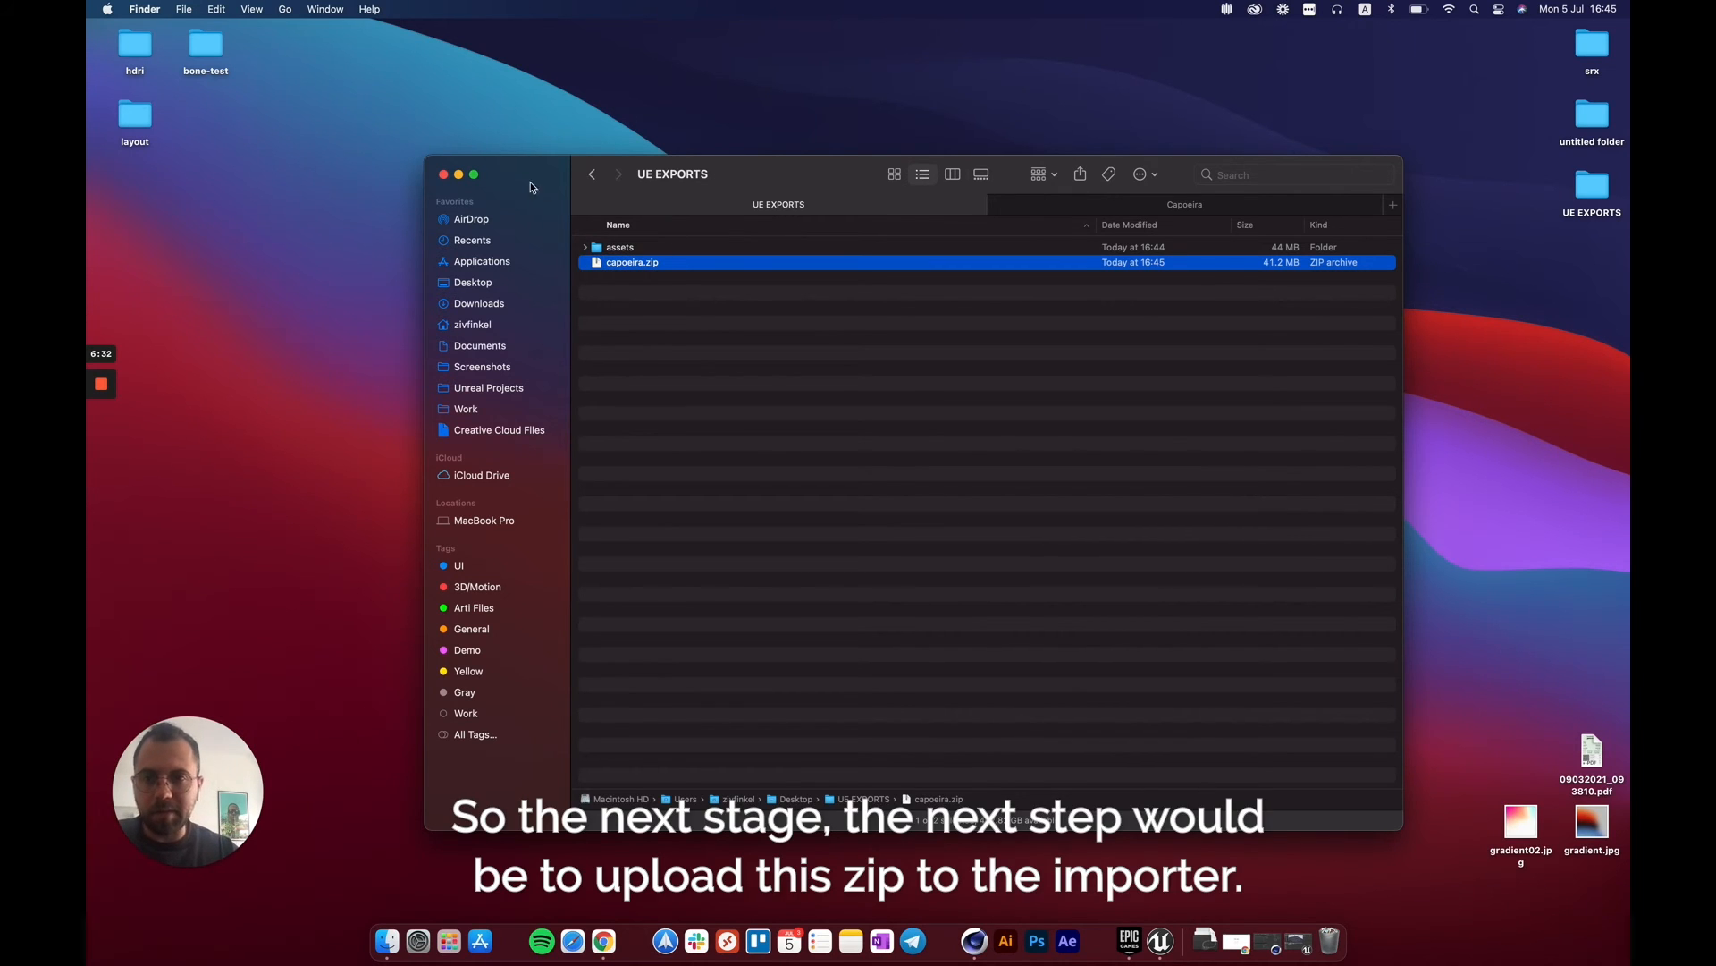
Switch to Chrome and open the Arti authoring site at authoring.arti.tv.
{"action": "left_click_drag", "start_coordinate": [531, 188], "coordinate": [511, 158]}
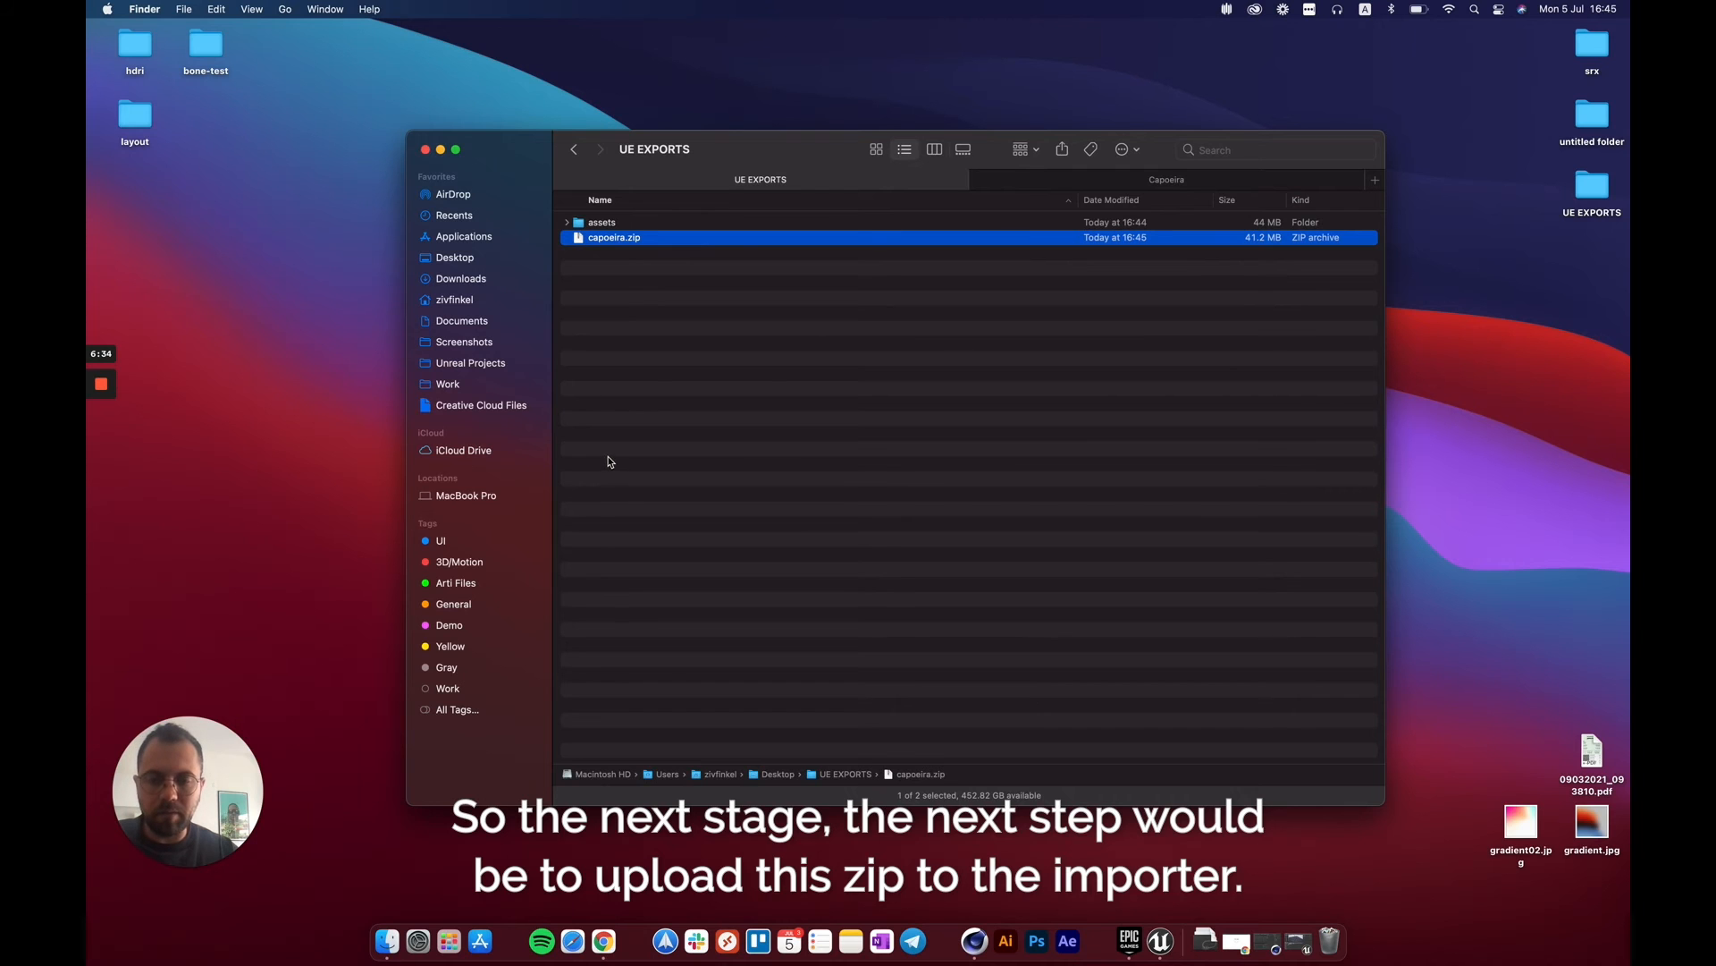
{"action": "left_click_drag", "start_coordinate": [516, 162], "coordinate": [533, 145]}
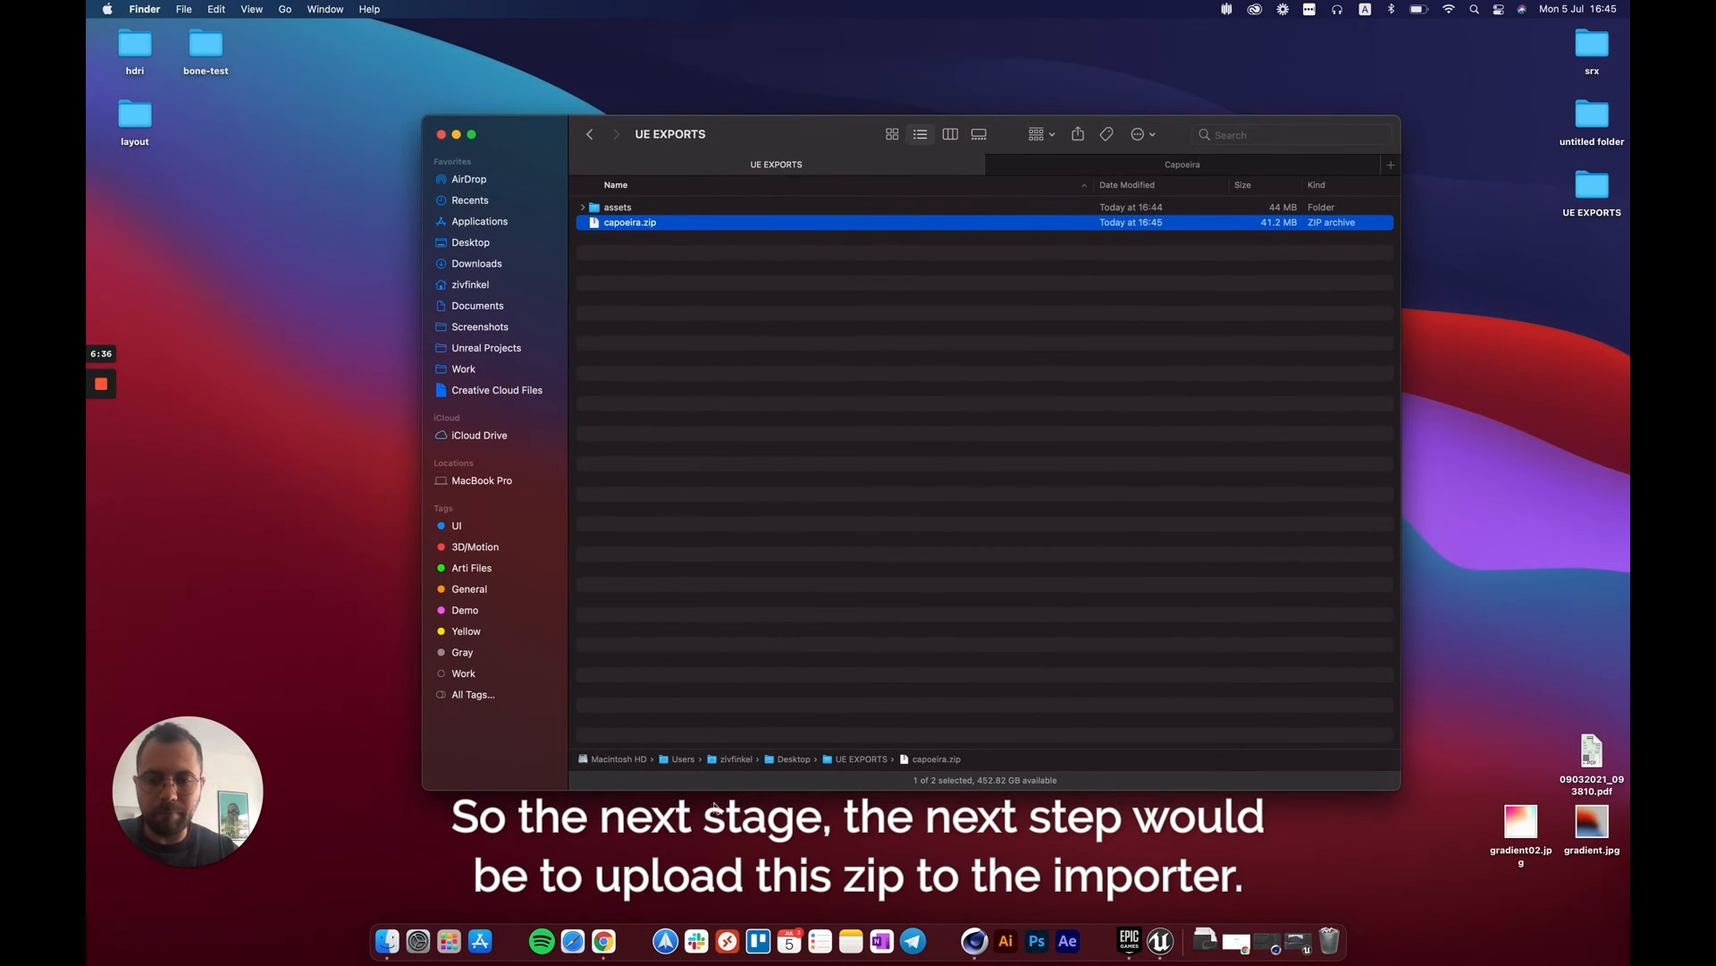
{"action": "left_click", "coordinate": [604, 941]}
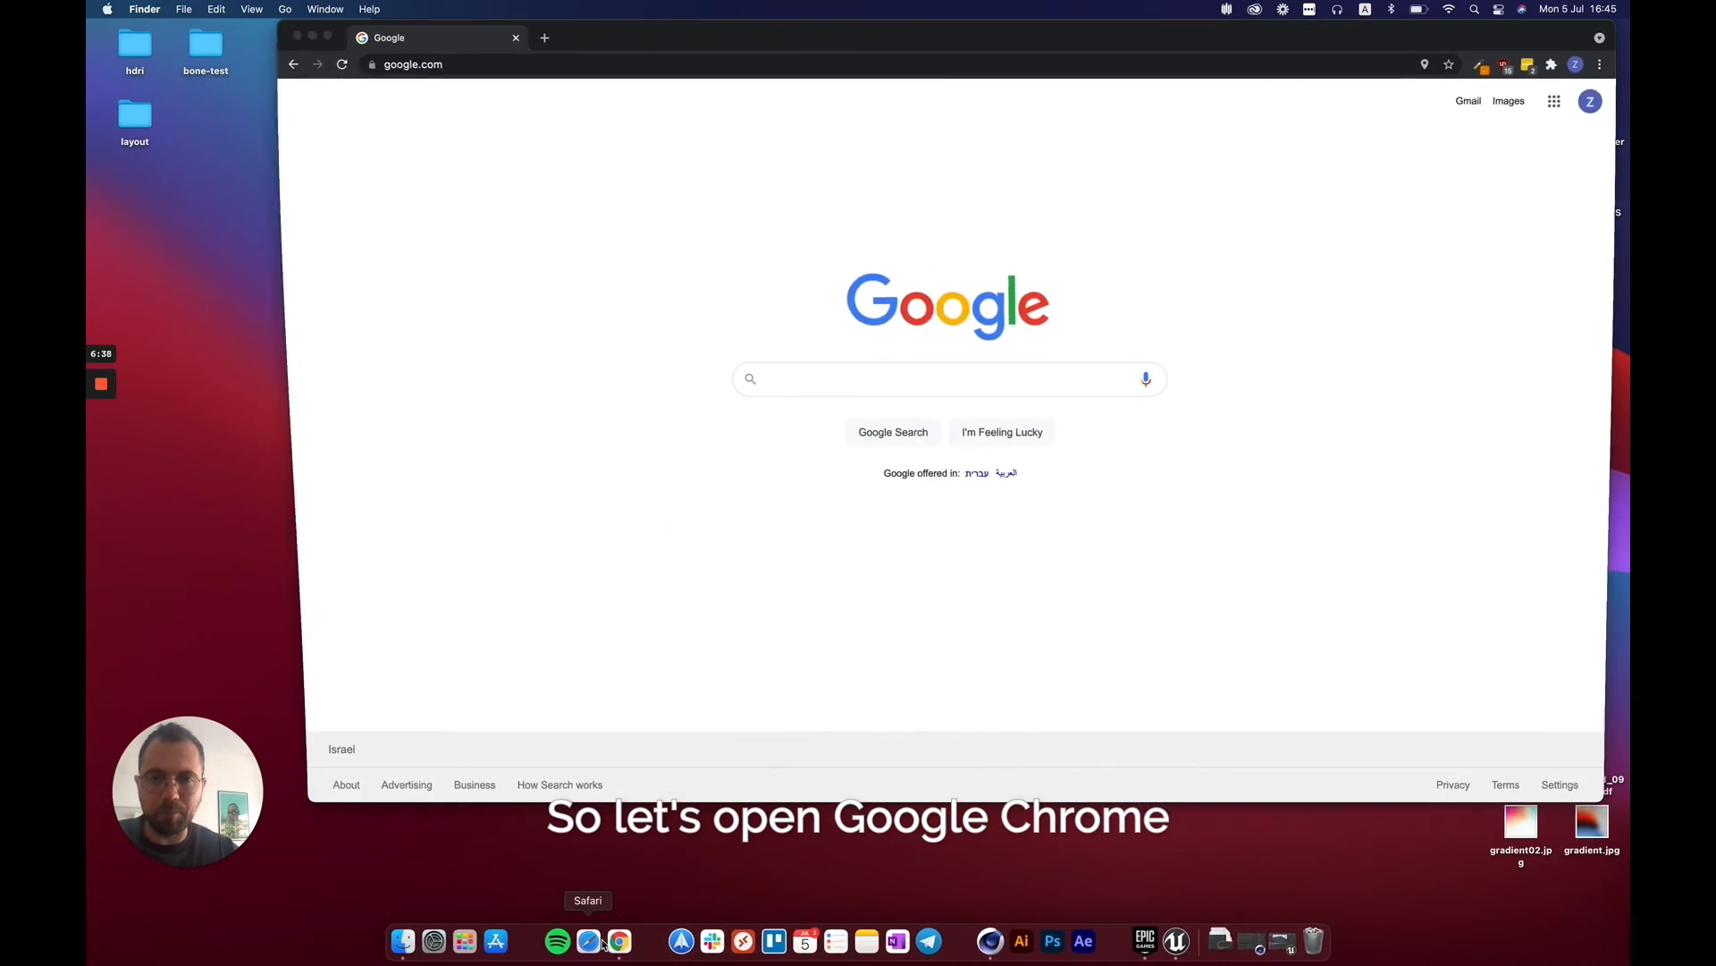
{"action": "left_click", "coordinate": [471, 66]}
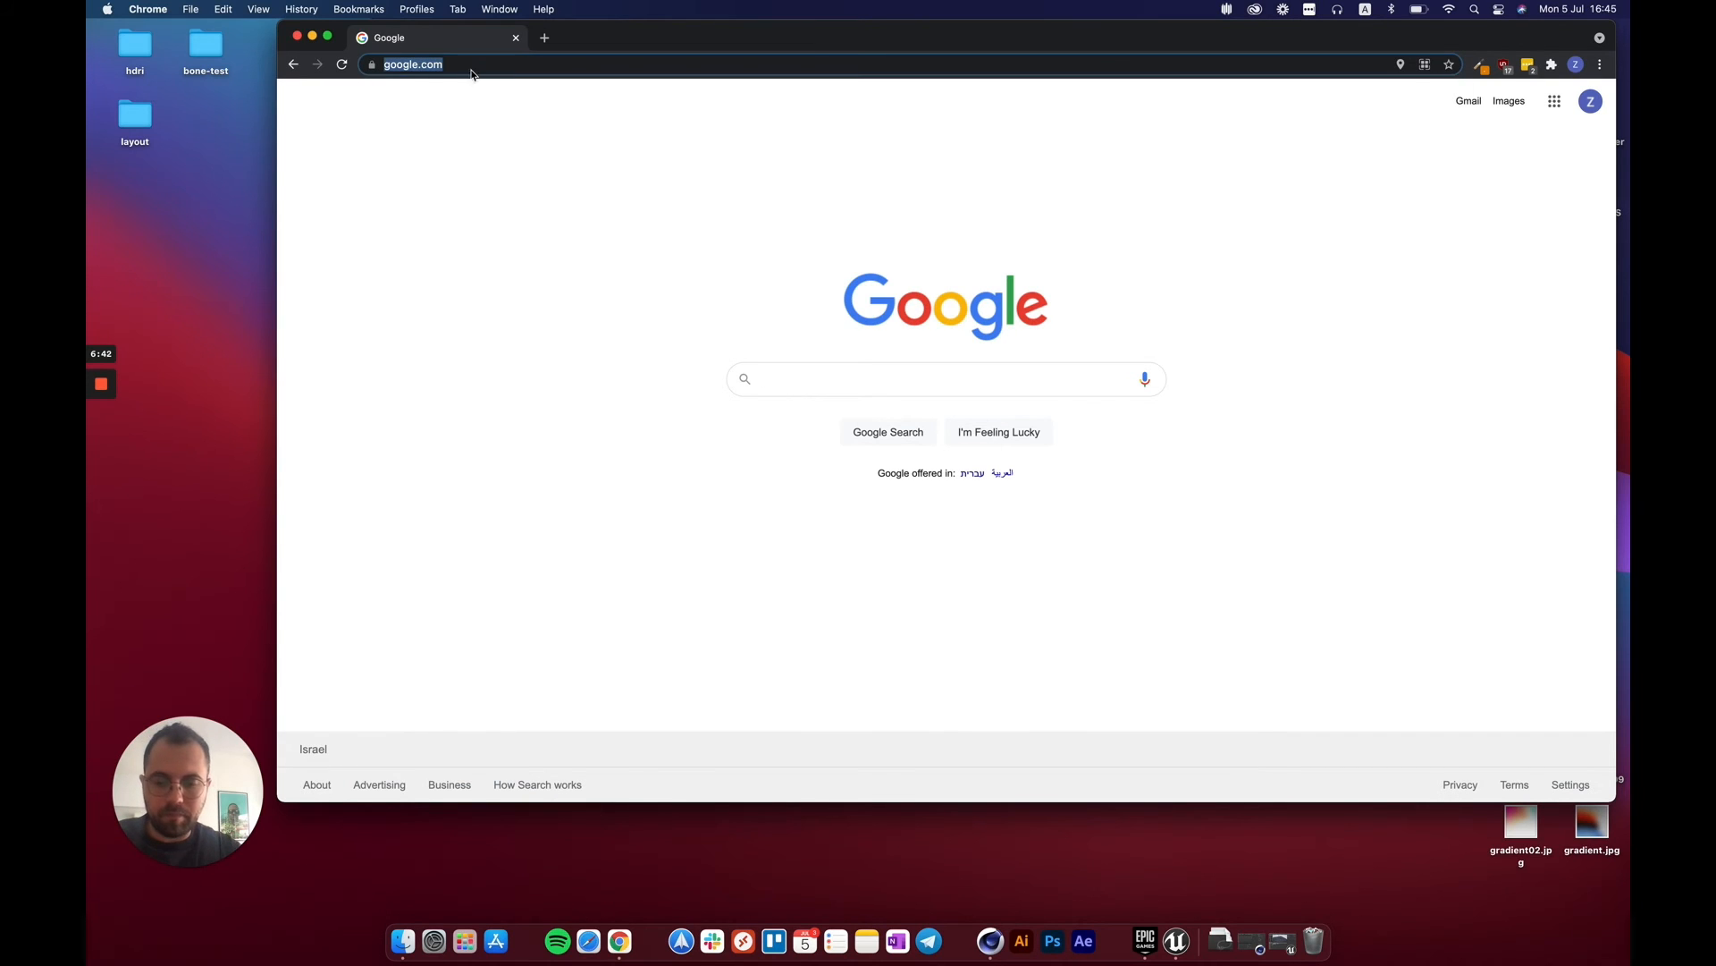
{"action": "type", "text": "au"}
{"action": "key", "text": "Return"}
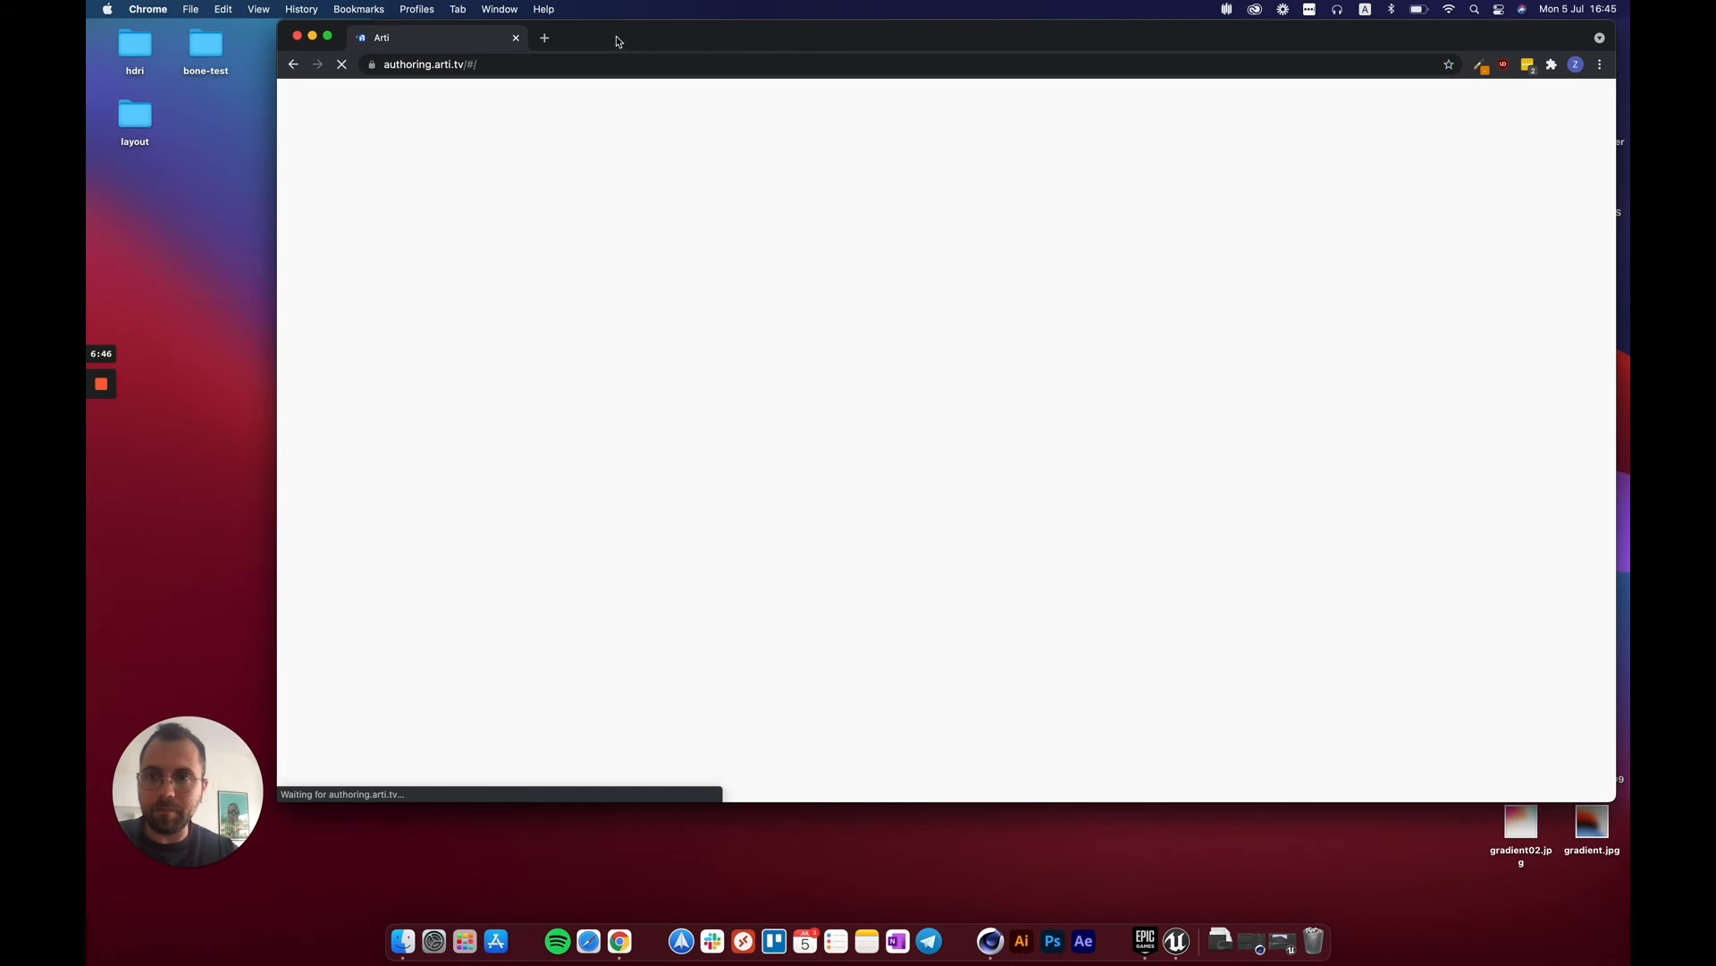
{"action": "left_click_drag", "start_coordinate": [615, 36], "coordinate": [630, 87]}
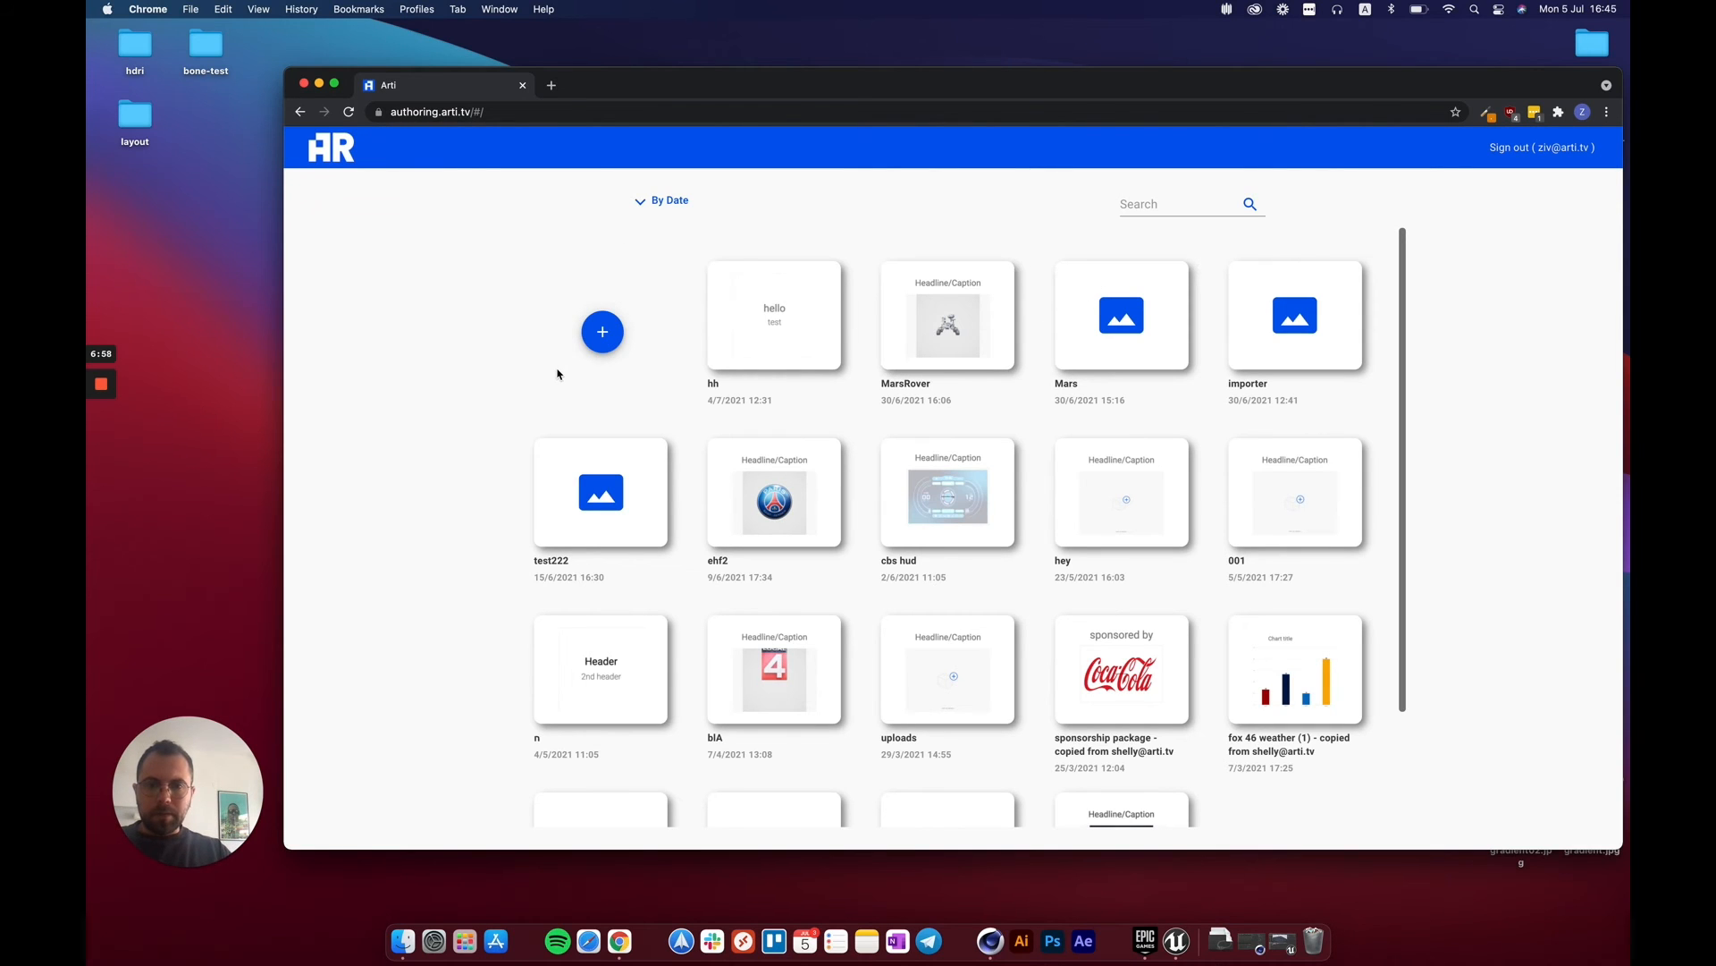
Create a new story named Capoeira.
{"action": "left_click", "coordinate": [604, 333]}
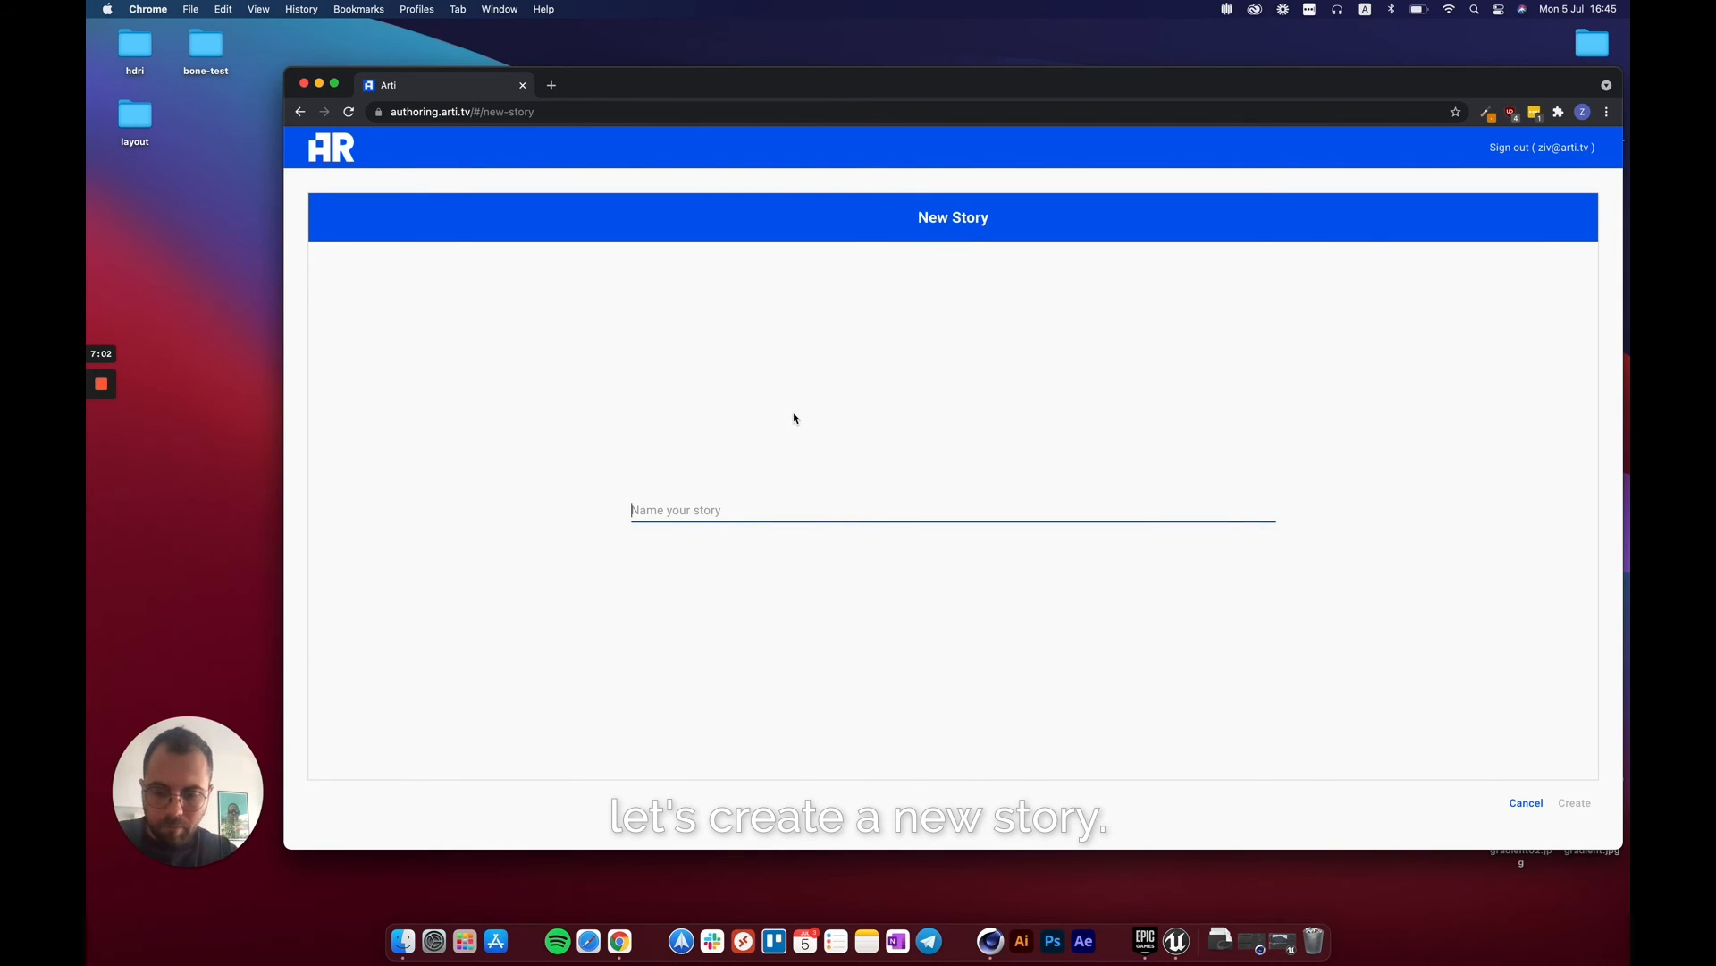
{"action": "type", "text": "CA"}
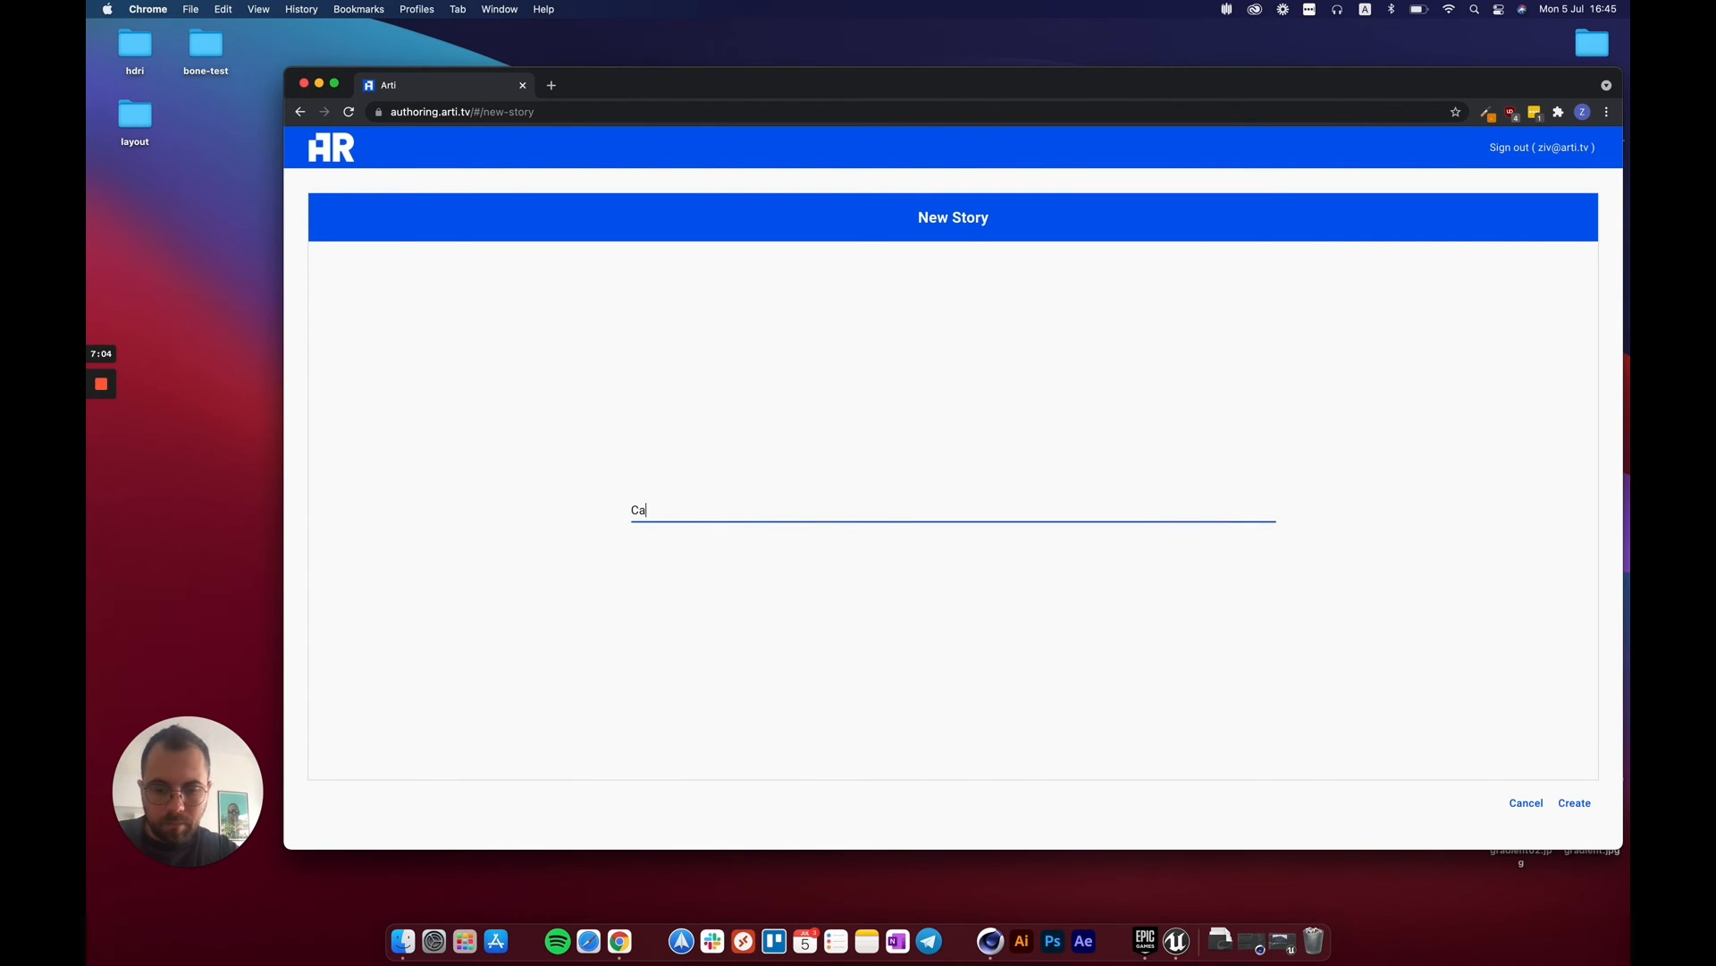
{"action": "type", "text": "poeira"}
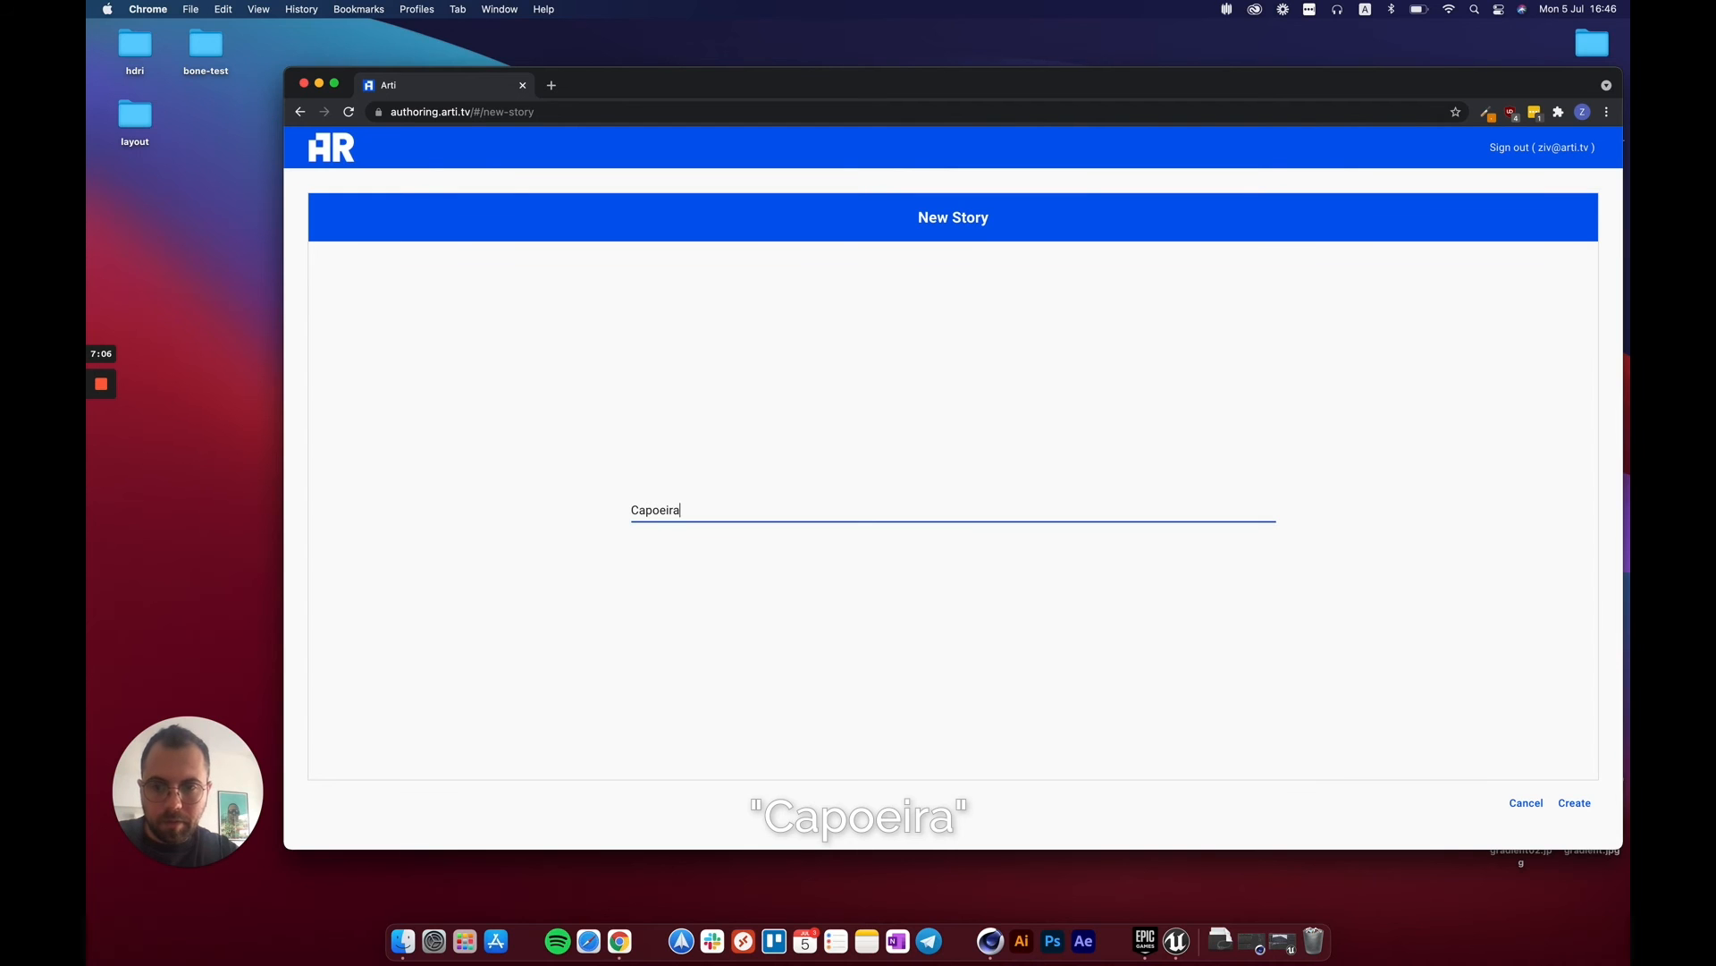
{"action": "key", "text": "Return"}
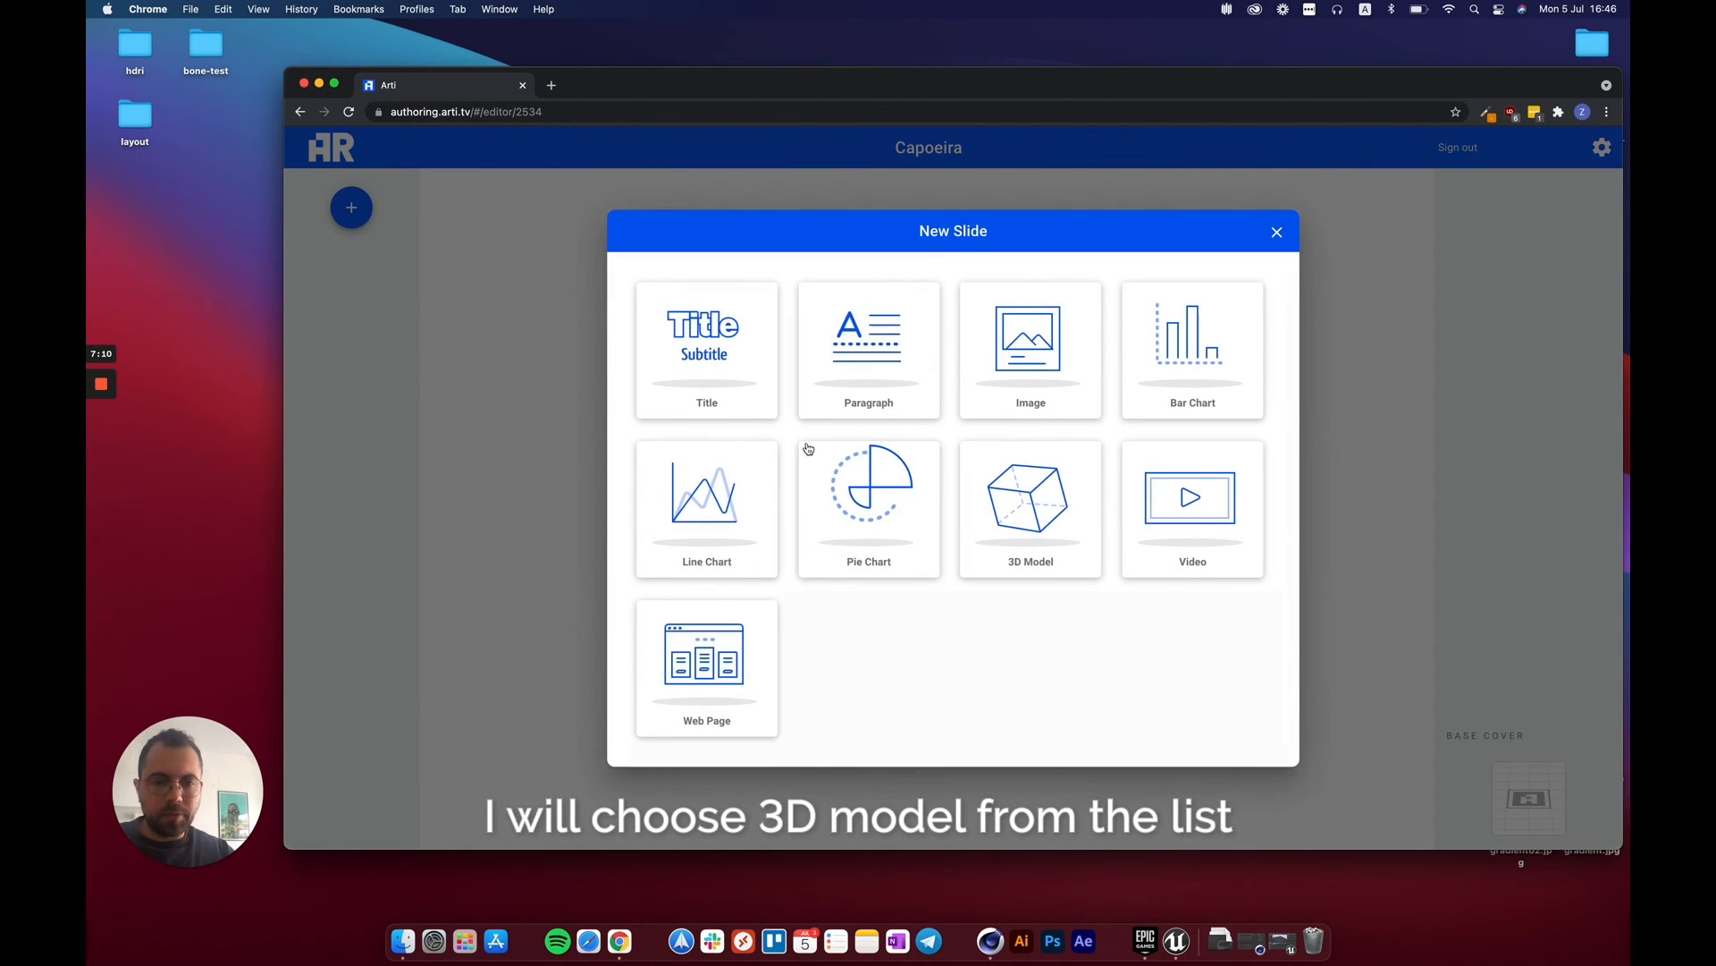
Add a 3D Model slide to the story and open the upload page for a new model from its model library.
{"action": "left_click", "coordinate": [1027, 506]}
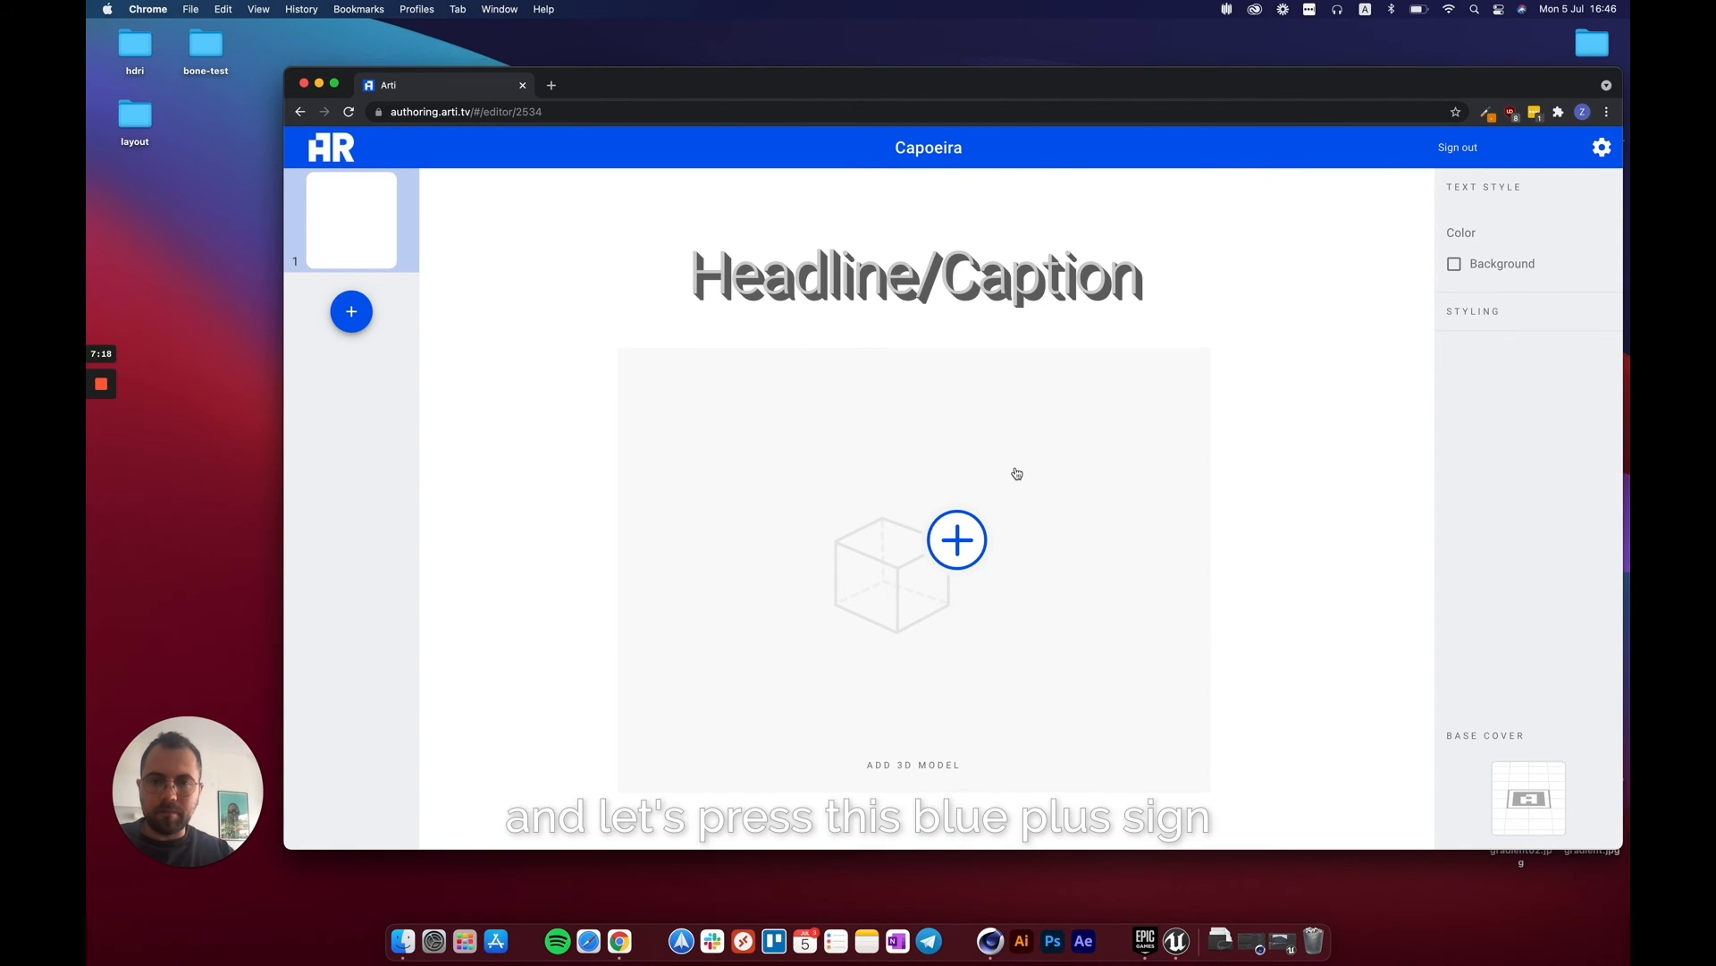
{"action": "left_click", "coordinate": [958, 540]}
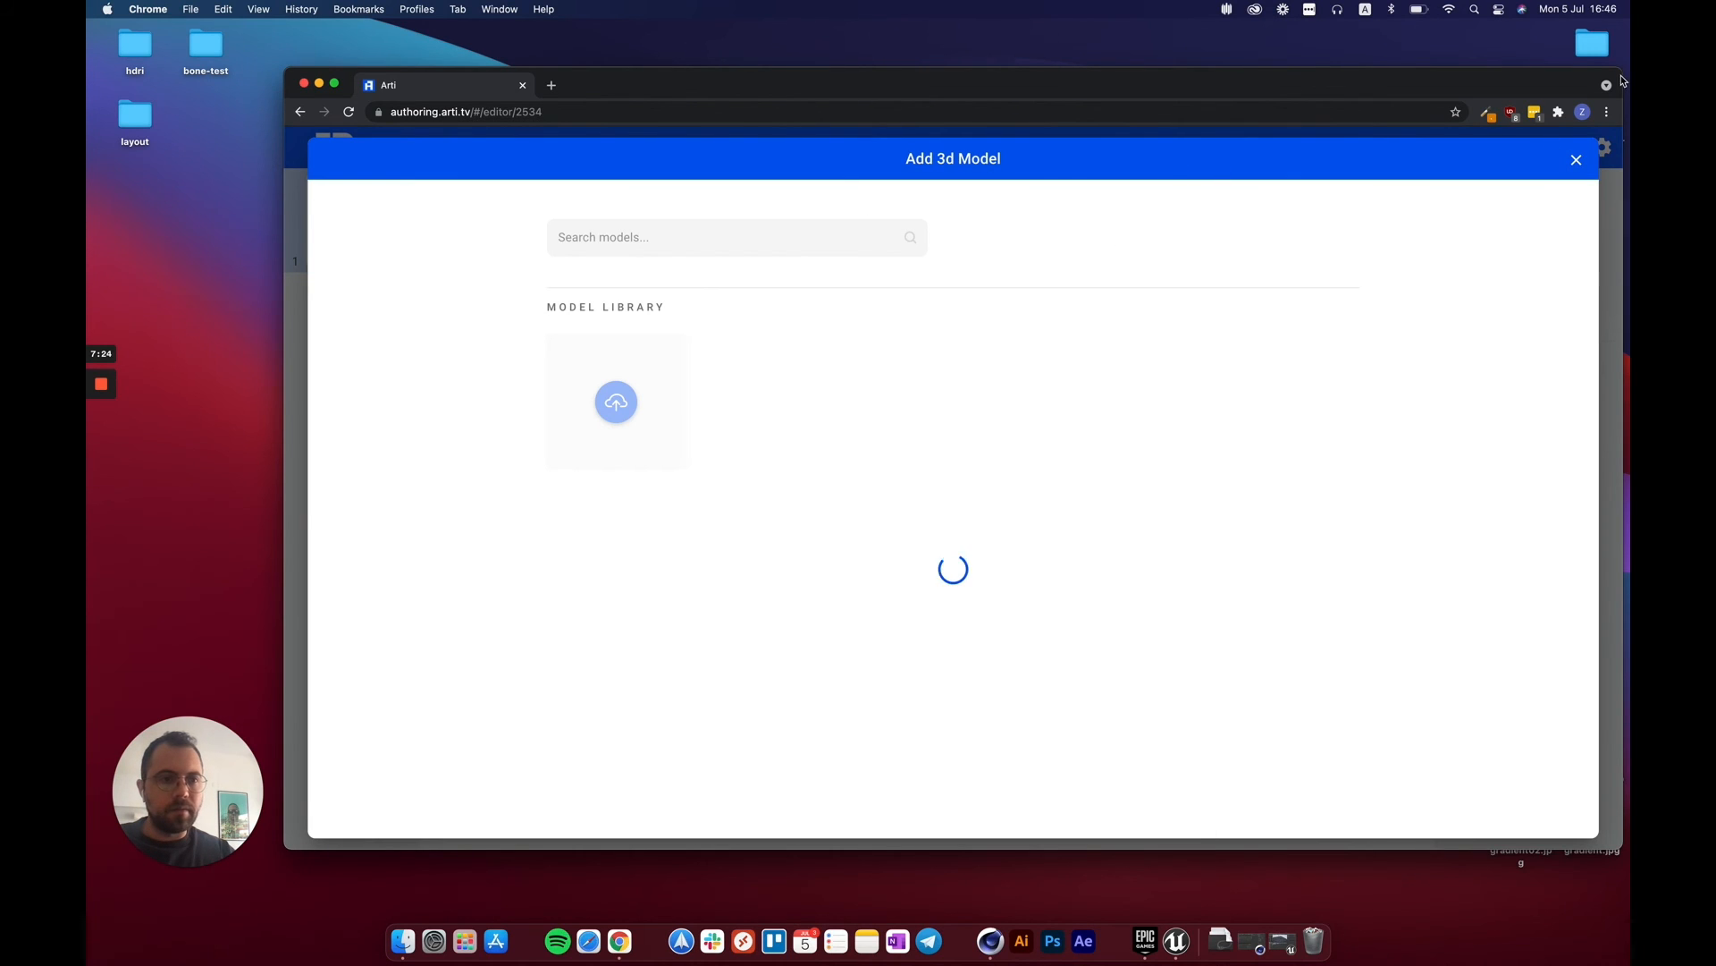
{"action": "left_click_drag", "start_coordinate": [1600, 79], "coordinate": [1370, 69]}
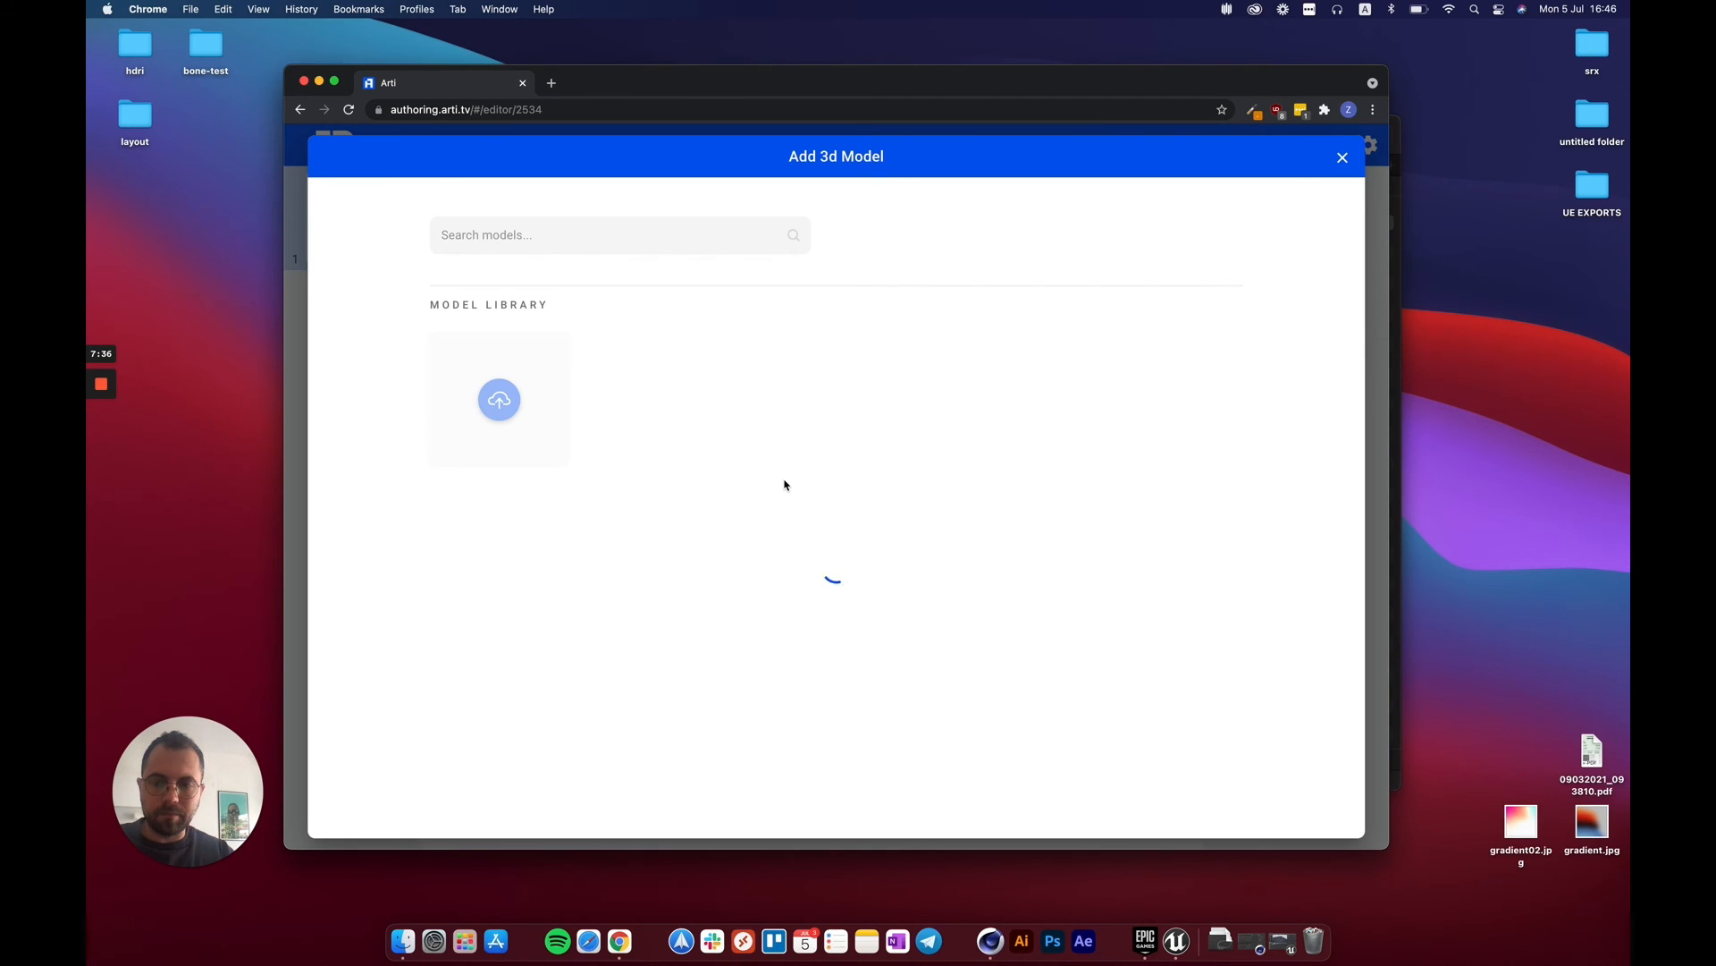
{"action": "left_click", "coordinate": [503, 407]}
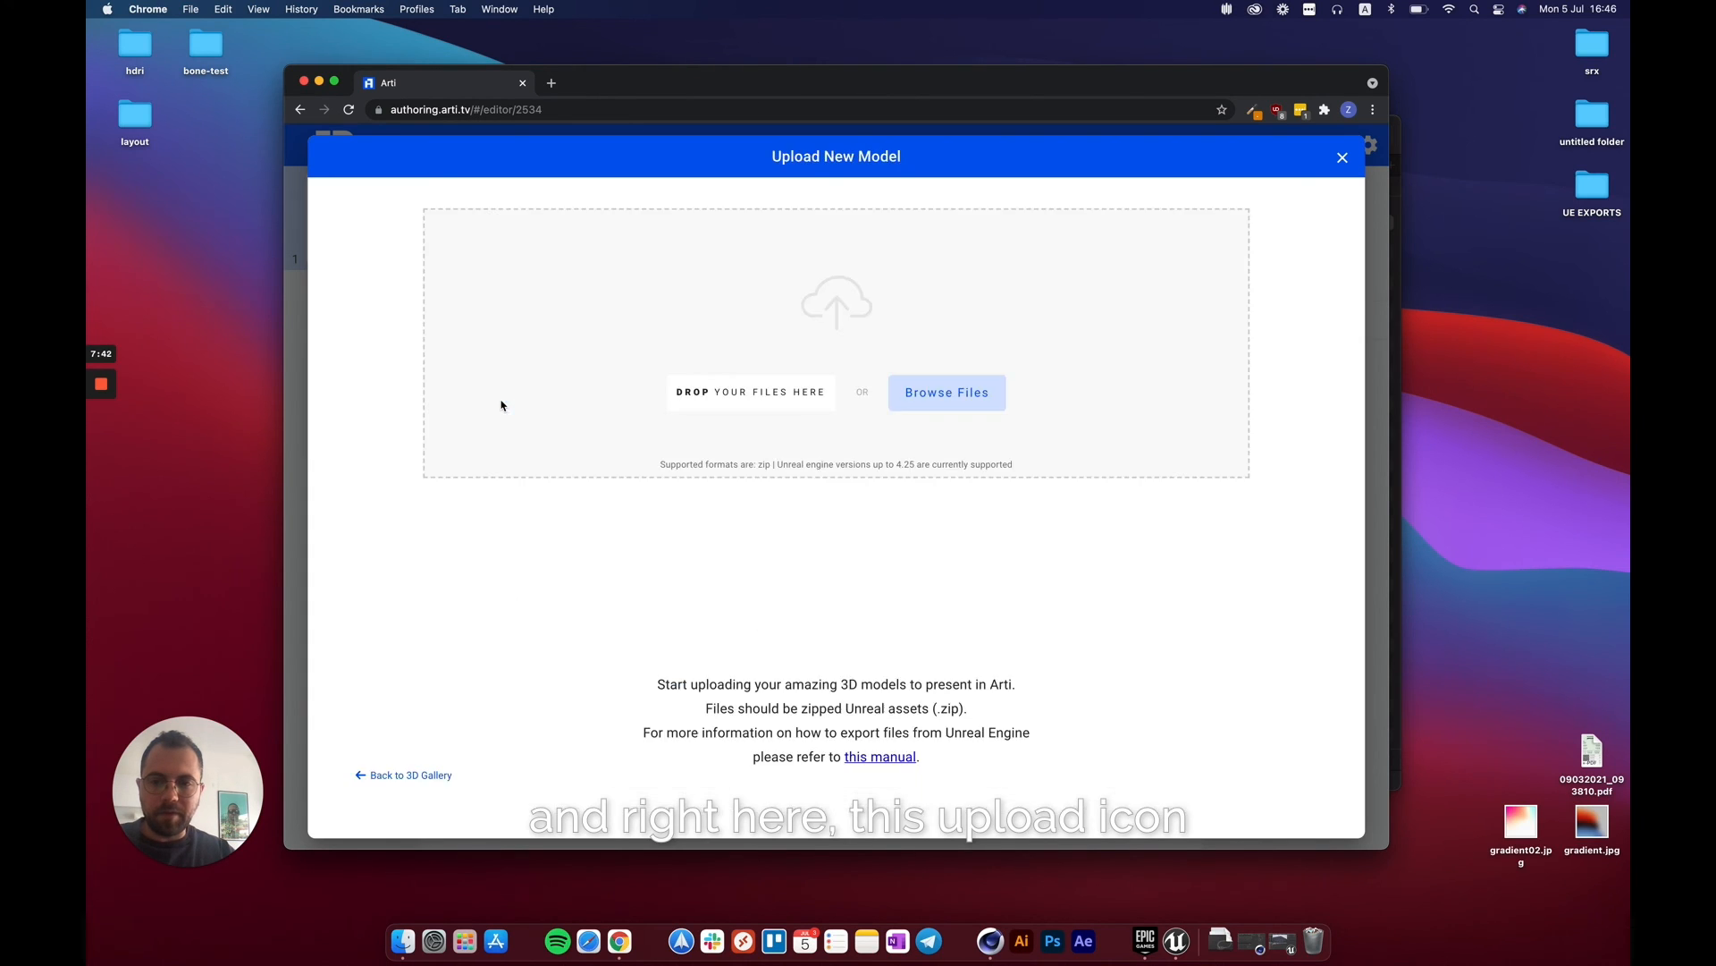
Bring up the UE EXPORTS folder in Finder and add capoeira.zip to the upload area for the new model.
{"action": "left_click", "coordinate": [402, 941]}
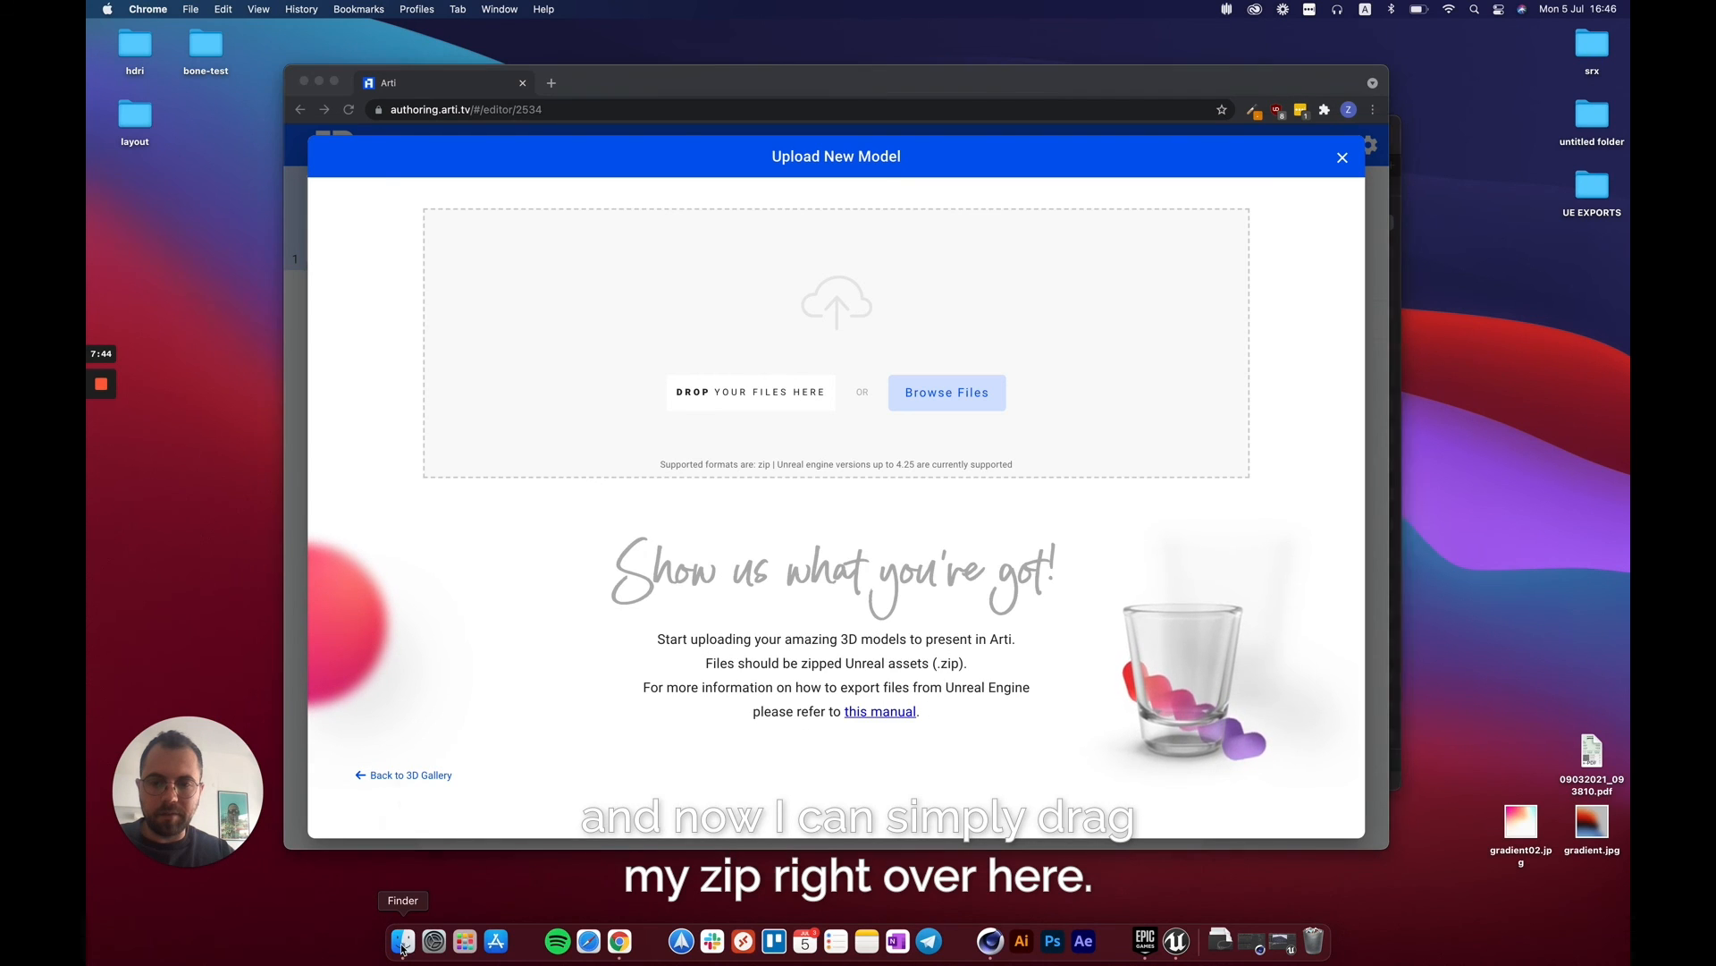
{"action": "left_click_drag", "start_coordinate": [771, 152], "coordinate": [1169, 195]}
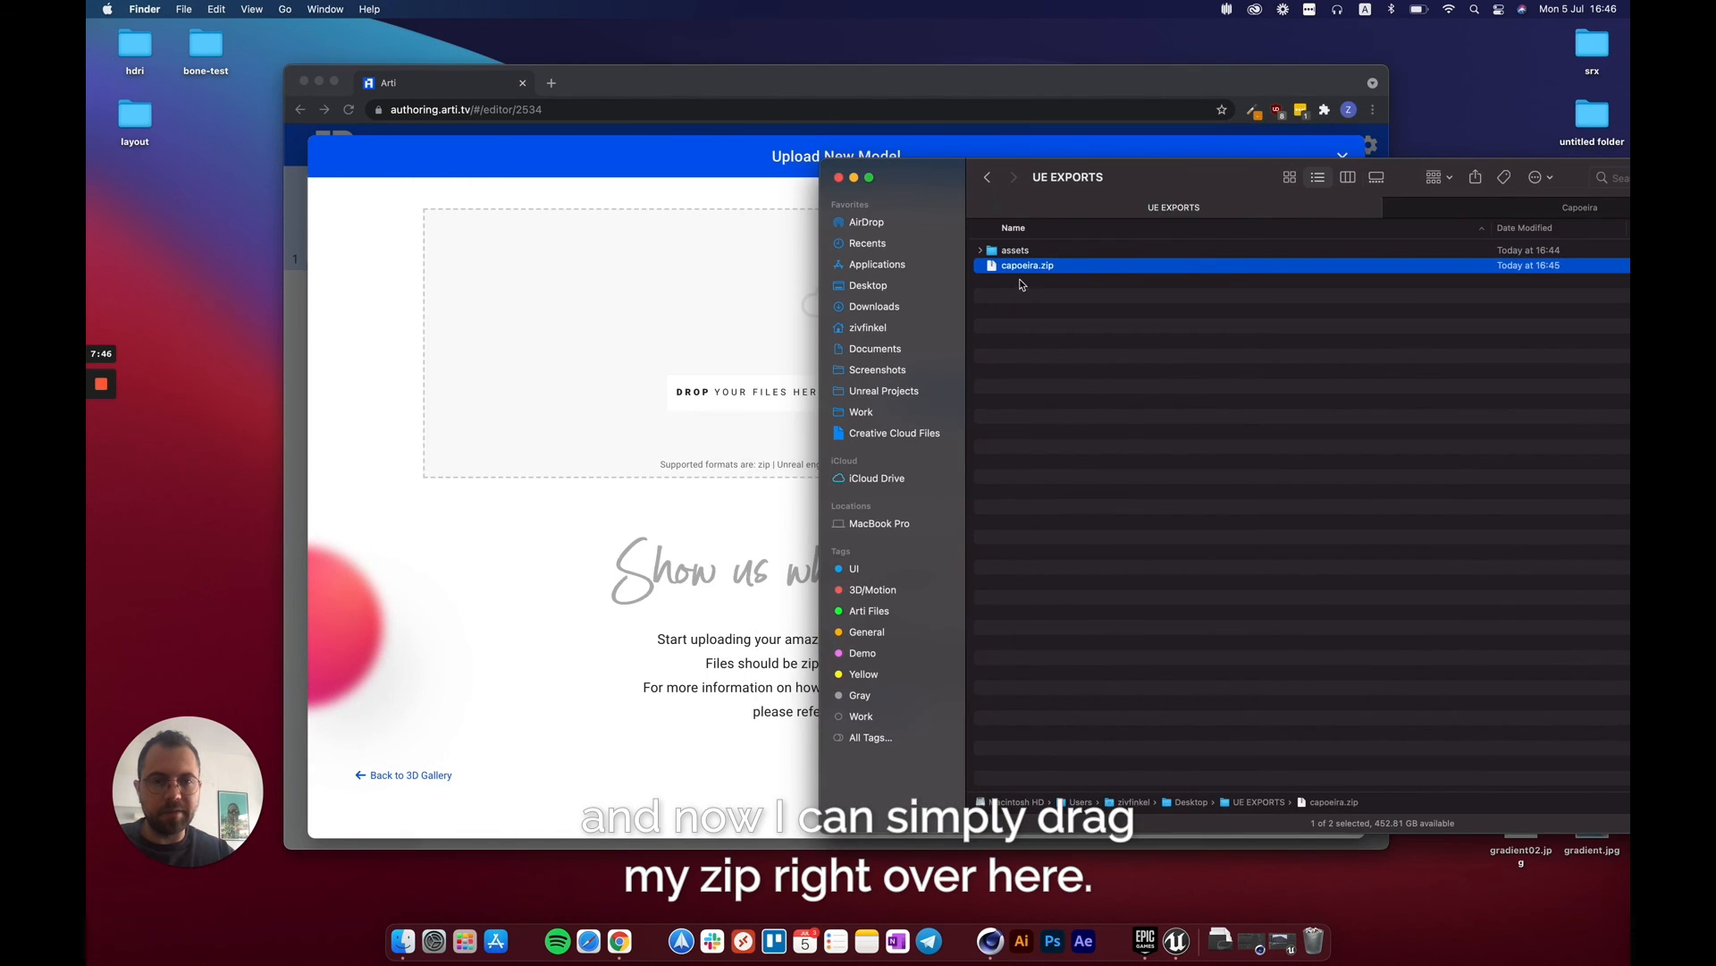
{"action": "left_click_drag", "start_coordinate": [995, 271], "coordinate": [673, 349]}
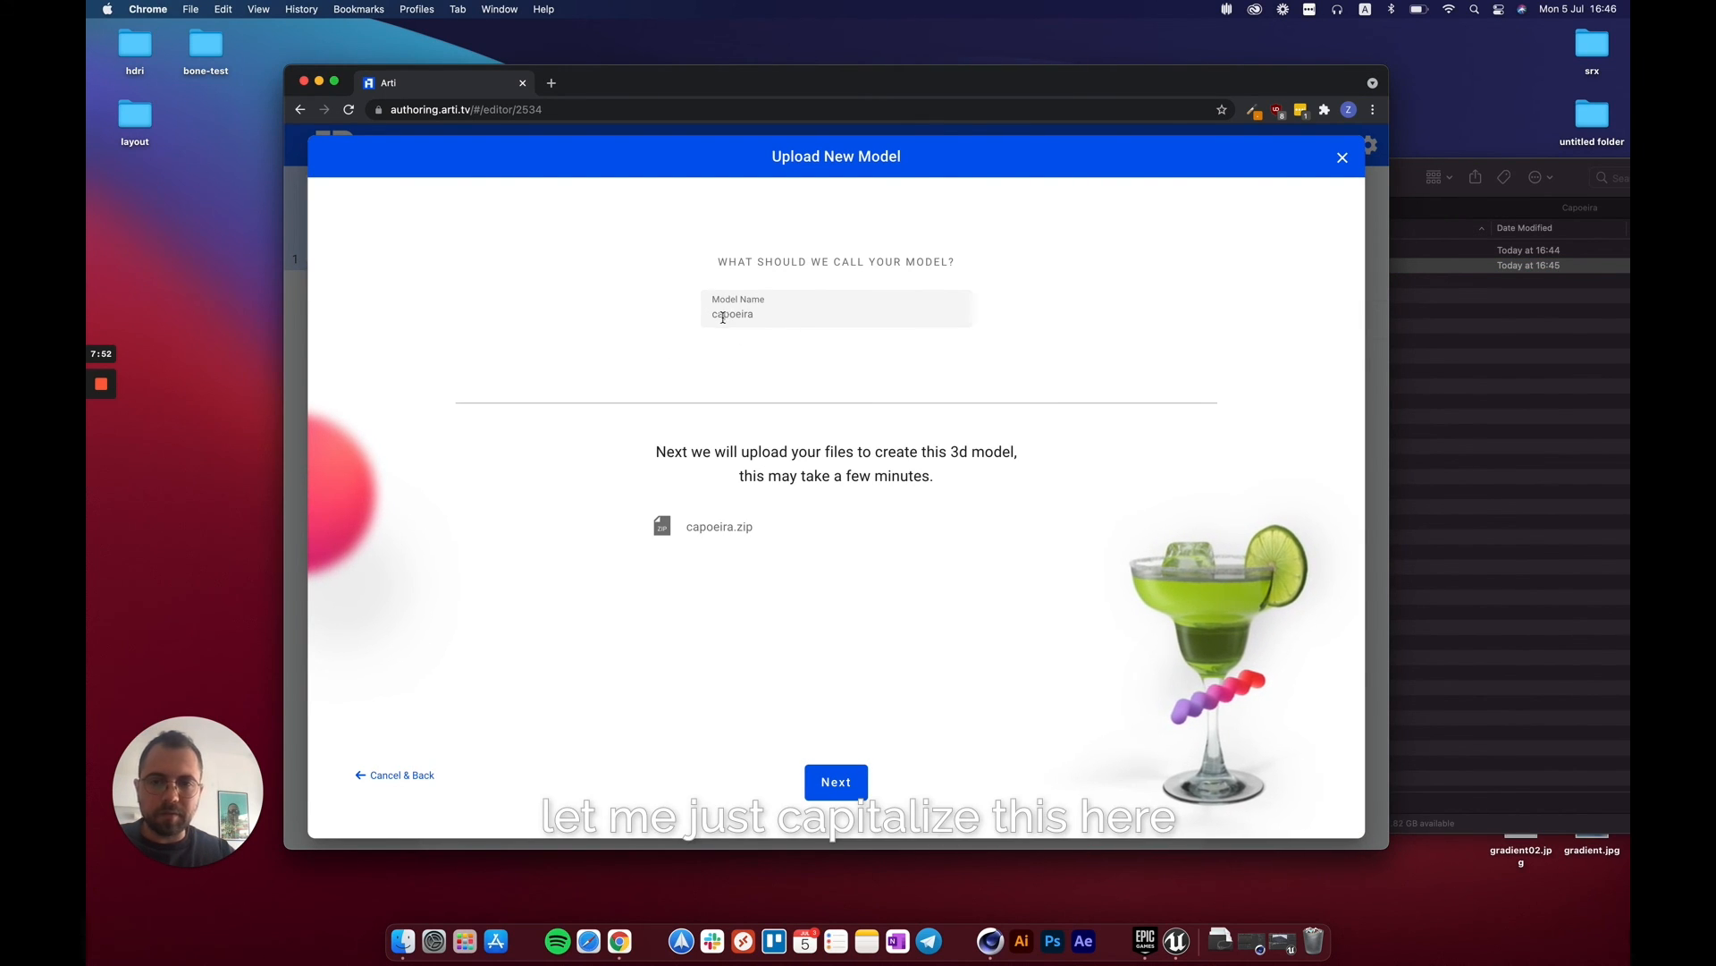
Capitalize the model name to Capoeira and proceed with uploading the zip.
{"action": "left_click_drag", "start_coordinate": [718, 315], "coordinate": [702, 315]}
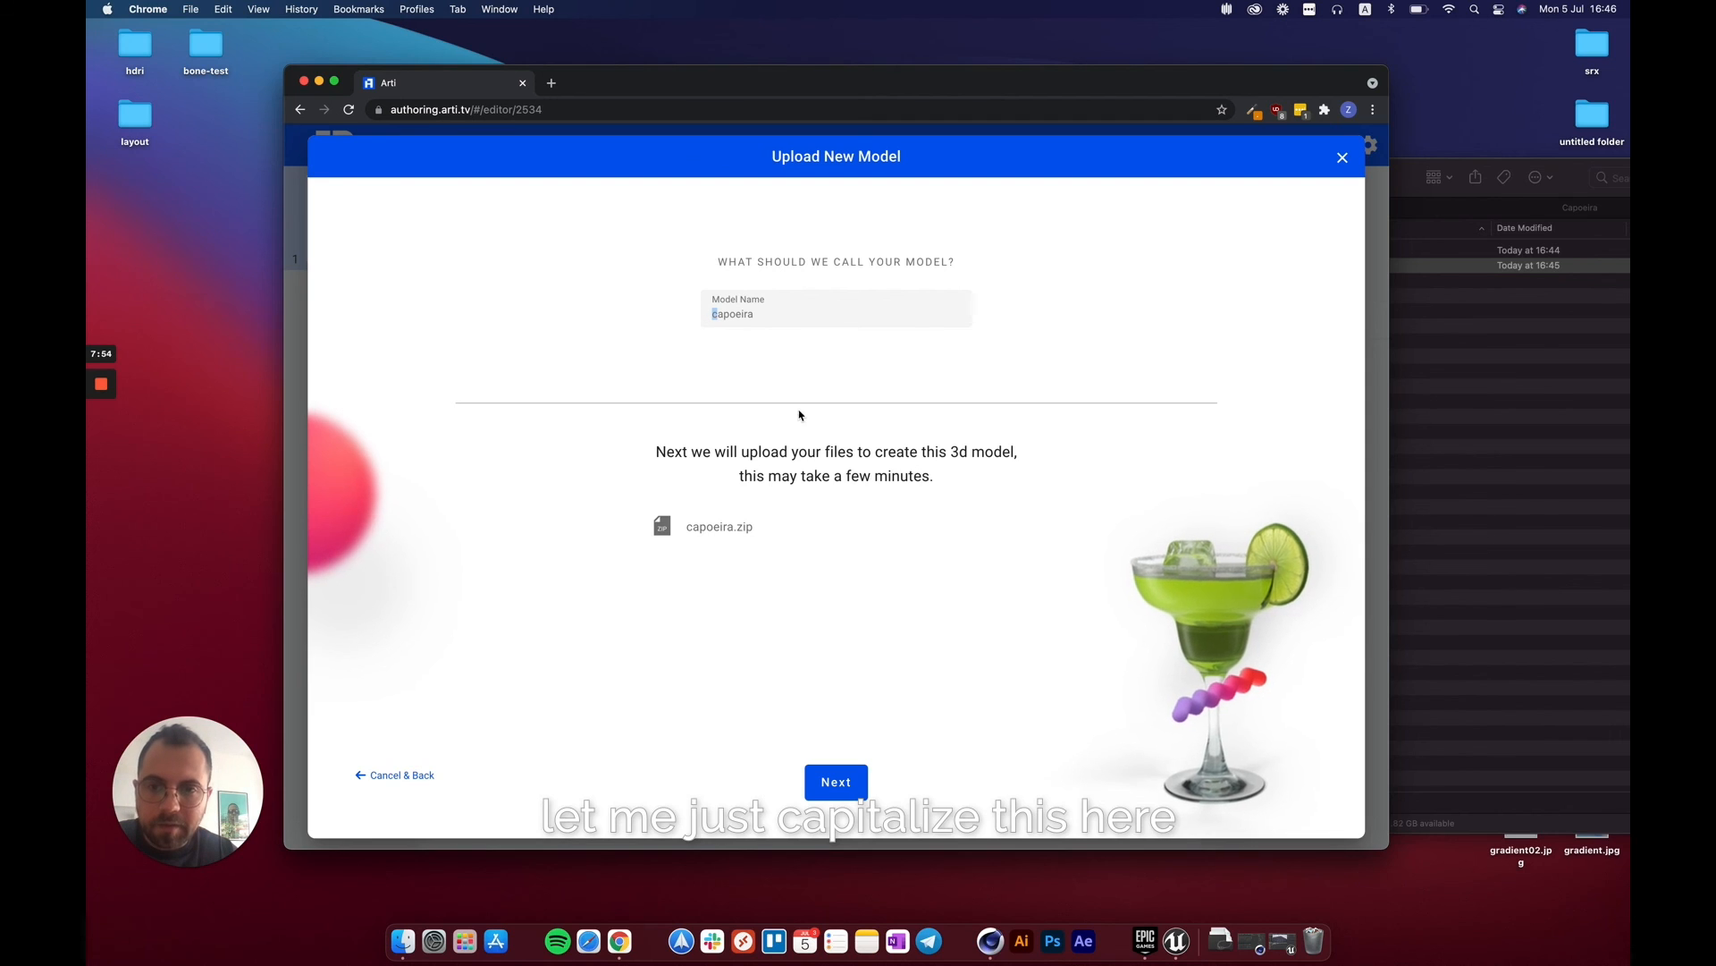
{"action": "type", "text": "C"}
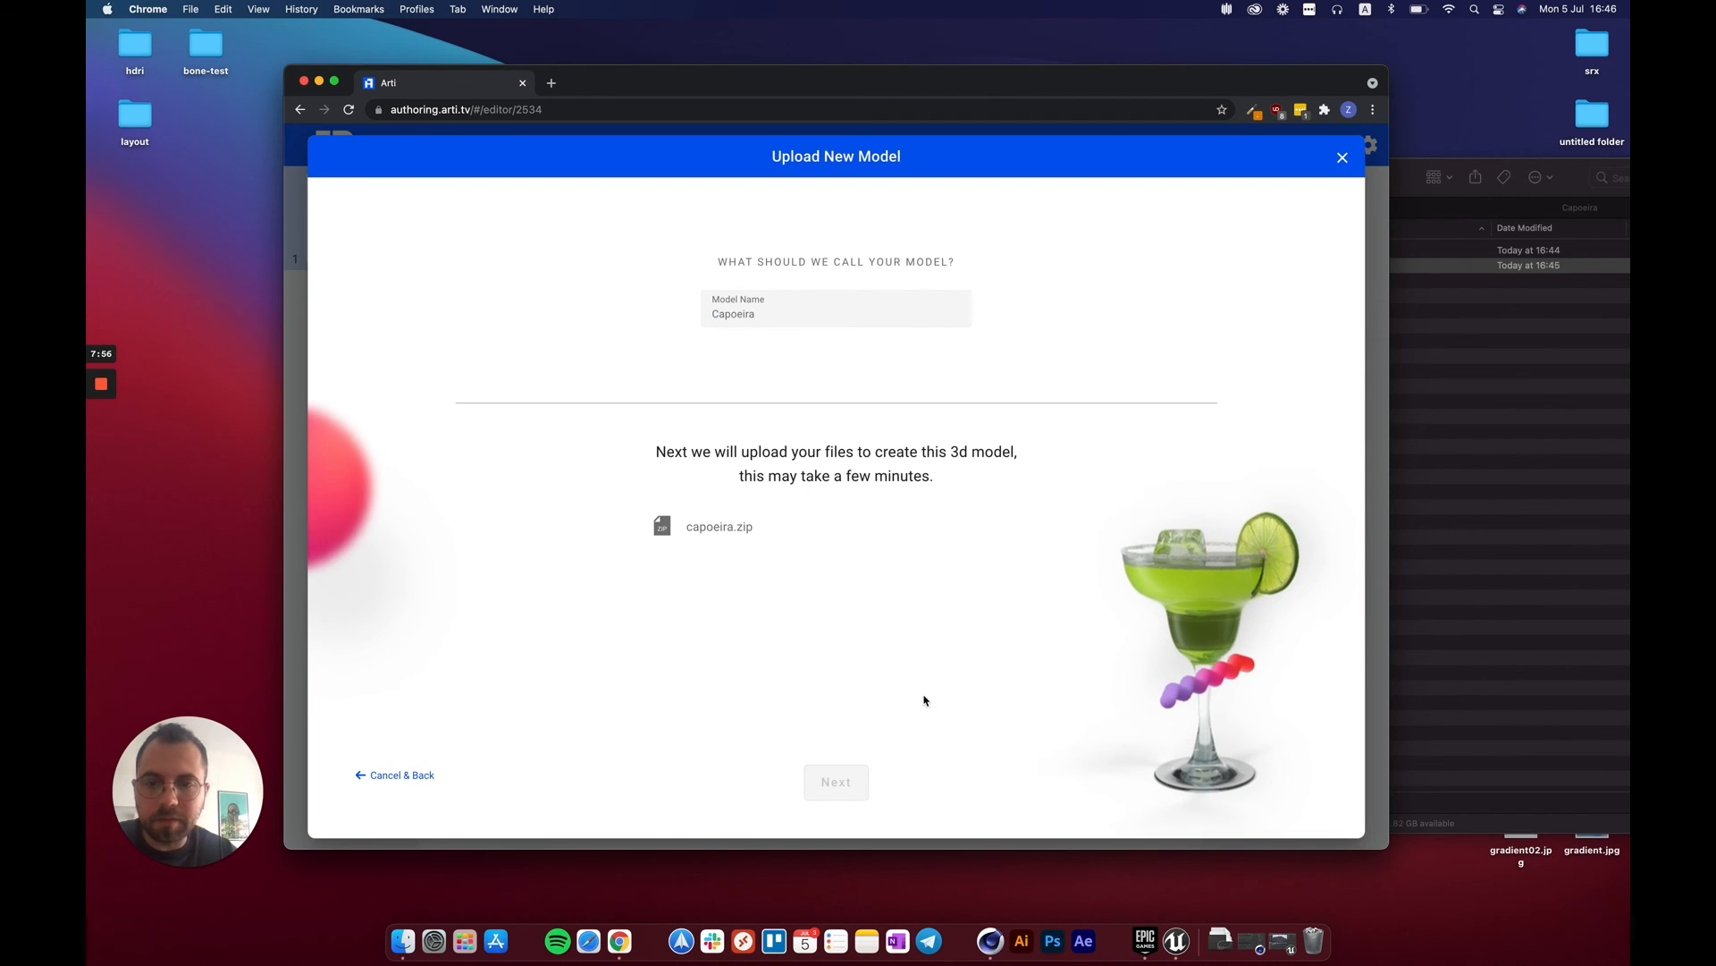
{"action": "left_click", "coordinate": [854, 373]}
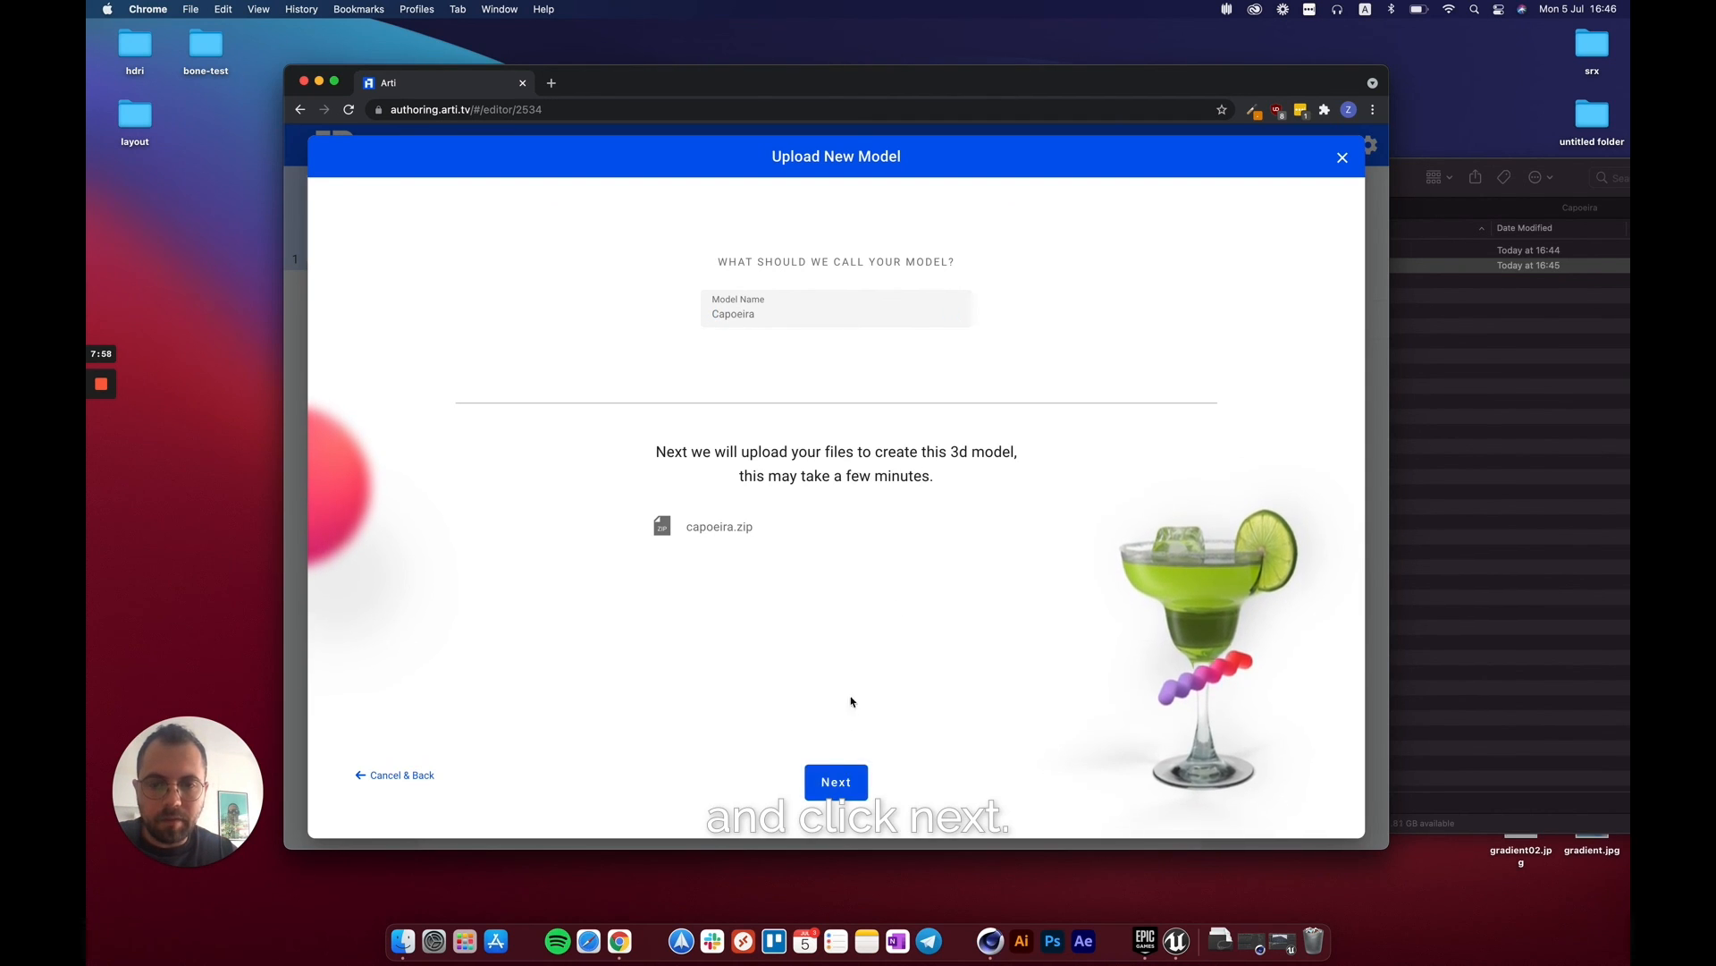
{"action": "left_click", "coordinate": [836, 781]}
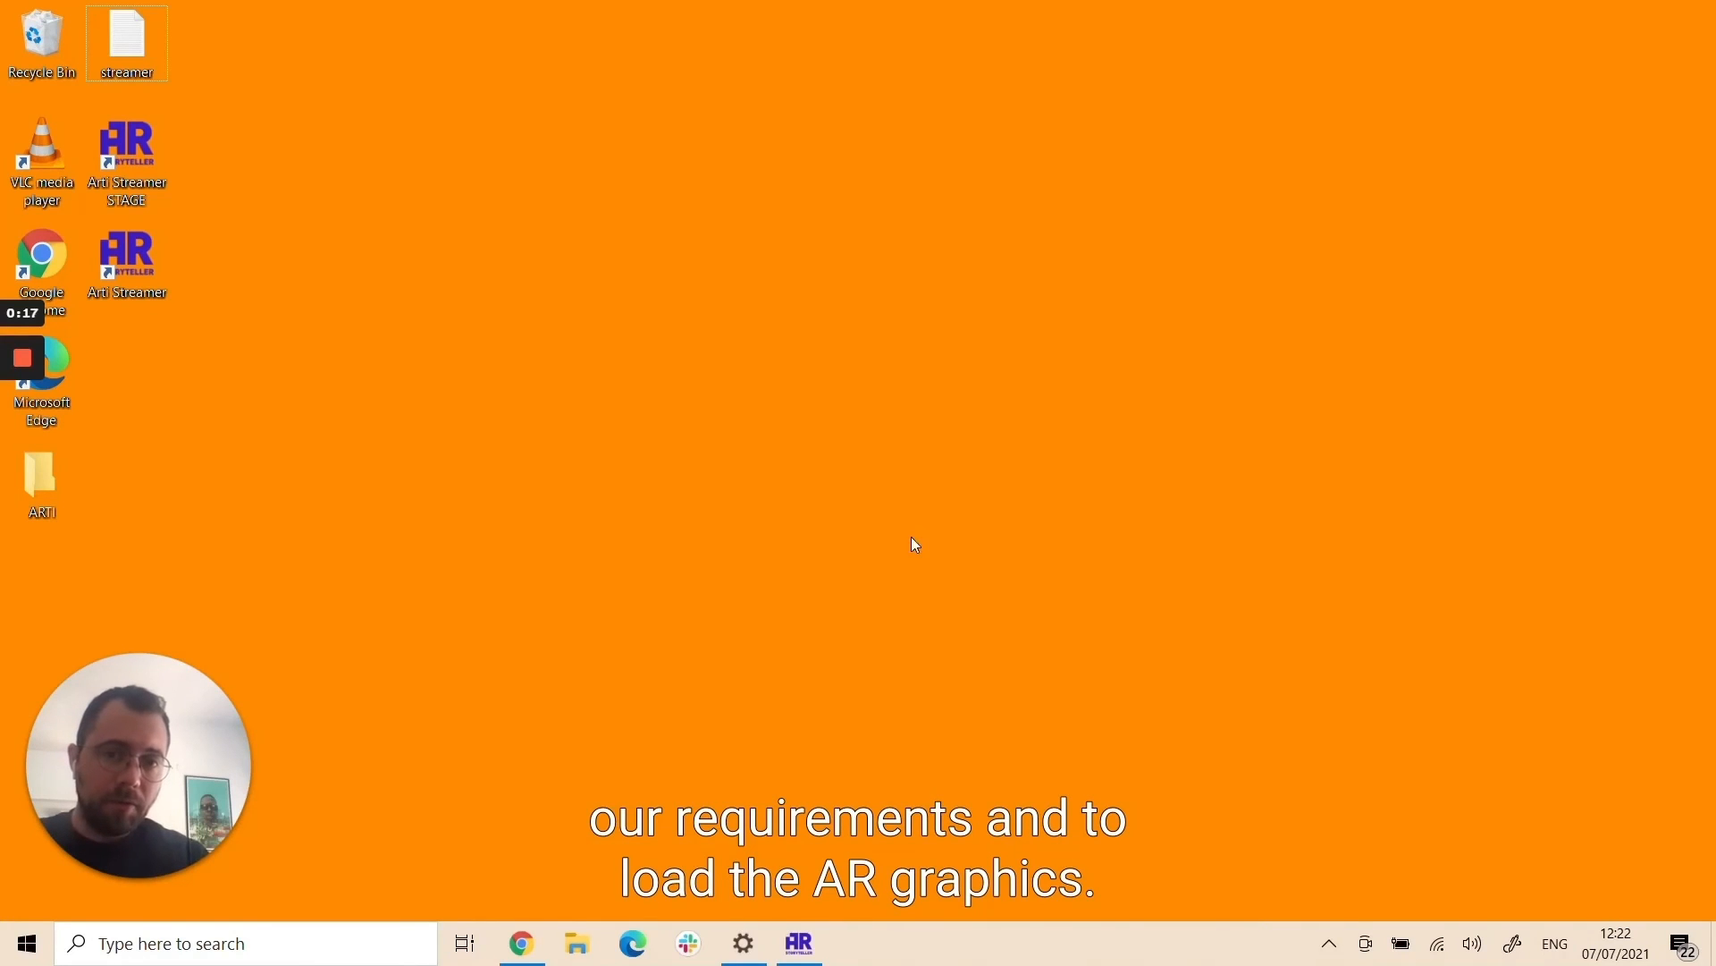
Switch to ARti Streamer on the Windows desktop to show the AR character in the studio scene.
{"action": "left_click", "coordinate": [802, 945]}
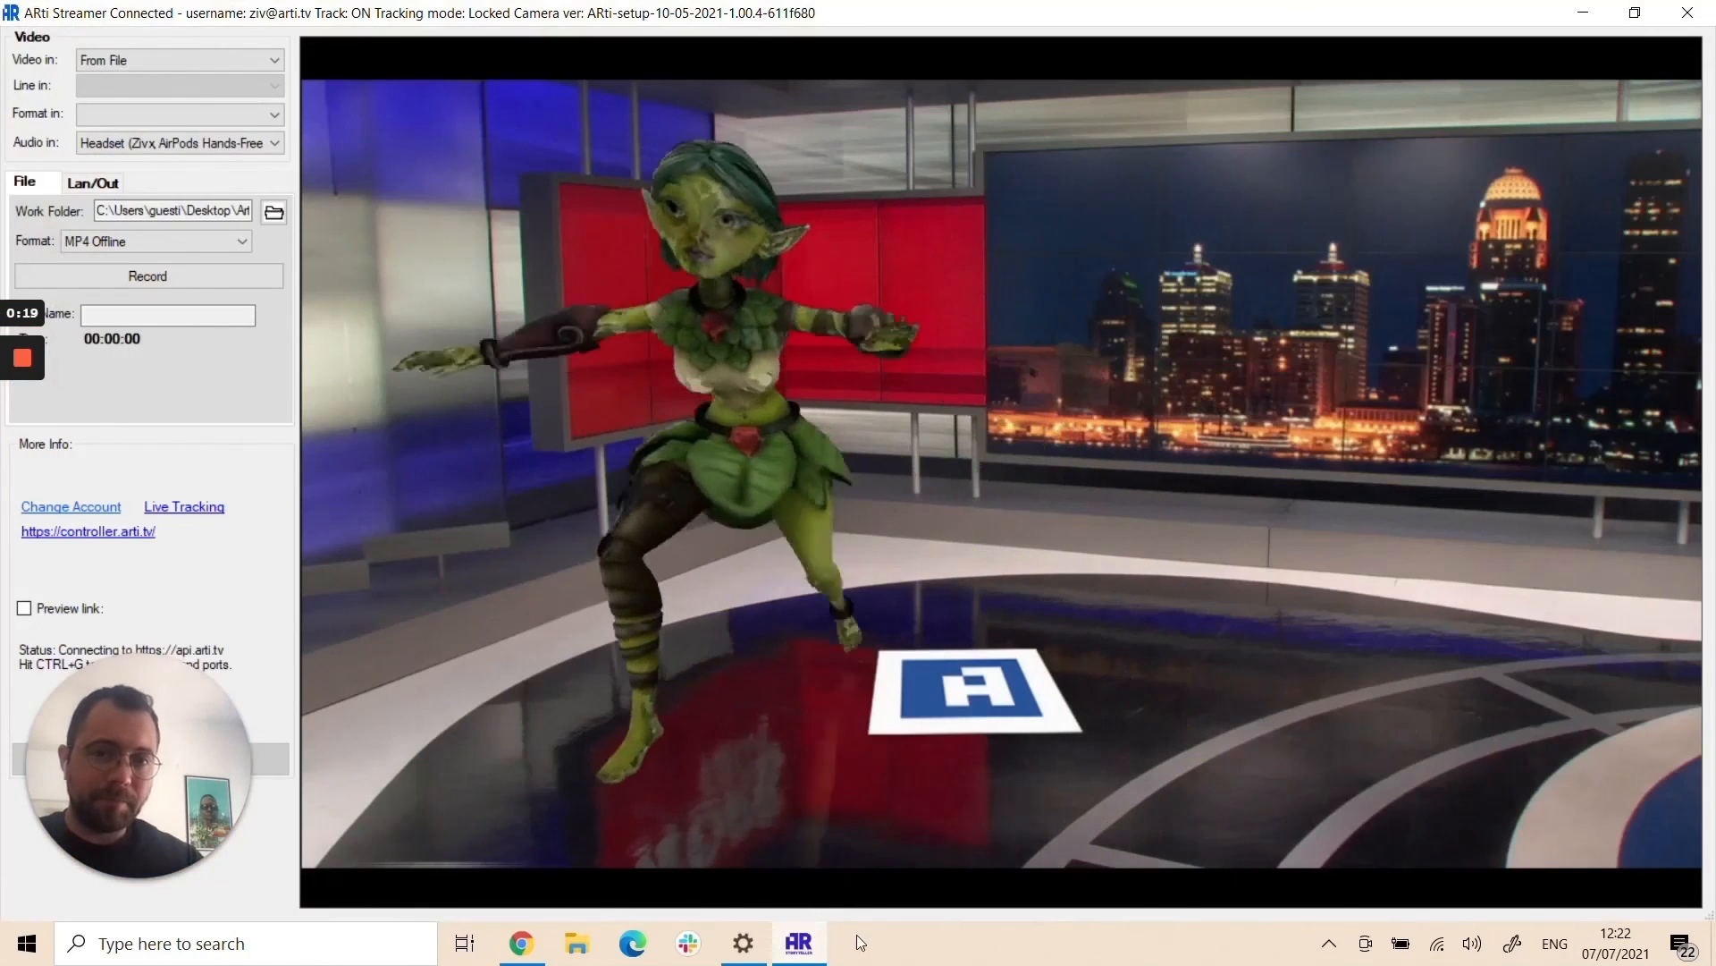